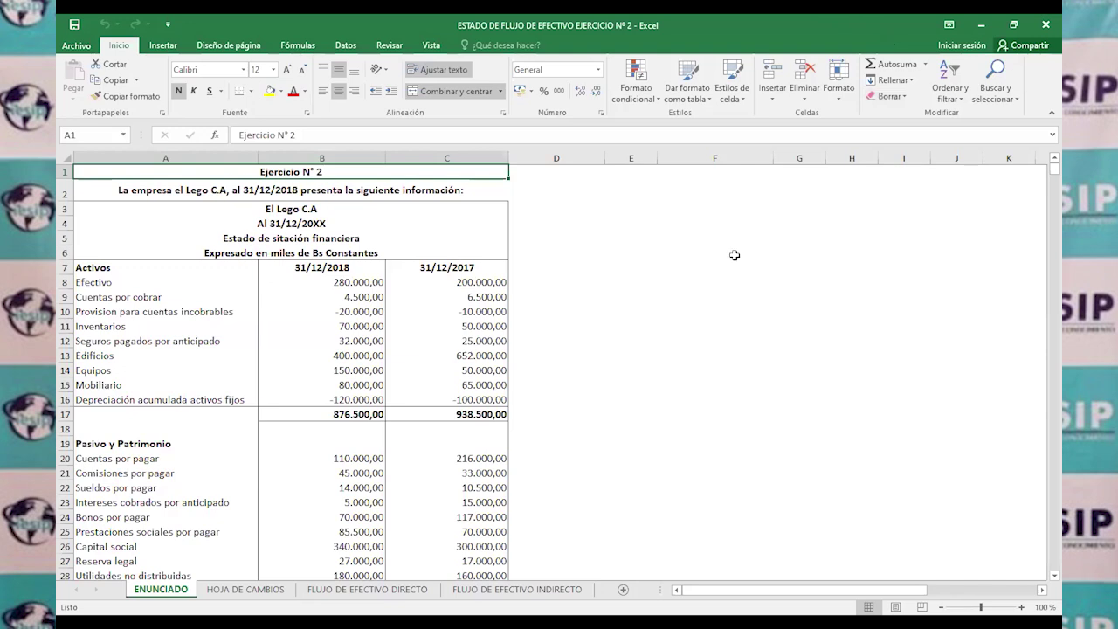
Review the exercise heading and the 2018 and 2017 columns of the statement of financial position on the ENUNCIADO sheet.
{"action": "left_click_drag", "start_coordinate": [691, 589], "coordinate": [691, 589]}
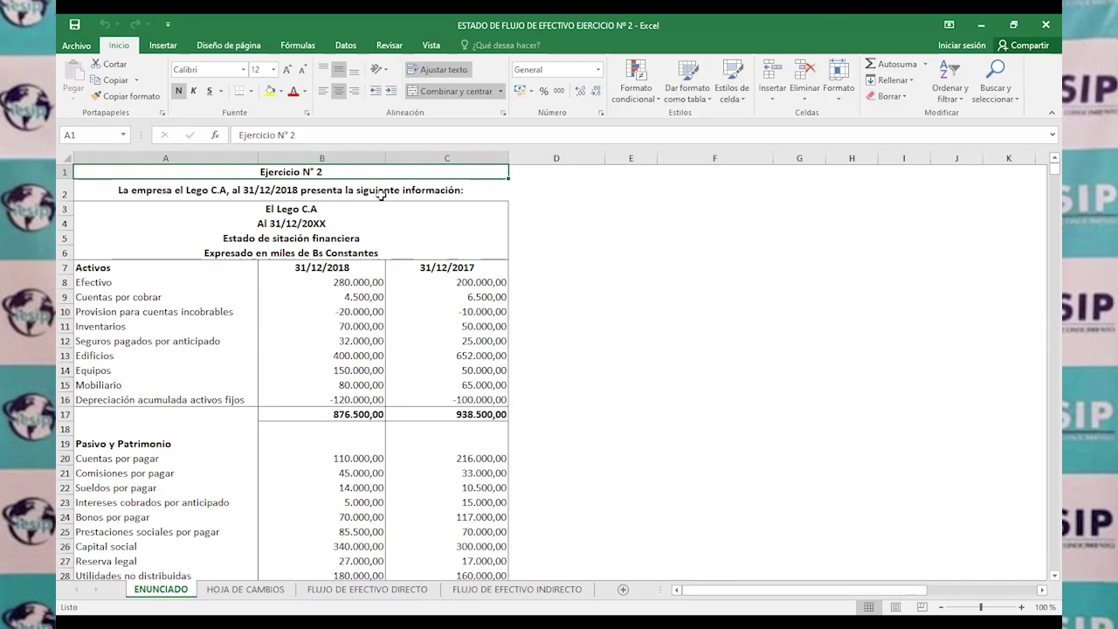
{"action": "left_click", "coordinate": [346, 187]}
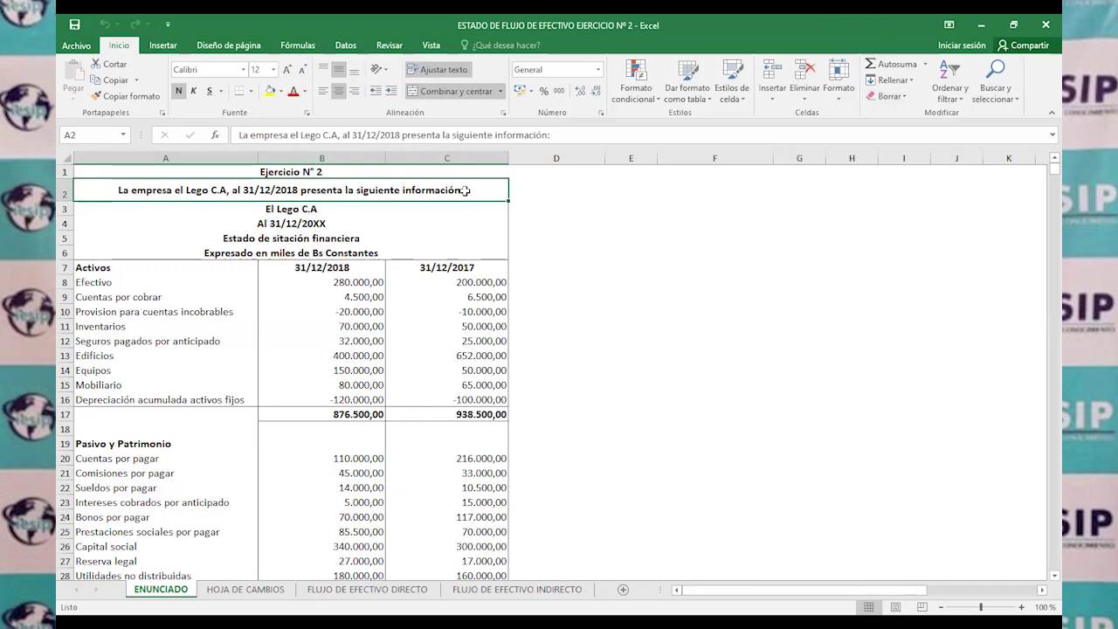
{"action": "left_click", "coordinate": [378, 209]}
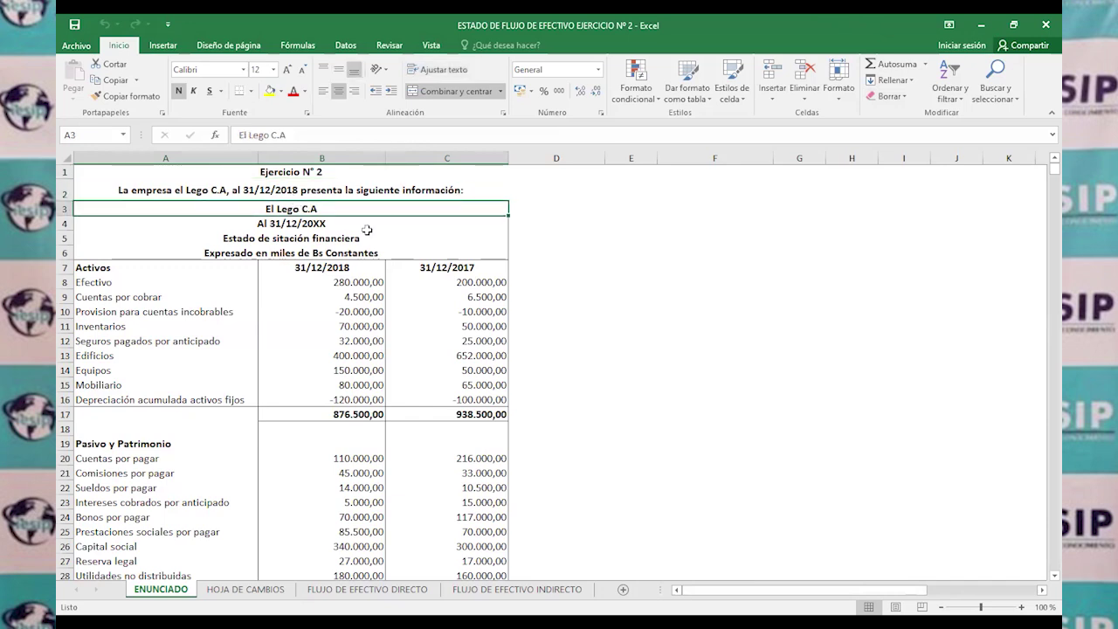
{"action": "left_click", "coordinate": [380, 237]}
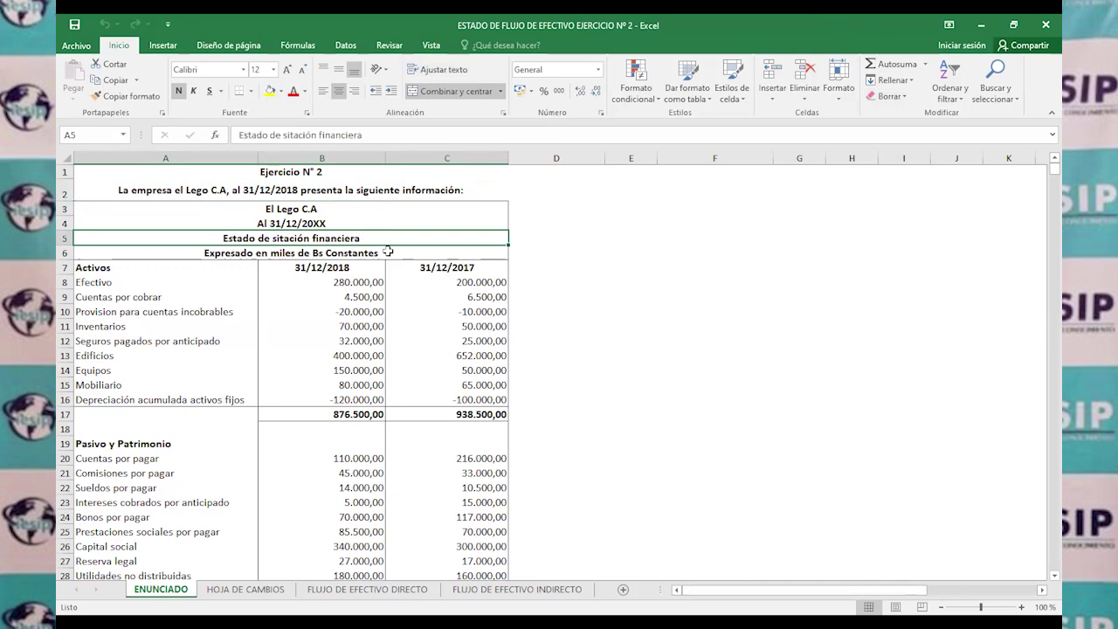
{"action": "scroll", "coordinate": [390, 262], "scroll_direction": "down", "scroll_amount": 1}
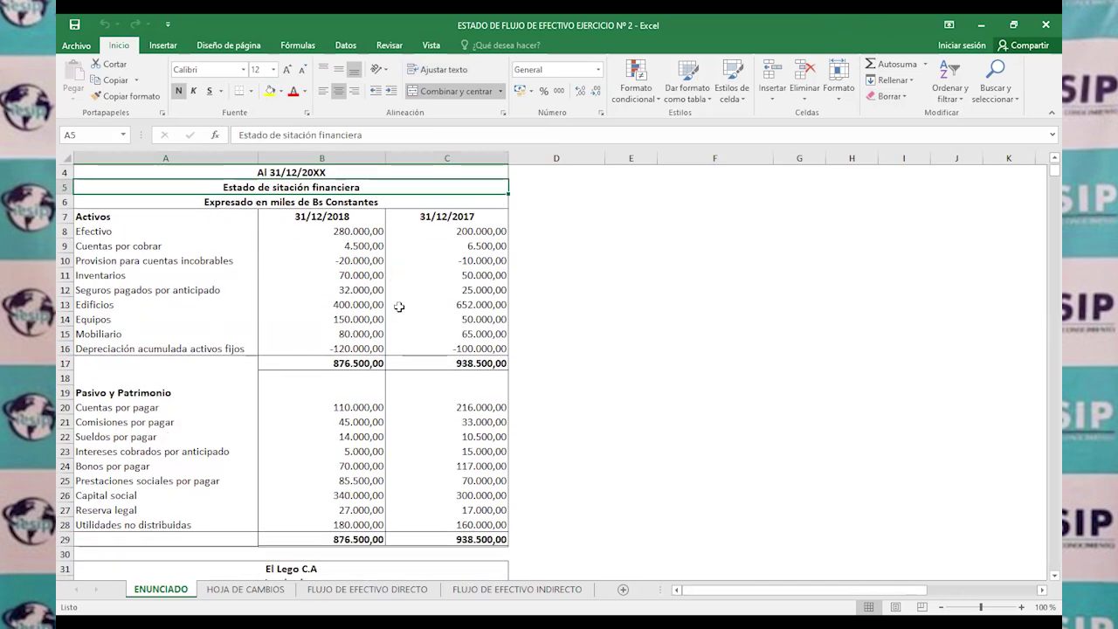
{"action": "left_click", "coordinate": [349, 217]}
{"action": "left_click", "coordinate": [423, 214]}
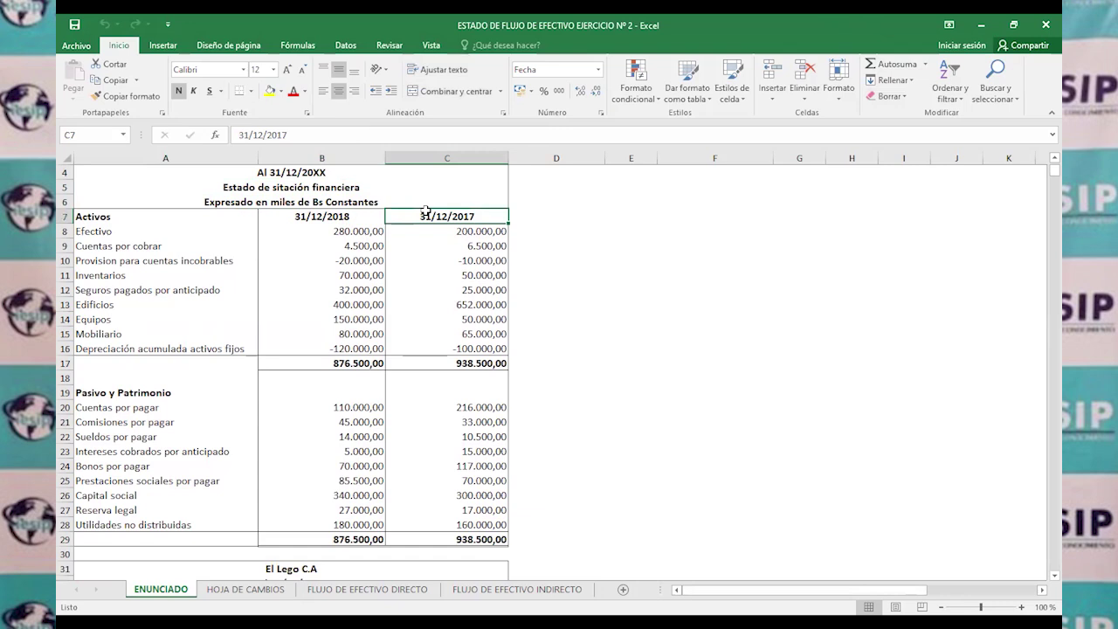
{"action": "scroll", "coordinate": [256, 315], "scroll_direction": "down", "scroll_amount": 3}
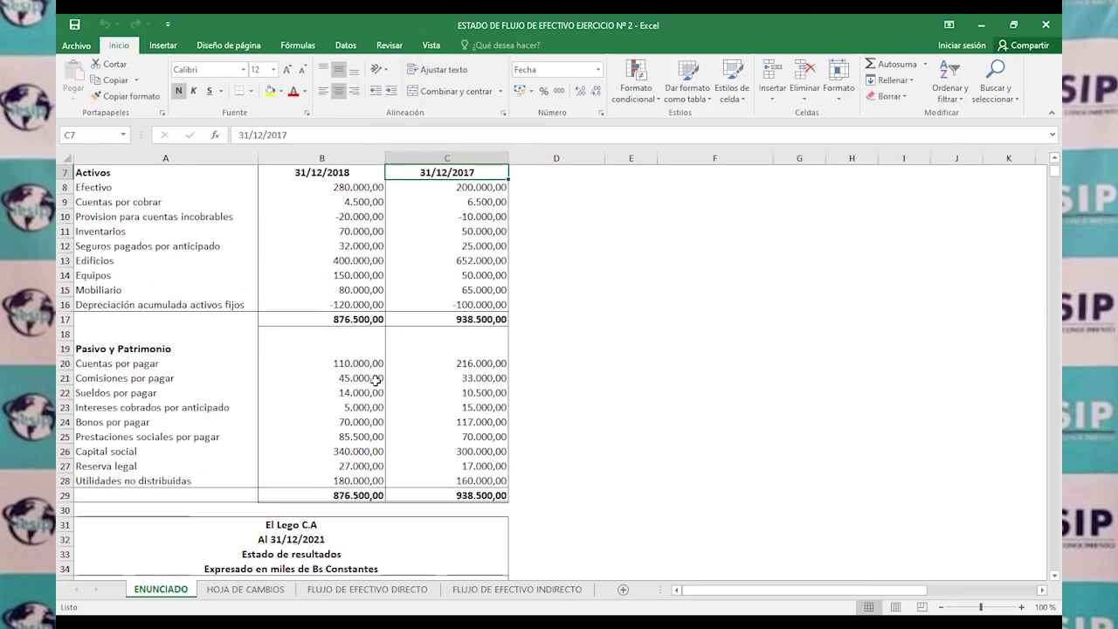
{"action": "left_click", "coordinate": [360, 483]}
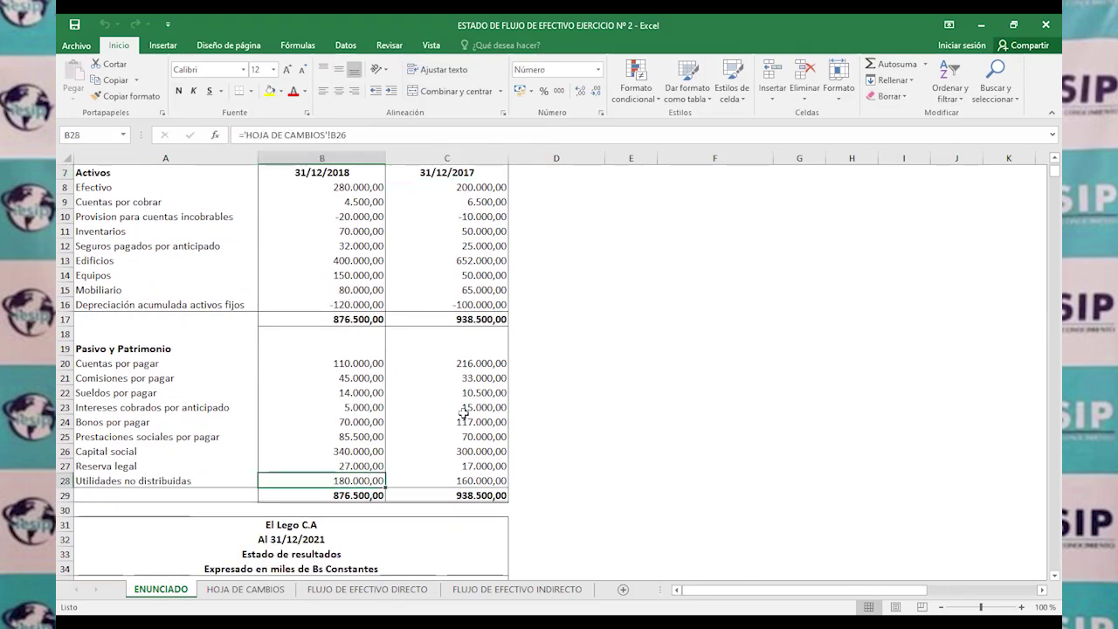
Change the date in the income statement heading to "Al 31/12/2018".
{"action": "scroll", "coordinate": [464, 412], "scroll_direction": "down", "scroll_amount": 6}
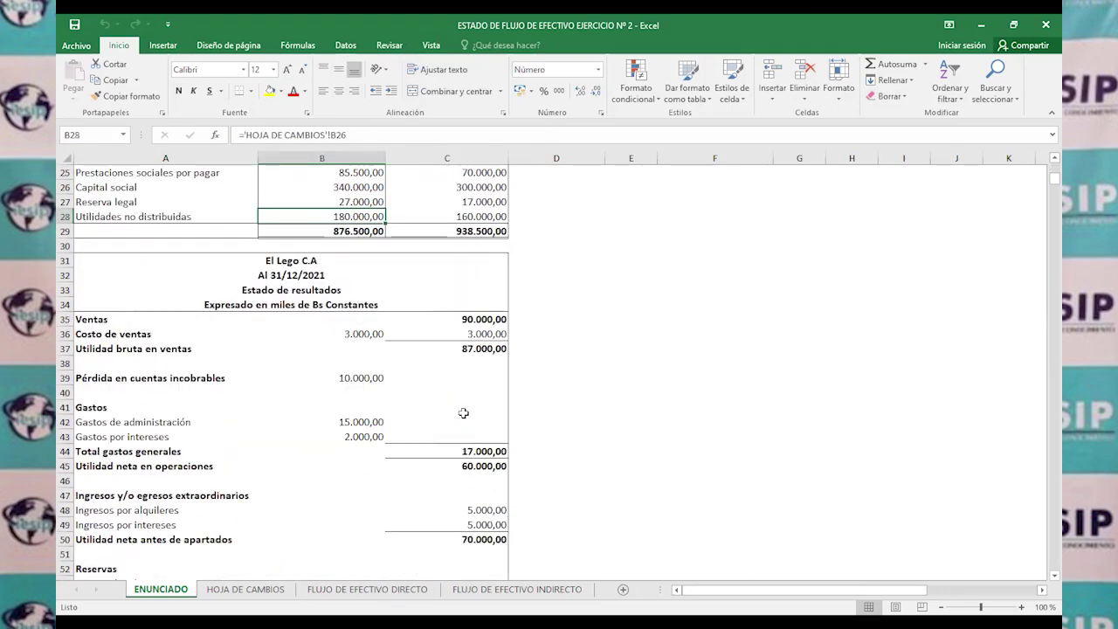
{"action": "left_click", "coordinate": [306, 273]}
{"action": "left_click", "coordinate": [305, 136]}
{"action": "key", "text": "BackSpace"}
{"action": "key", "text": "BackSpace"}
{"action": "type", "text": "18"}
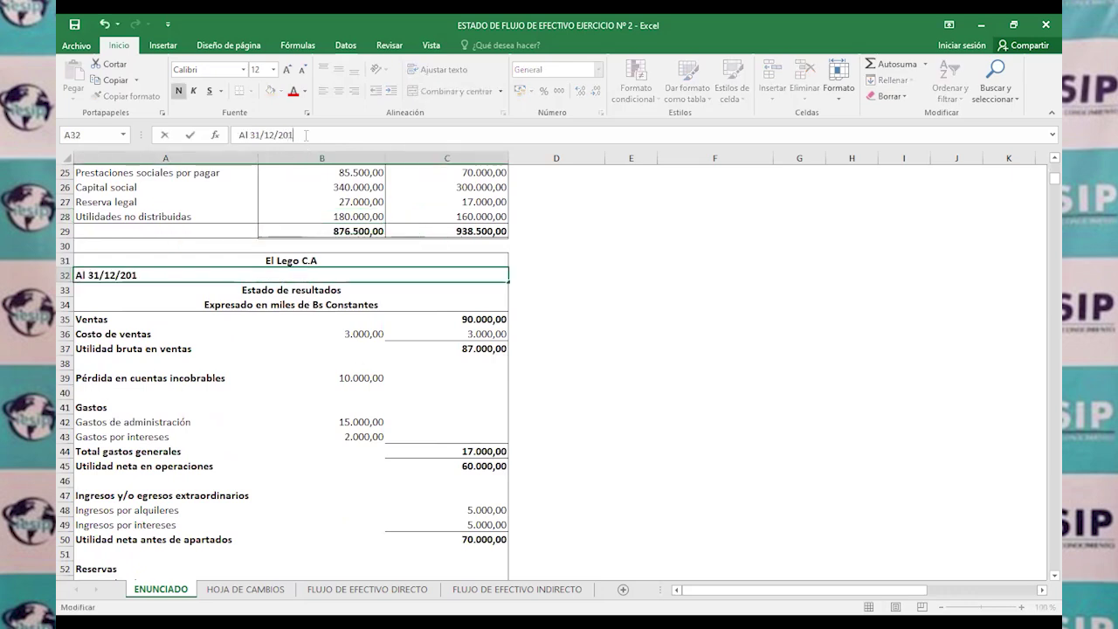
{"action": "key", "text": "Return"}
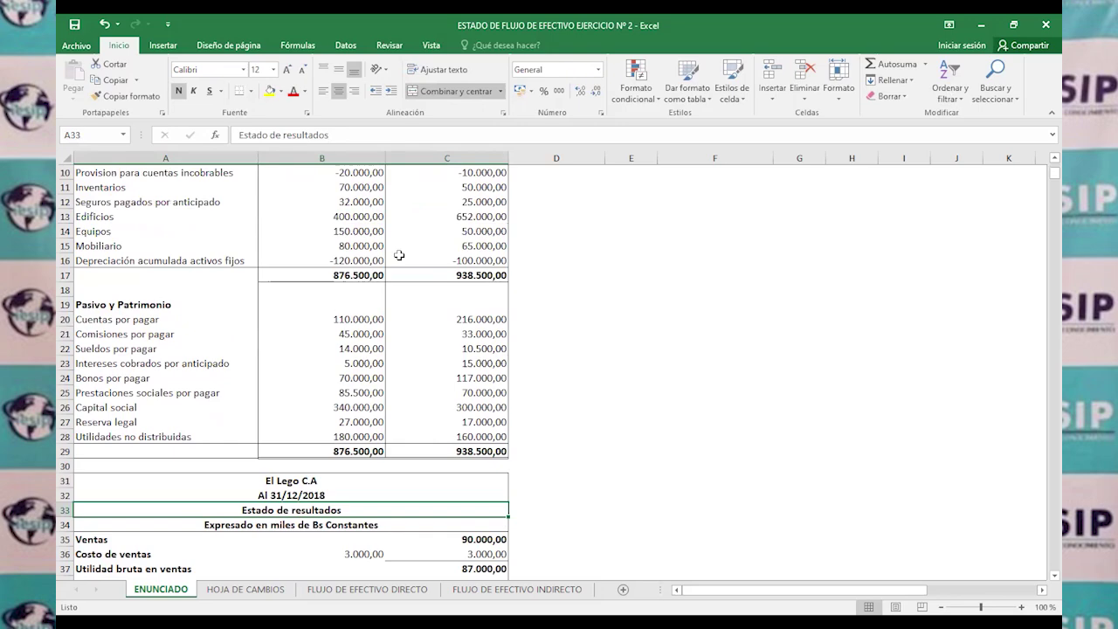
Examine the income statement down to Utilidad neta del periodo, its side note, and the requirement for direct and indirect cash flow statements.
{"action": "scroll", "coordinate": [332, 305], "scroll_direction": "up", "scroll_amount": 7}
{"action": "scroll", "coordinate": [375, 417], "scroll_direction": "down", "scroll_amount": 9}
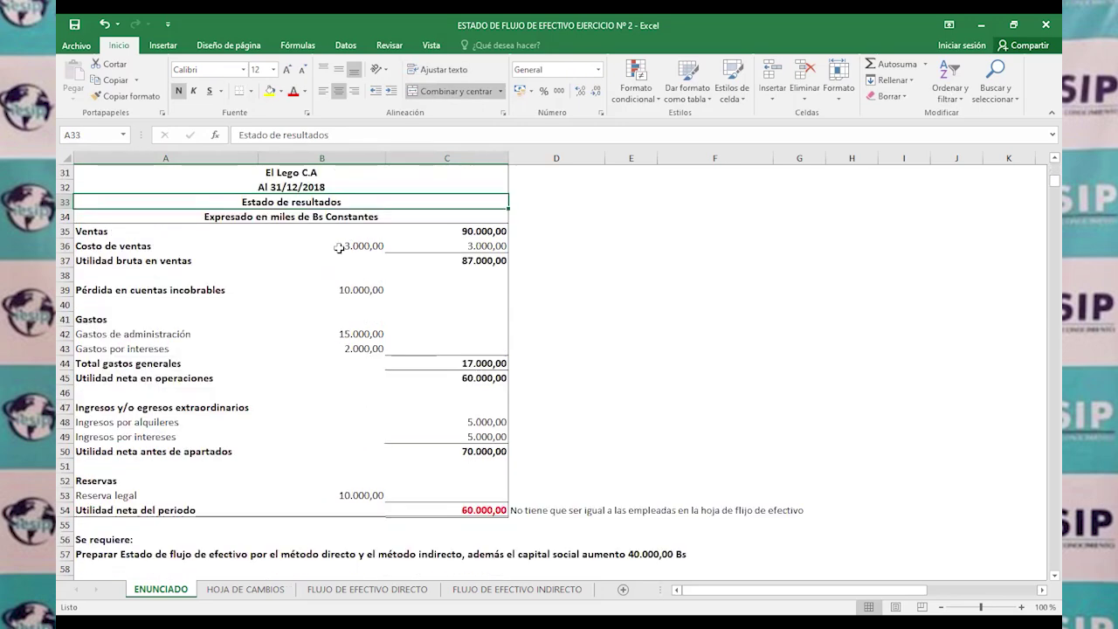
{"action": "left_click", "coordinate": [299, 217]}
{"action": "left_click", "coordinate": [438, 245]}
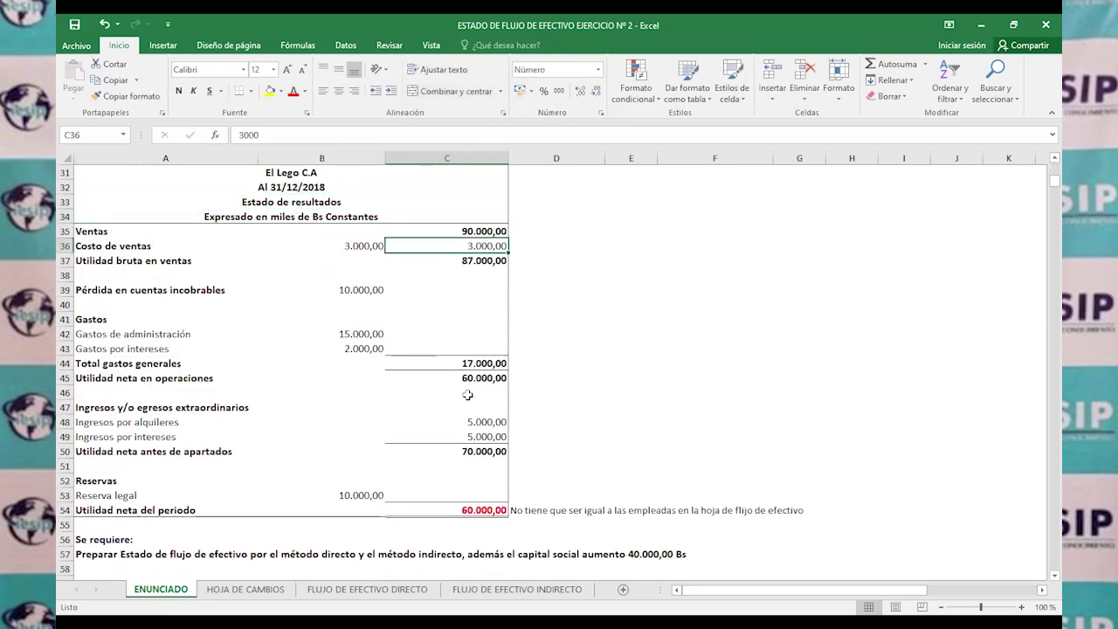
{"action": "scroll", "coordinate": [333, 437], "scroll_direction": "down", "scroll_amount": 1}
{"action": "left_click", "coordinate": [476, 466]}
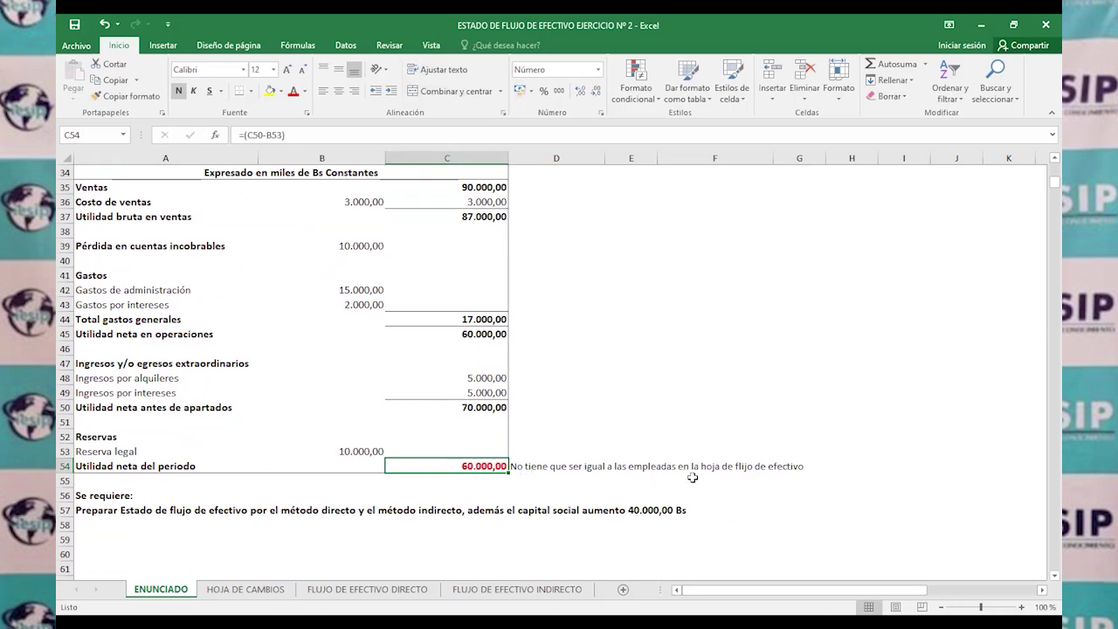
{"action": "left_click", "coordinate": [559, 467]}
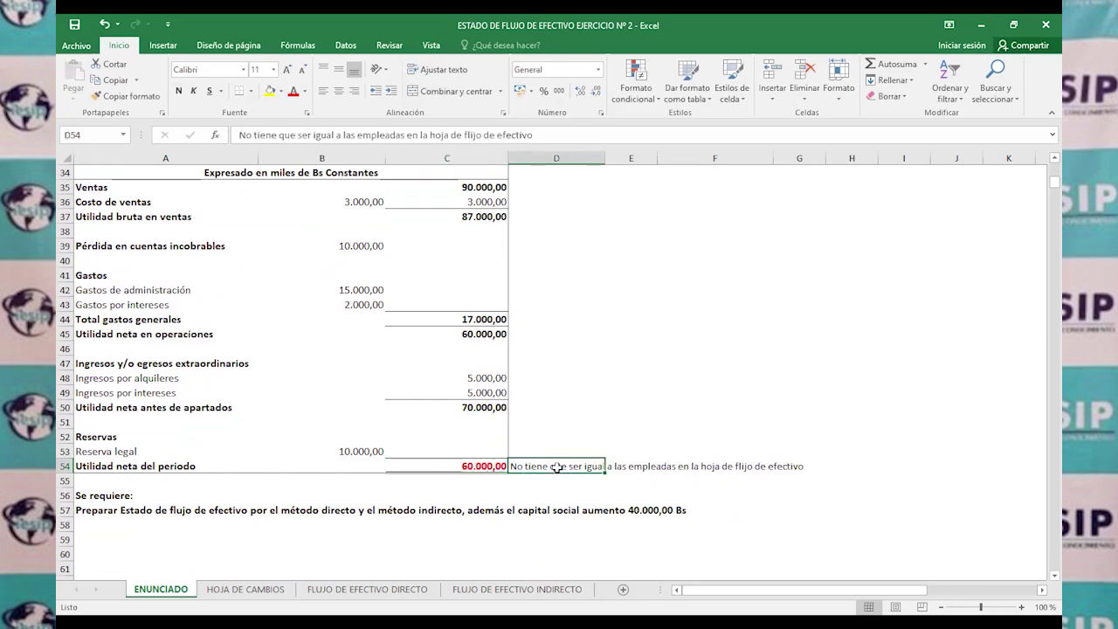
{"action": "left_click", "coordinate": [116, 512]}
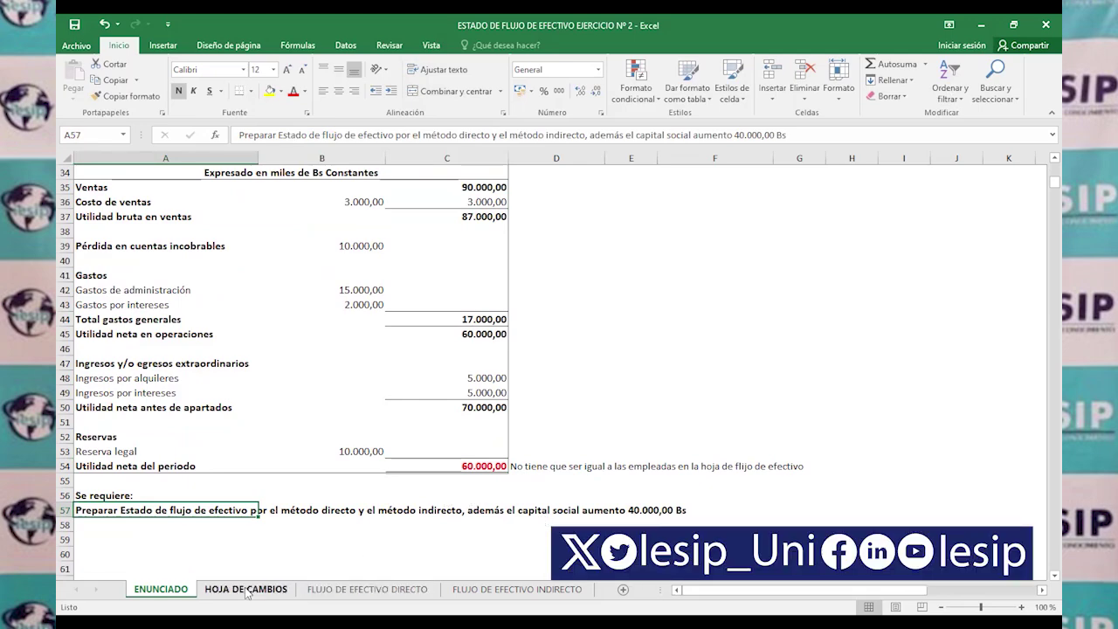
{"action": "scroll", "coordinate": [271, 536], "scroll_direction": "up", "scroll_amount": 11}
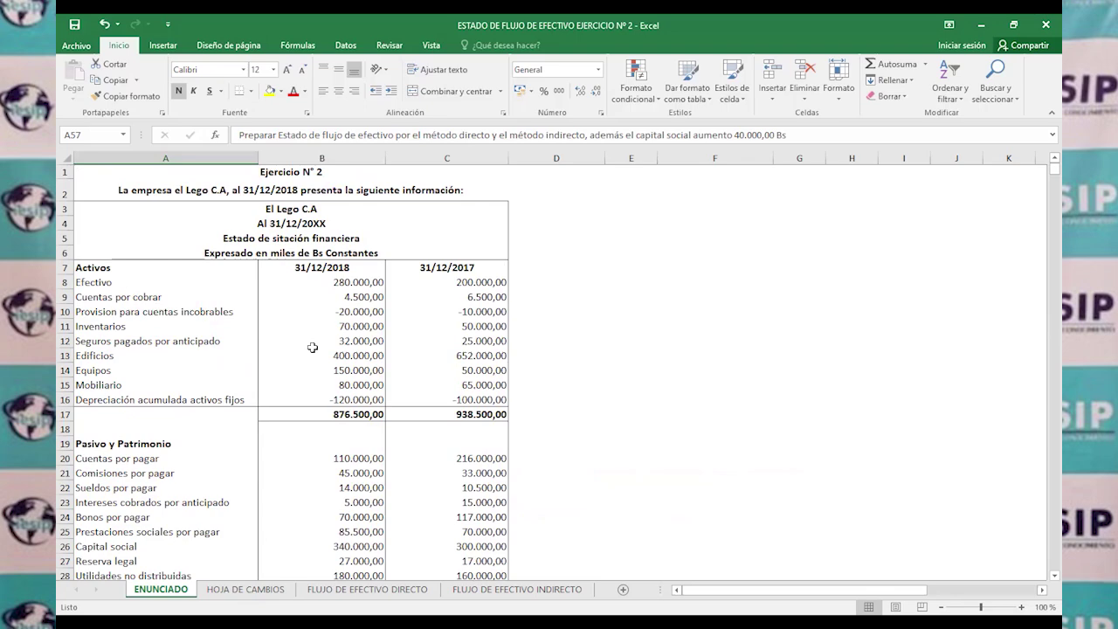
Open the HOJA DE CAMBIOS sheet and examine its heading, asset accounts, yearly balances and the formula behind the Efectivo increase.
{"action": "left_click", "coordinate": [262, 591]}
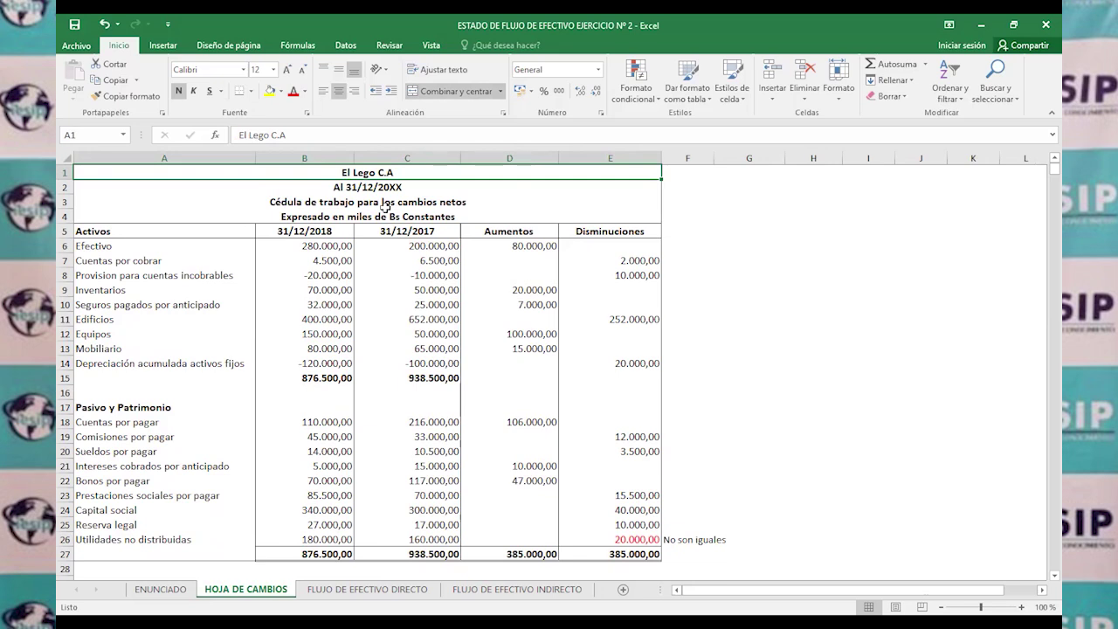
{"action": "left_click", "coordinate": [389, 215]}
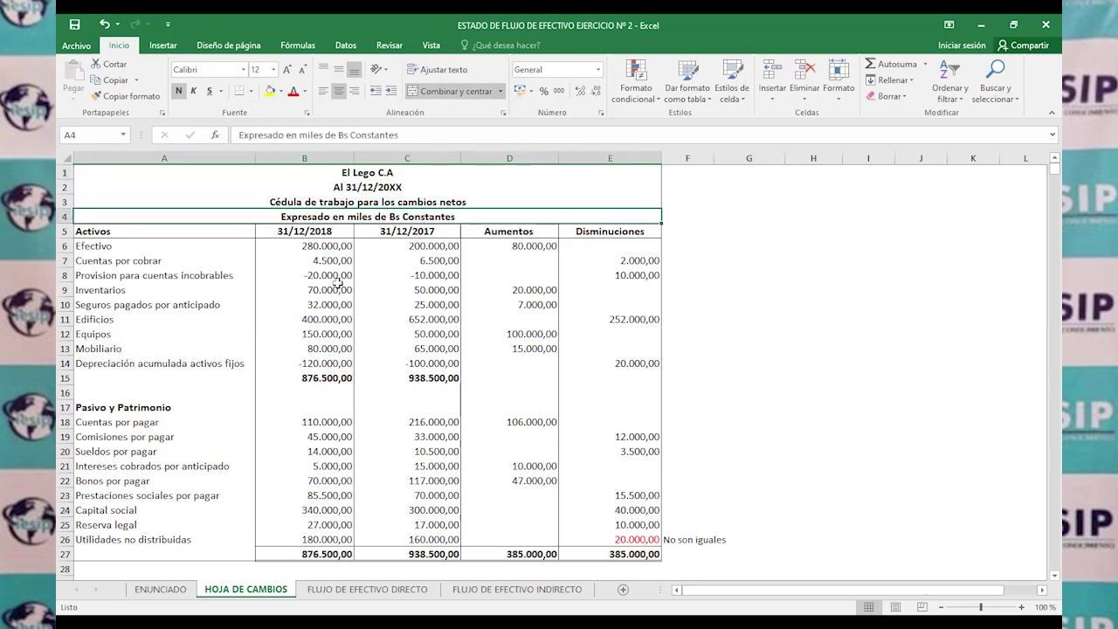
{"action": "left_click_drag", "start_coordinate": [179, 262], "coordinate": [194, 362]}
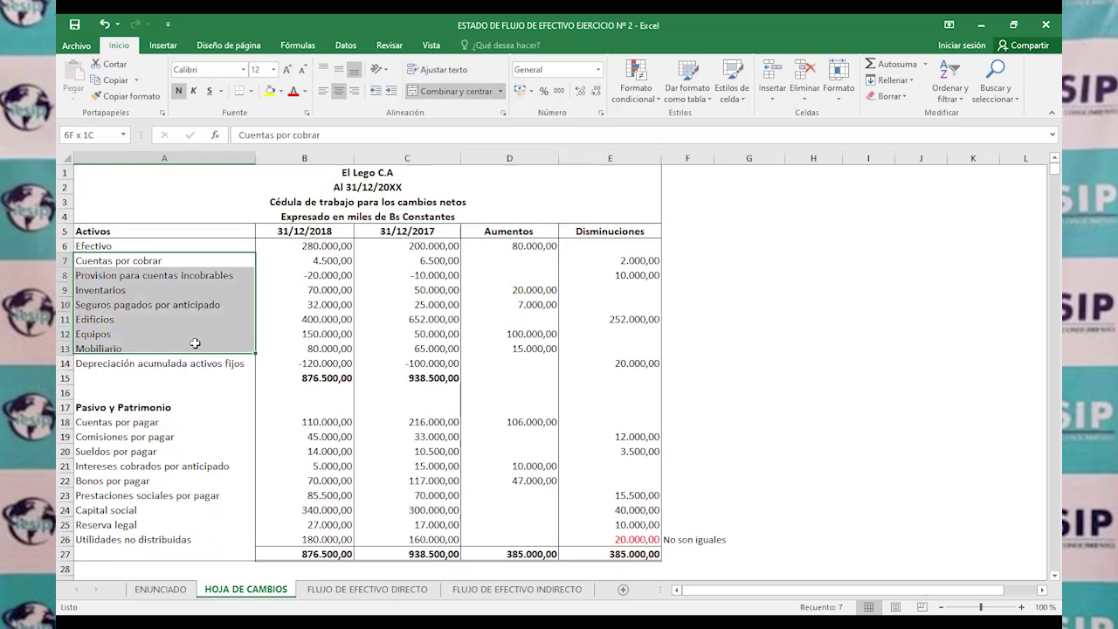
{"action": "left_click_drag", "start_coordinate": [302, 231], "coordinate": [304, 397]}
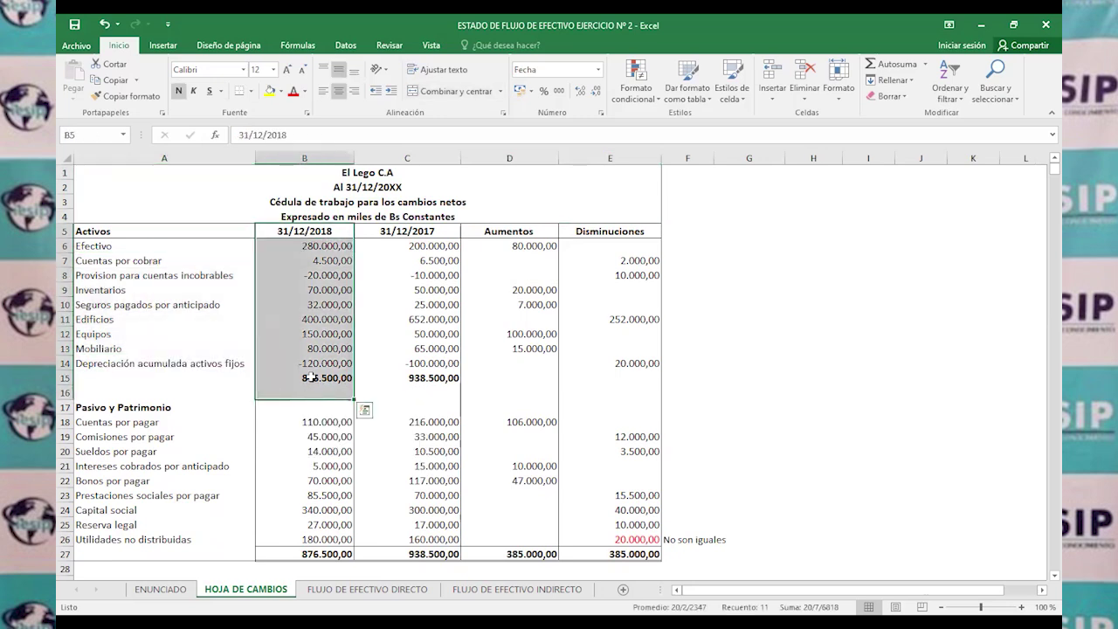
{"action": "left_click_drag", "start_coordinate": [377, 262], "coordinate": [389, 365]}
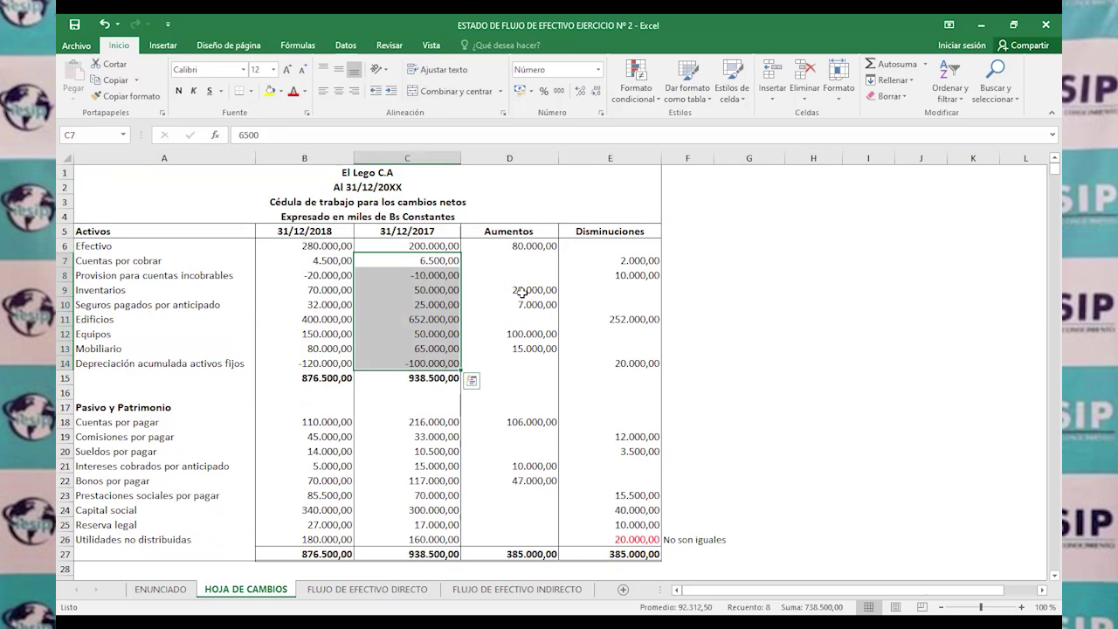
{"action": "left_click", "coordinate": [454, 245]}
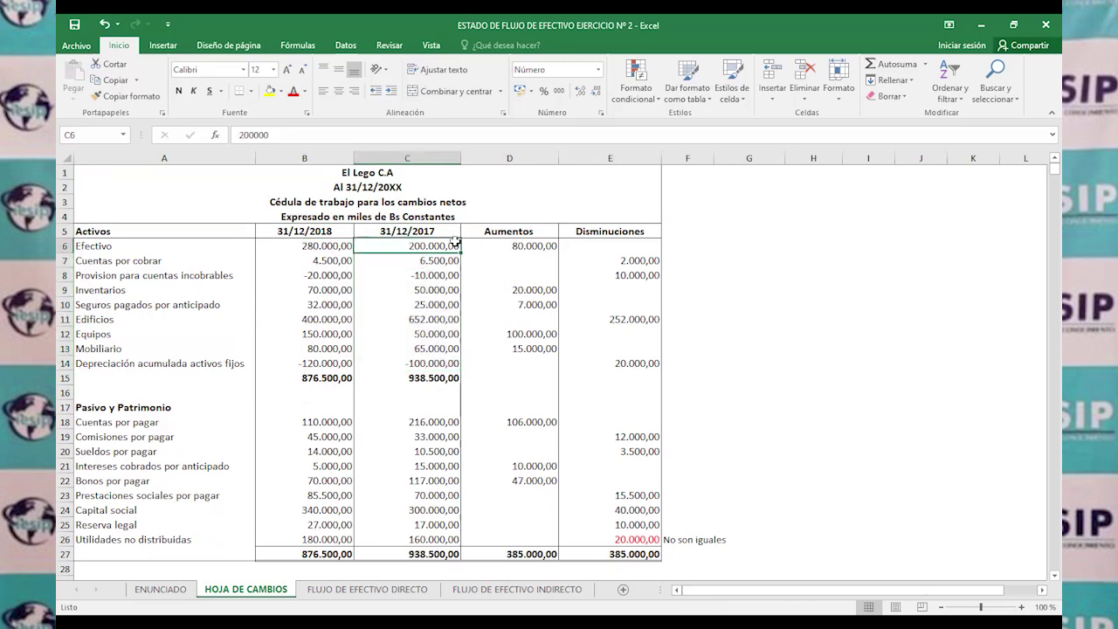
{"action": "left_click", "coordinate": [328, 247]}
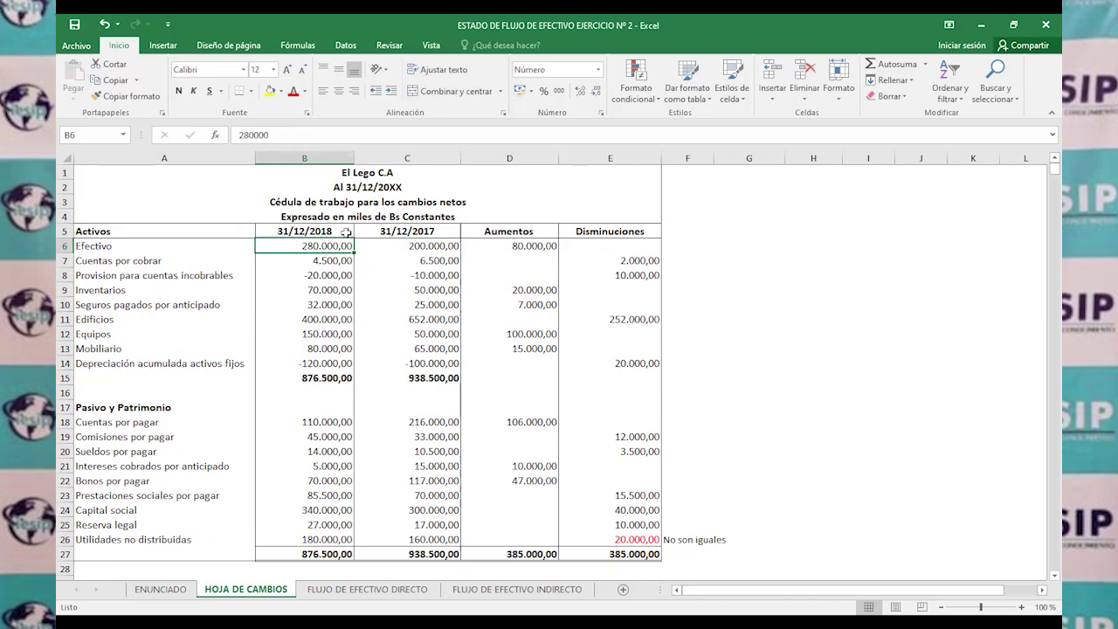
{"action": "left_click", "coordinate": [527, 249]}
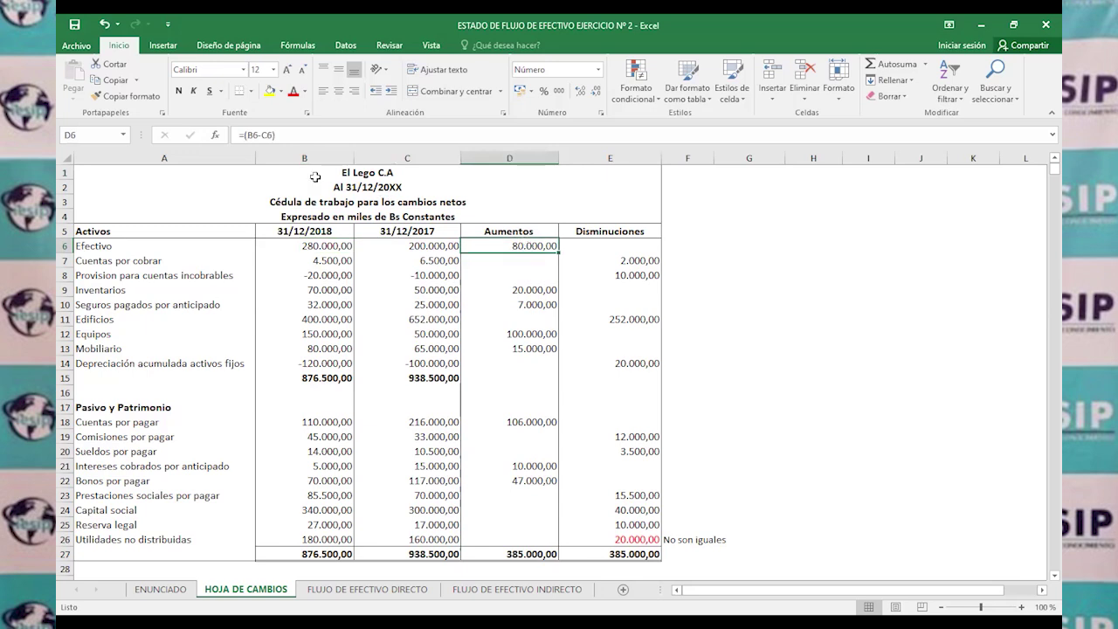
{"action": "double_click", "coordinate": [512, 247]}
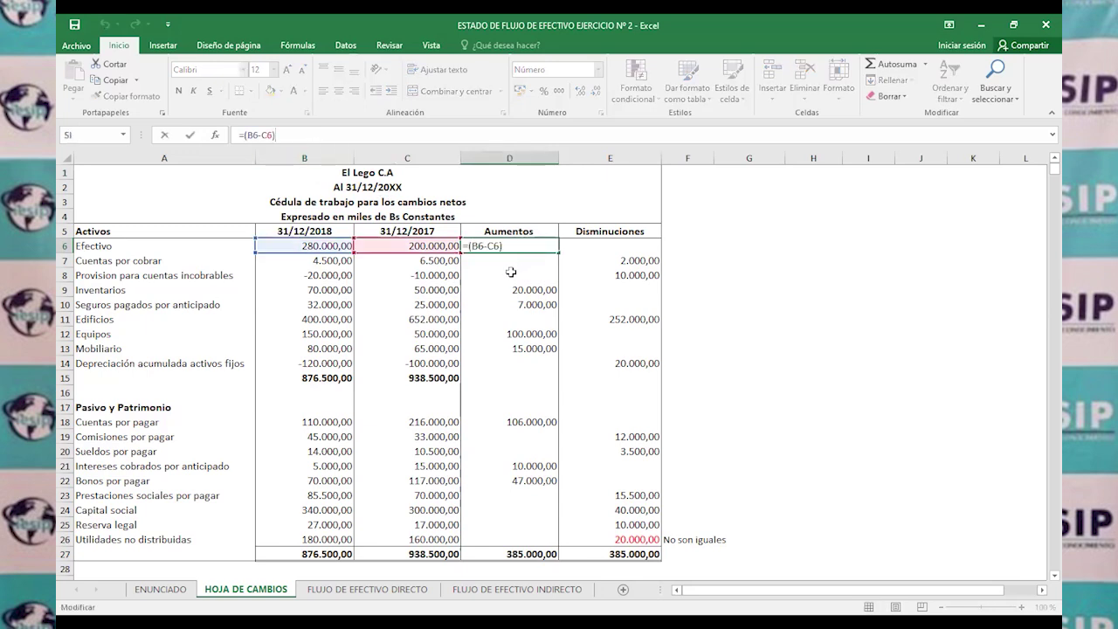
{"action": "key", "text": "Return"}
Compare the 2017 and 2018 balances with the recorded increases or decreases for the asset accounts from Cuentas por cobrar to Edificios.
{"action": "left_click", "coordinate": [416, 263]}
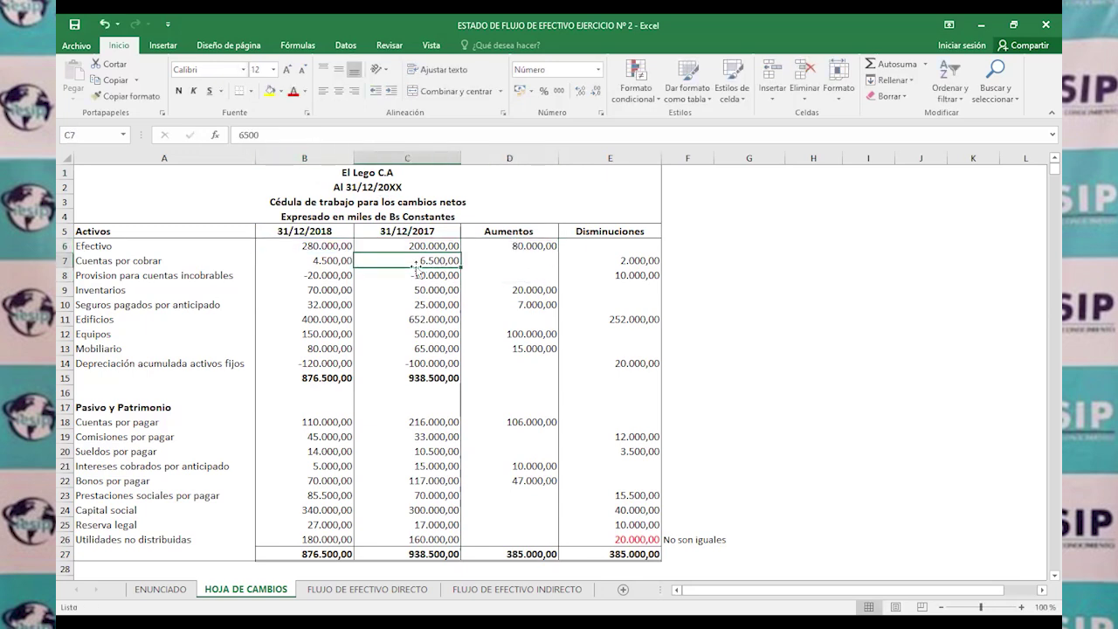
{"action": "left_click", "coordinate": [310, 264]}
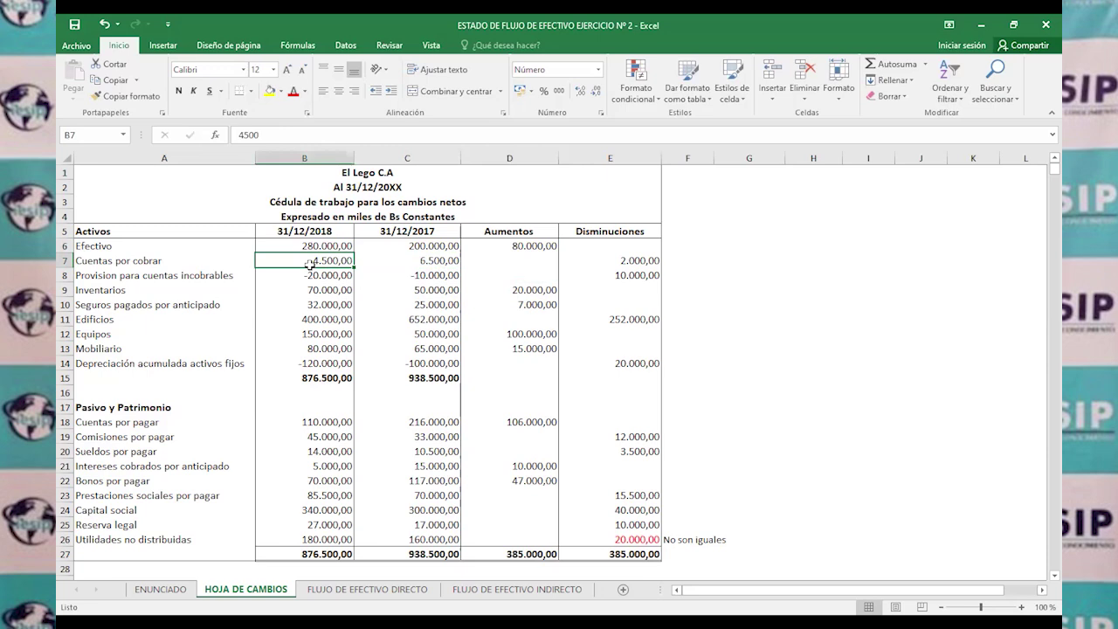
{"action": "left_click", "coordinate": [650, 260]}
{"action": "left_click", "coordinate": [643, 275]}
{"action": "left_click", "coordinate": [435, 280]}
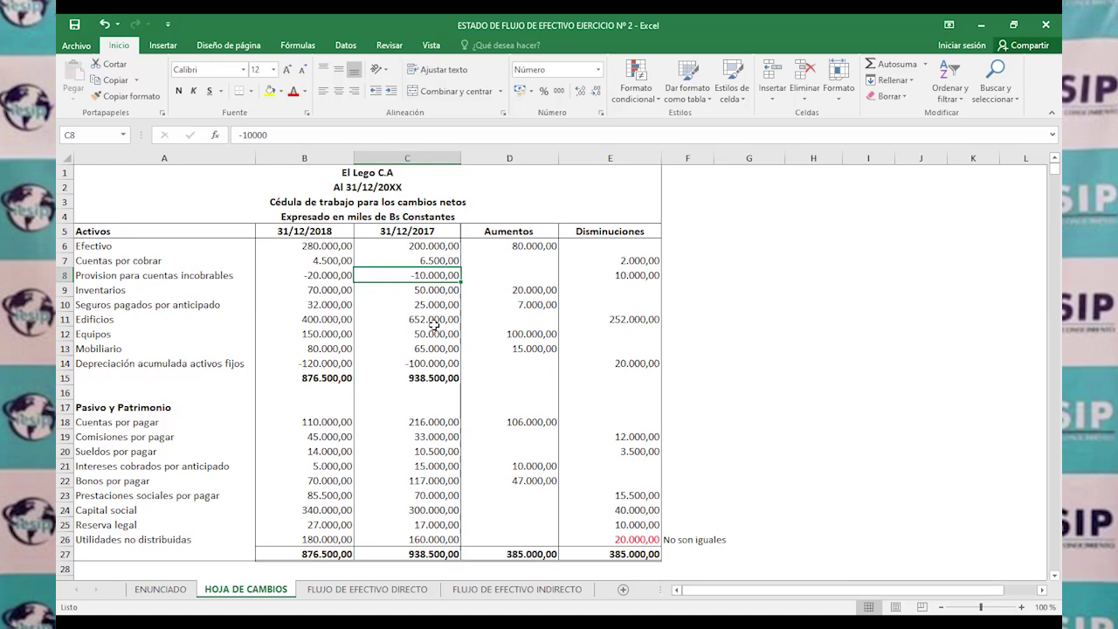
{"action": "left_click", "coordinate": [437, 292]}
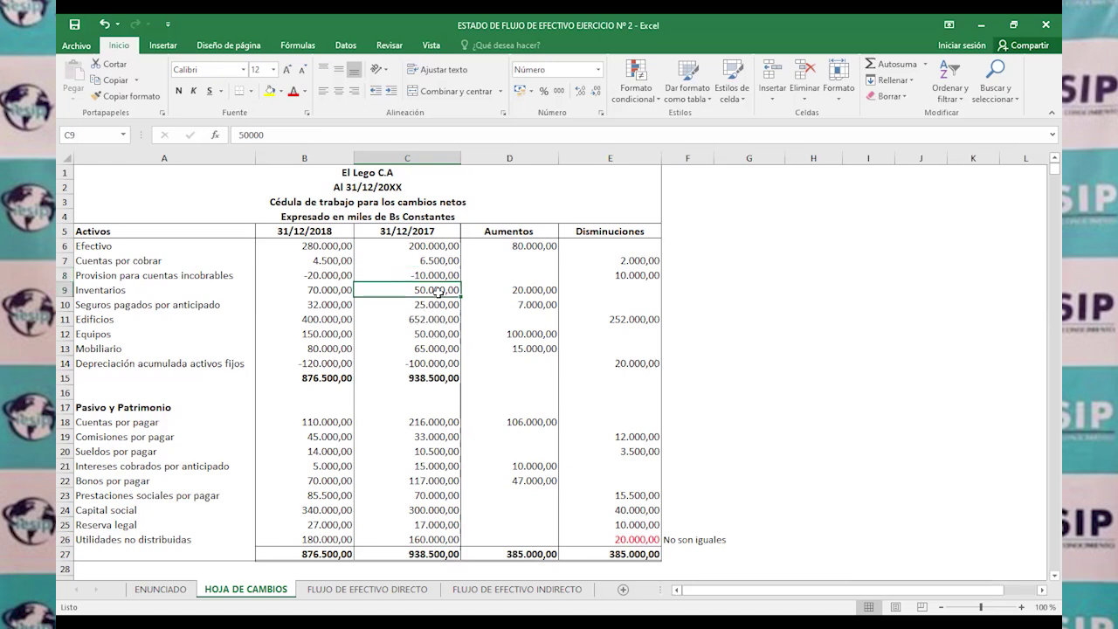
{"action": "left_click", "coordinate": [335, 293]}
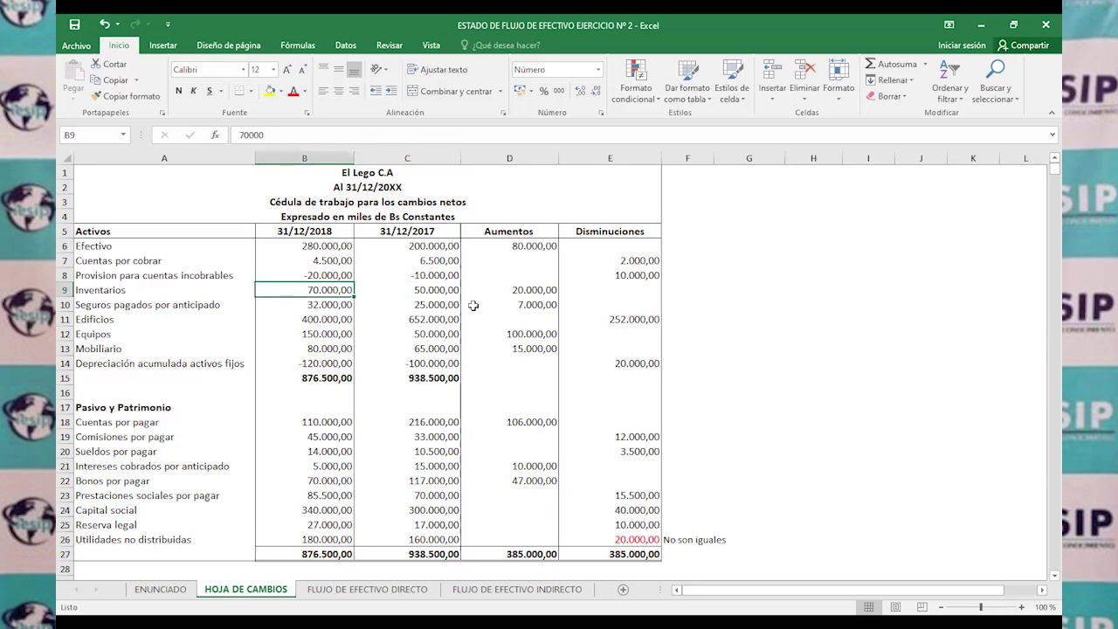
{"action": "left_click", "coordinate": [499, 292]}
{"action": "left_click", "coordinate": [437, 305]}
{"action": "left_click", "coordinate": [337, 304]}
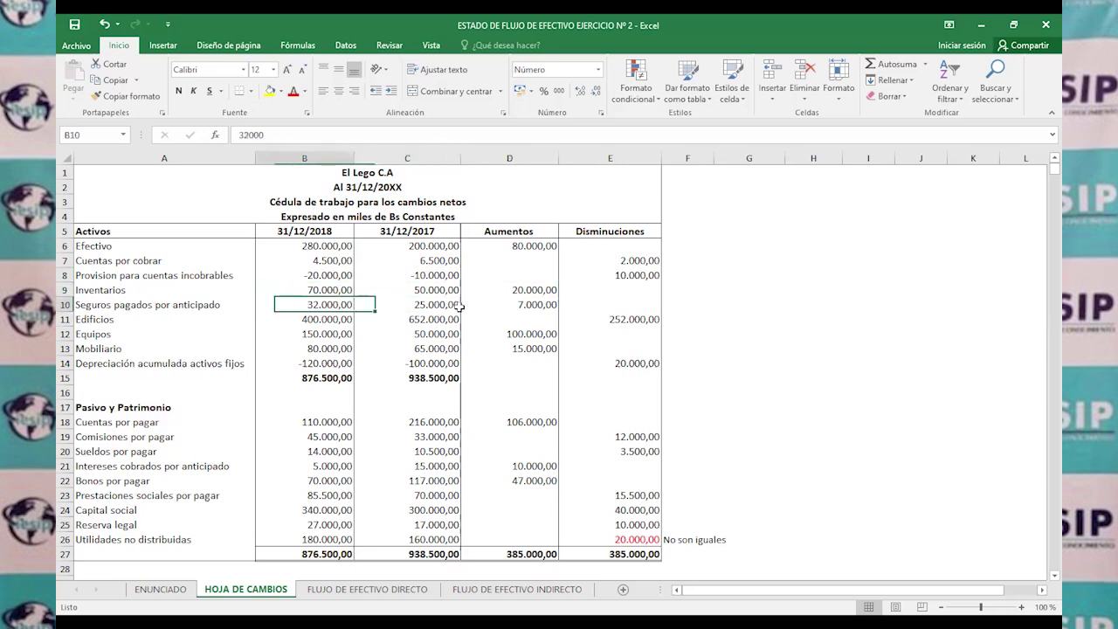
{"action": "left_click", "coordinate": [481, 301]}
{"action": "left_click", "coordinate": [430, 324]}
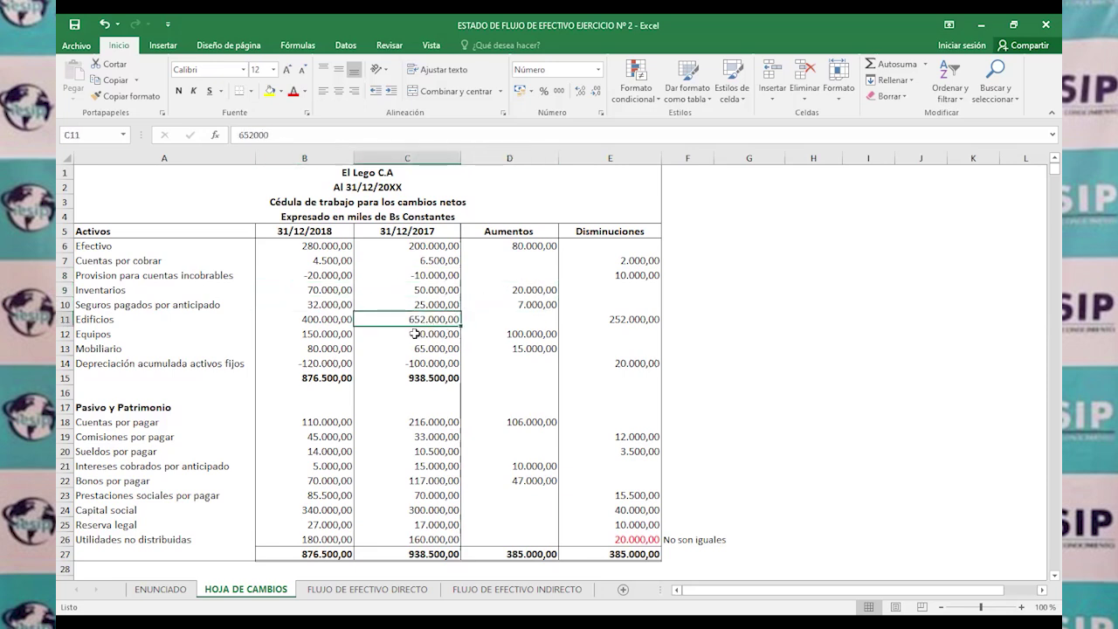
{"action": "left_click", "coordinate": [335, 321]}
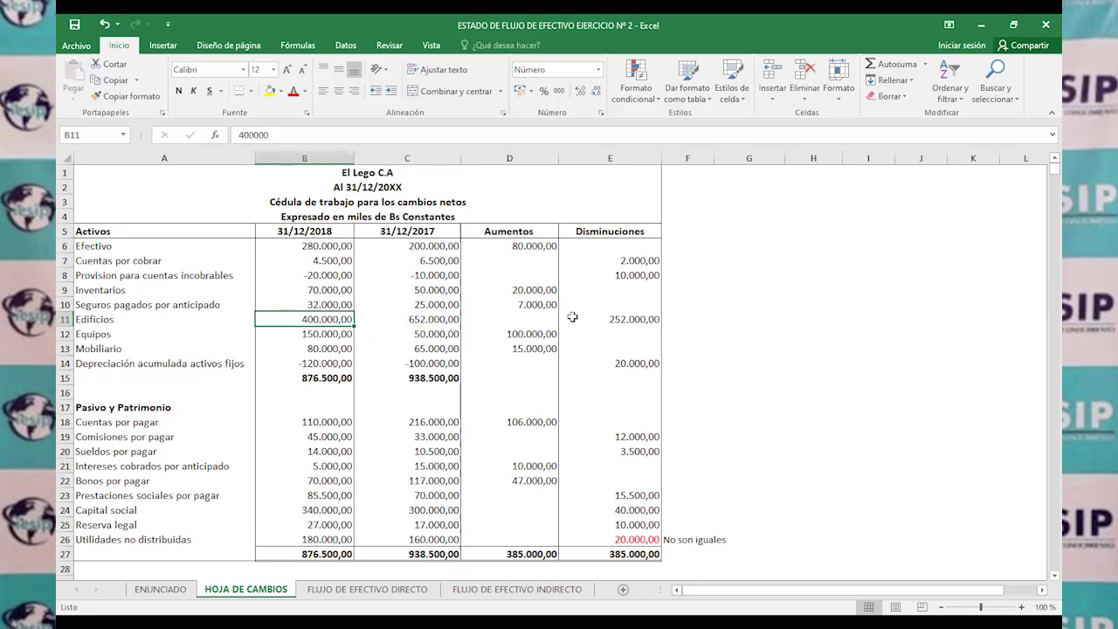
{"action": "left_click", "coordinate": [599, 320]}
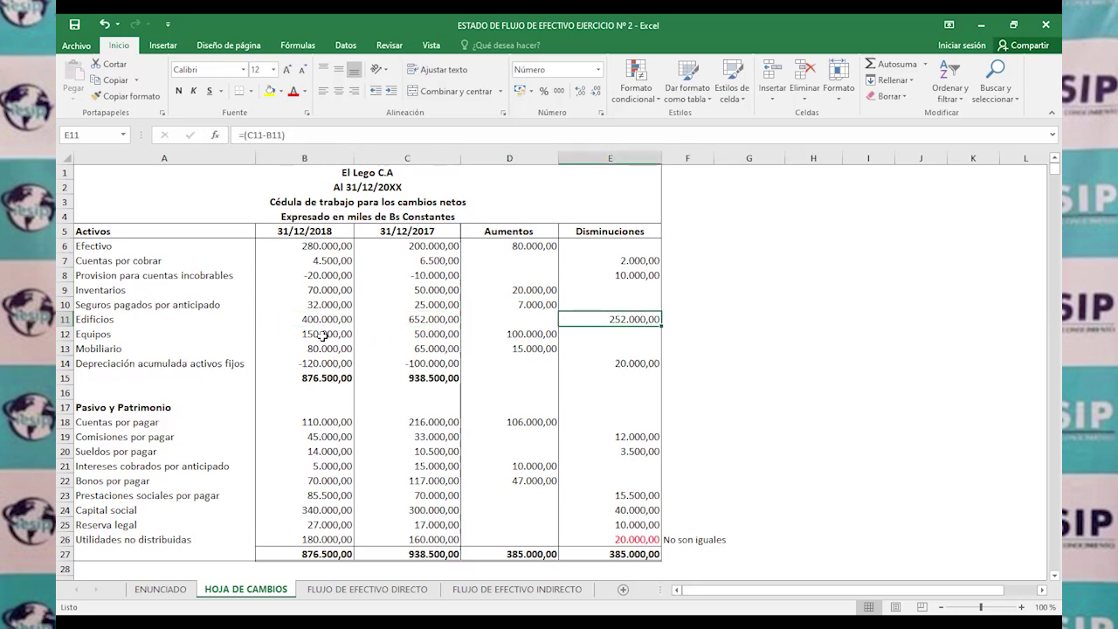
Compare the yearly balances of Equipos and Depreciación acumulada activos fijos, and inspect the formula behind the depreciation change.
{"action": "left_click", "coordinate": [340, 336]}
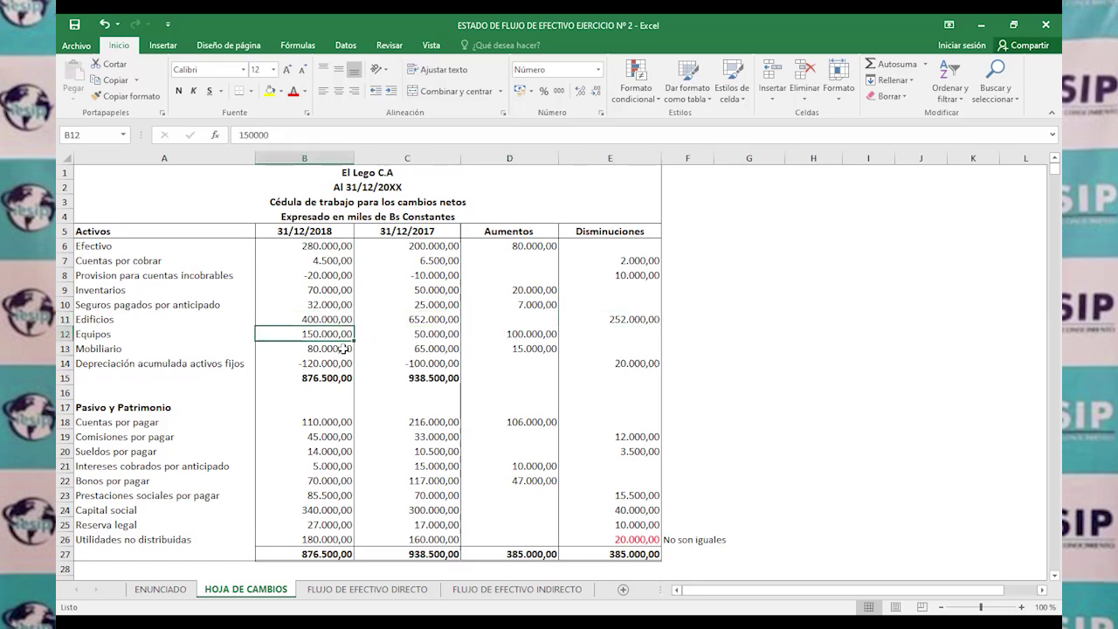
{"action": "left_click", "coordinate": [197, 364]}
{"action": "left_click", "coordinate": [419, 365]}
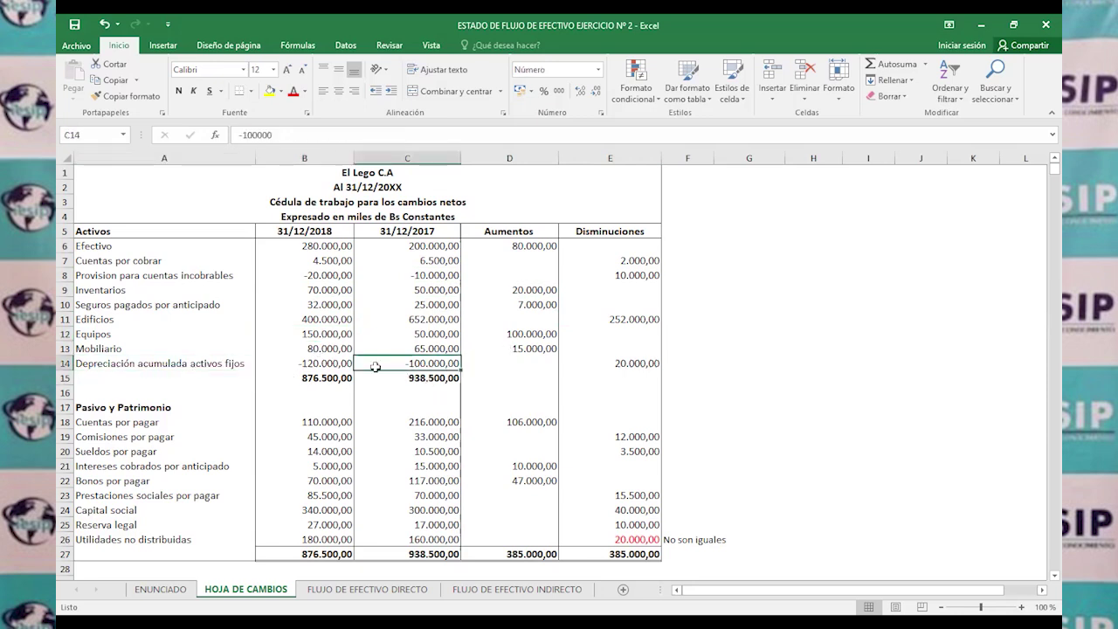
{"action": "left_click", "coordinate": [324, 365]}
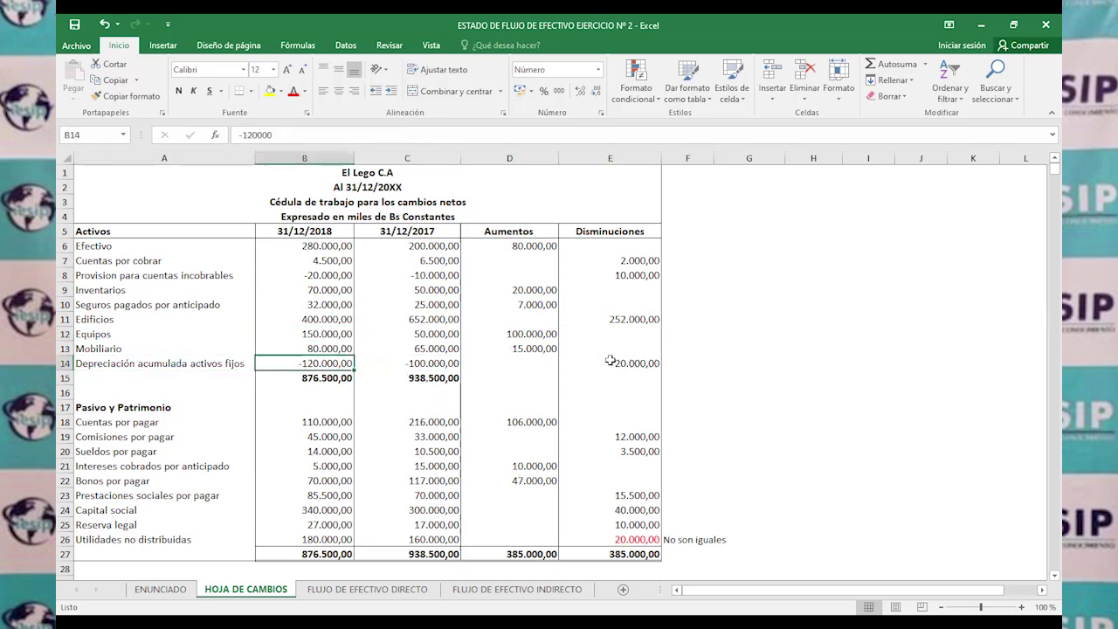
{"action": "left_click", "coordinate": [610, 362]}
Compare the 2017 and 2018 balances with the recorded changes for Cuentas por pagar, Comisiones por pagar and Sueldos por pagar.
{"action": "scroll", "coordinate": [72, 374], "scroll_direction": "down", "scroll_amount": 2}
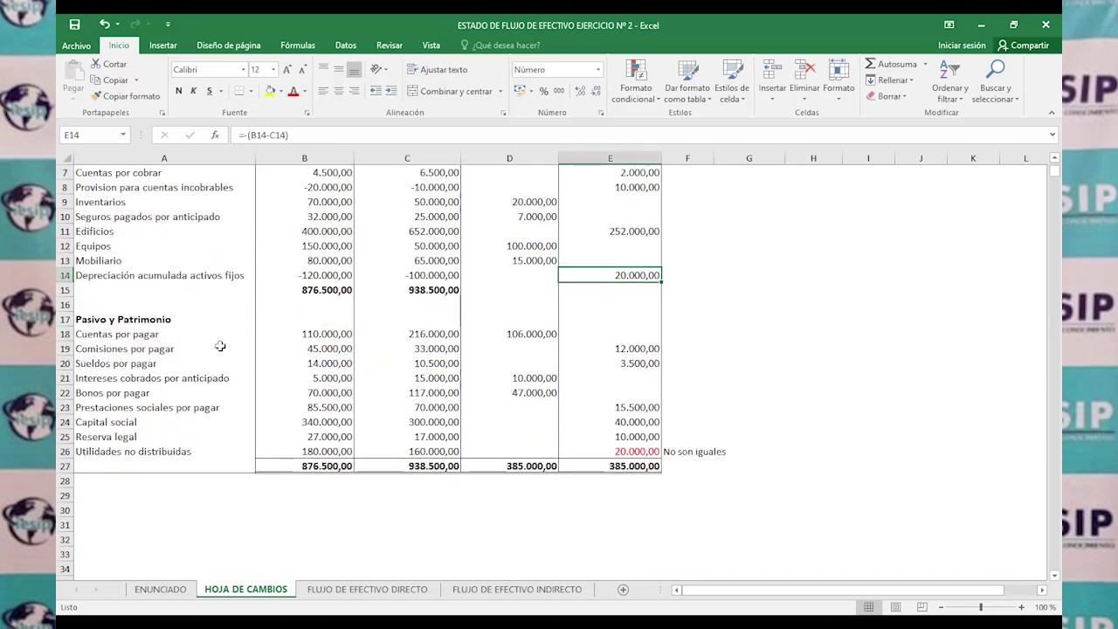
{"action": "left_click", "coordinate": [440, 338]}
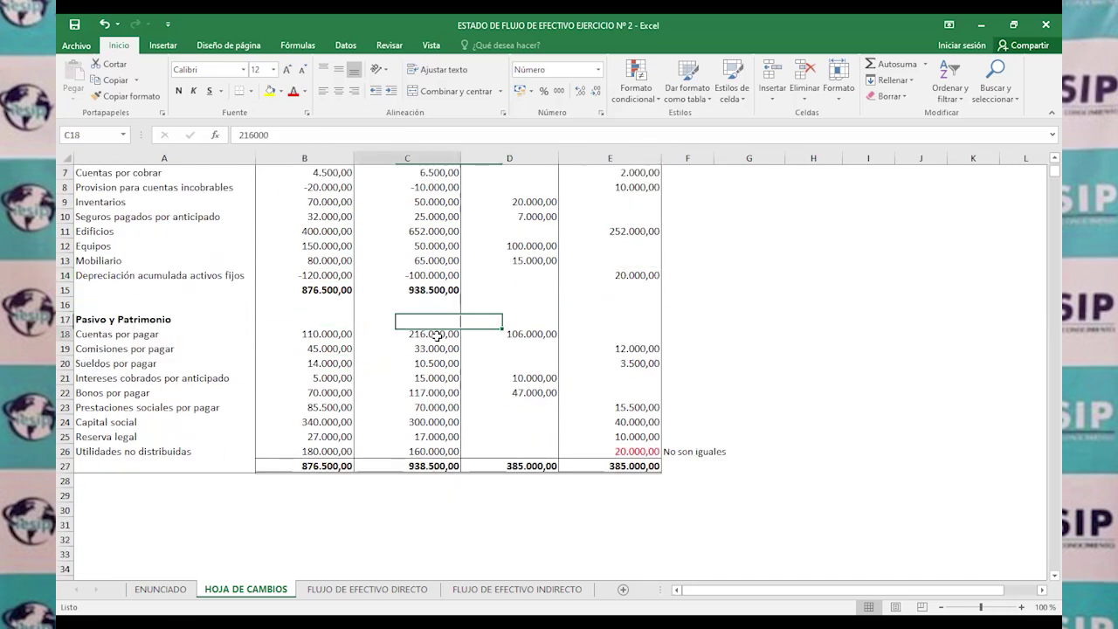
{"action": "left_click", "coordinate": [299, 335]}
{"action": "left_click", "coordinate": [504, 332]}
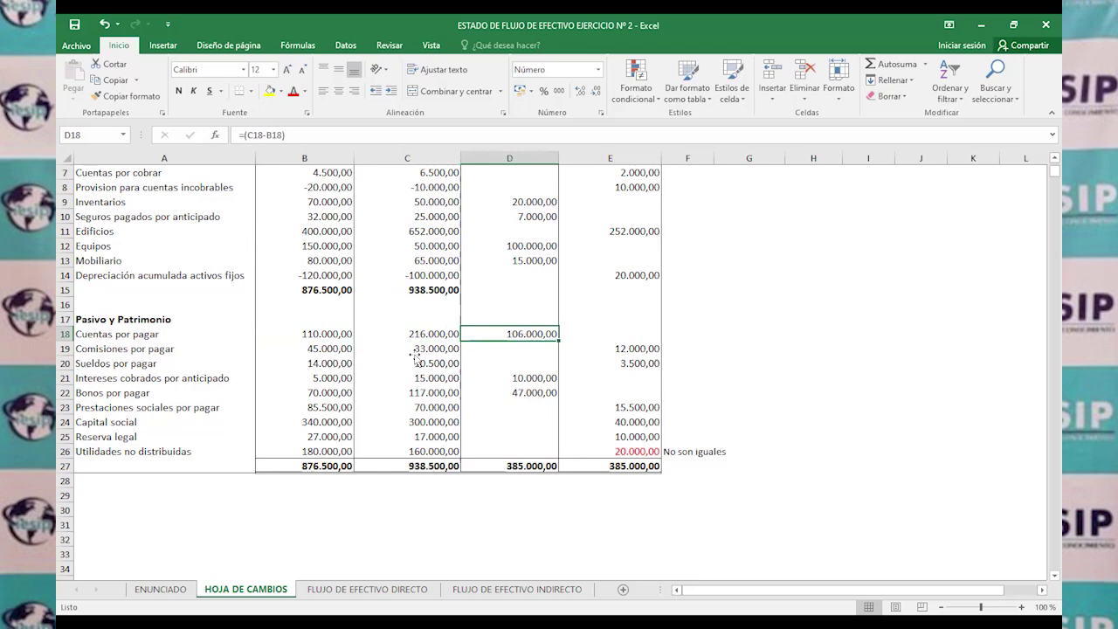
{"action": "left_click", "coordinate": [415, 354]}
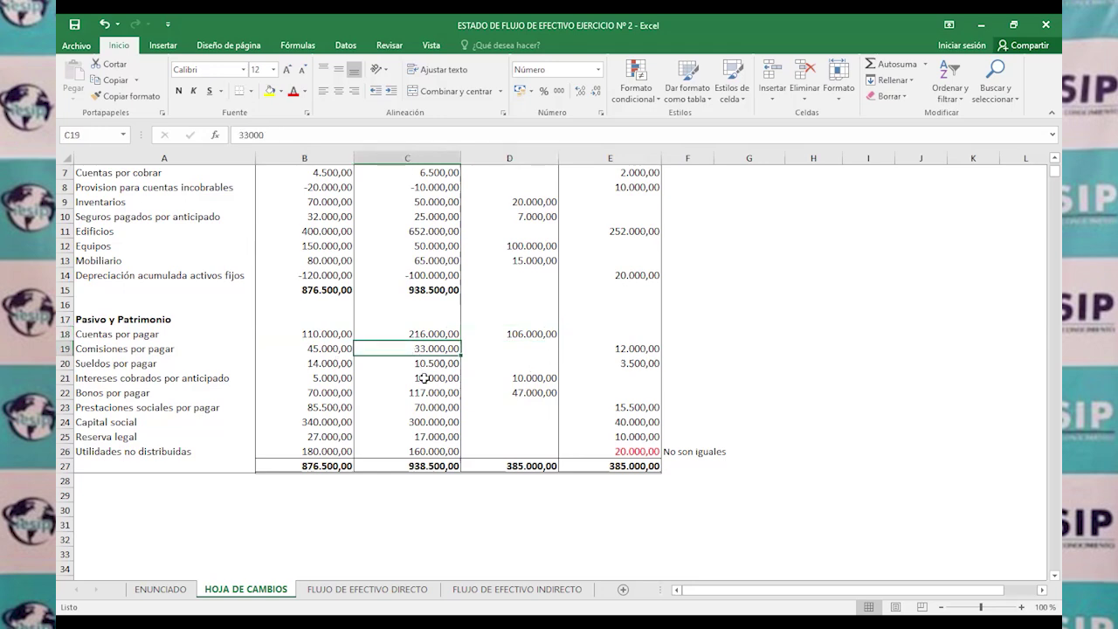
{"action": "left_click", "coordinate": [590, 362]}
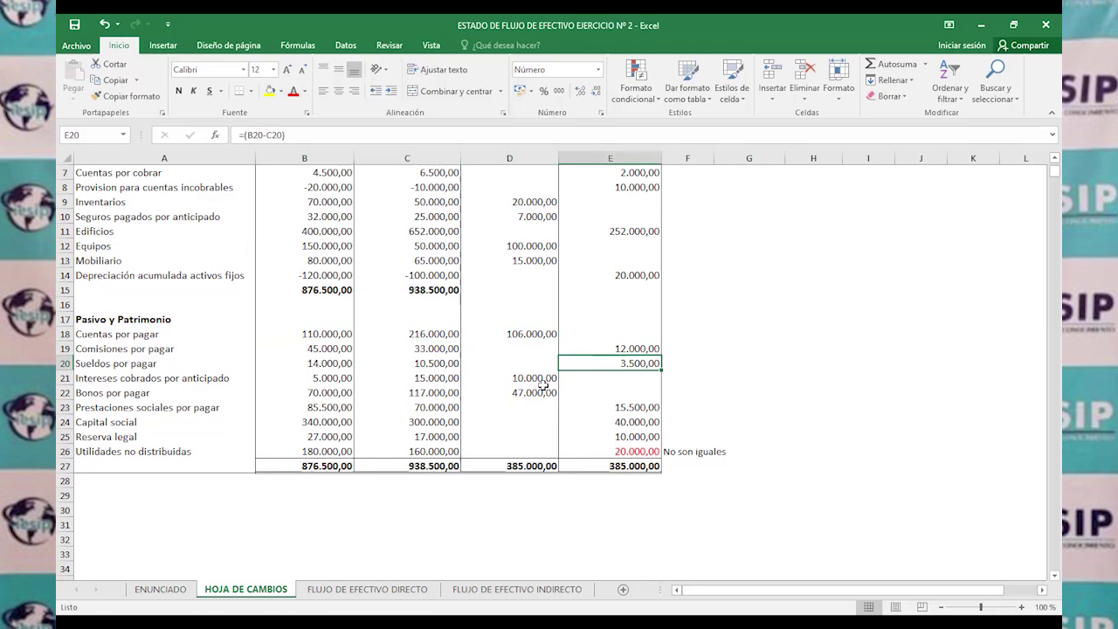
Compare the yearly balances and recorded increases for Intereses cobrados por anticipado and Bonos por pagar.
{"action": "left_click", "coordinate": [446, 380]}
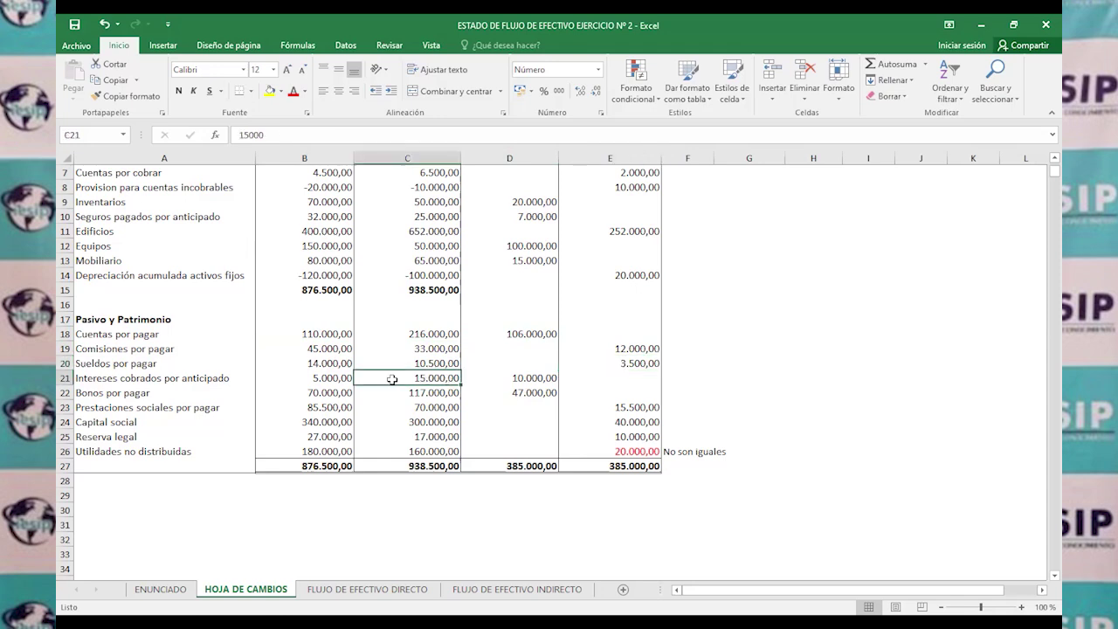
{"action": "left_click", "coordinate": [340, 381]}
{"action": "left_click", "coordinate": [518, 378]}
{"action": "left_click", "coordinate": [437, 392]}
{"action": "left_click", "coordinate": [317, 397]}
{"action": "left_click", "coordinate": [505, 393]}
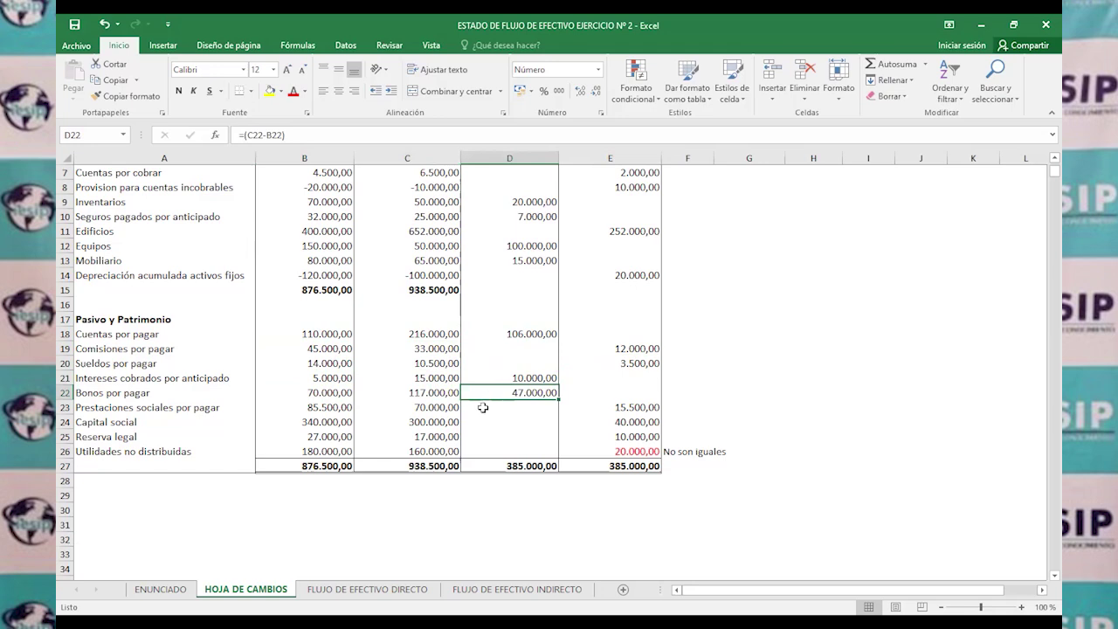
Revisit the negative 2017 balances of Depreciación acumulada activos fijos and Provision para cuentas incobrables.
{"action": "scroll", "coordinate": [483, 409], "scroll_direction": "up", "scroll_amount": 2}
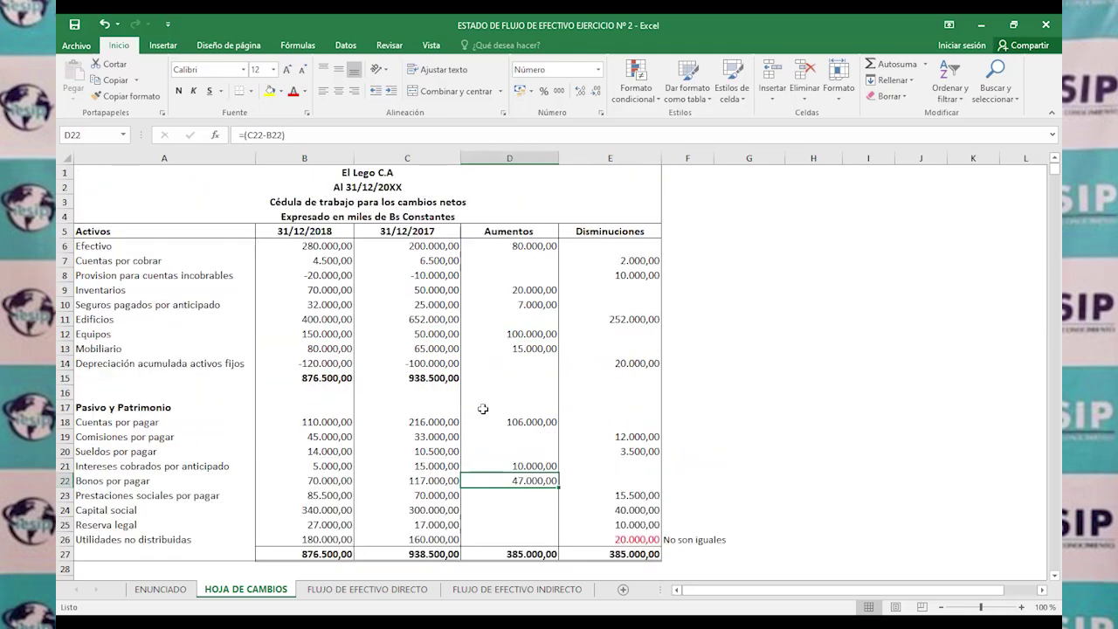
{"action": "left_click", "coordinate": [439, 362]}
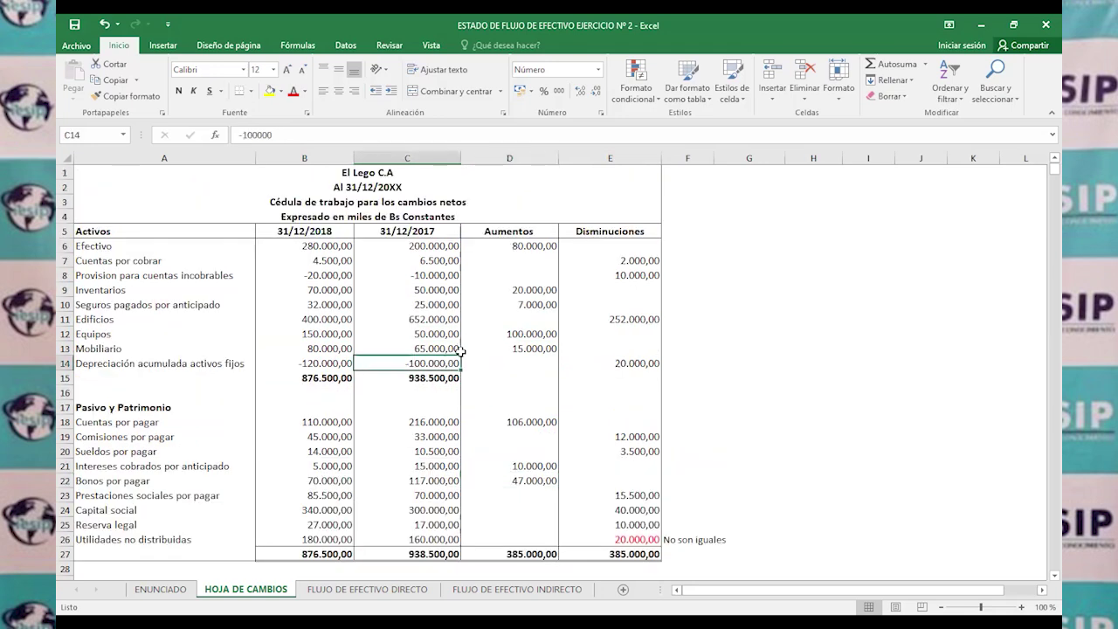
{"action": "left_click", "coordinate": [432, 278]}
{"action": "left_click", "coordinate": [448, 361]}
Examine the equity accounts Capital social and Reserva legal, comparing their yearly balances with the amounts under Disminuciones.
{"action": "scroll", "coordinate": [416, 351], "scroll_direction": "down", "scroll_amount": 2}
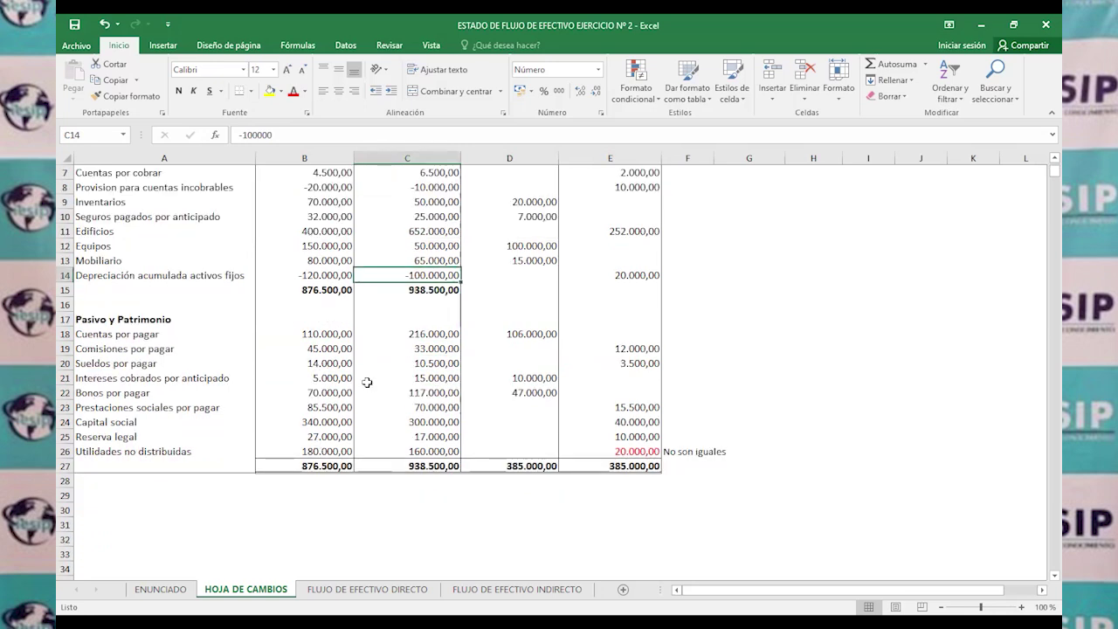
{"action": "left_click", "coordinate": [421, 349]}
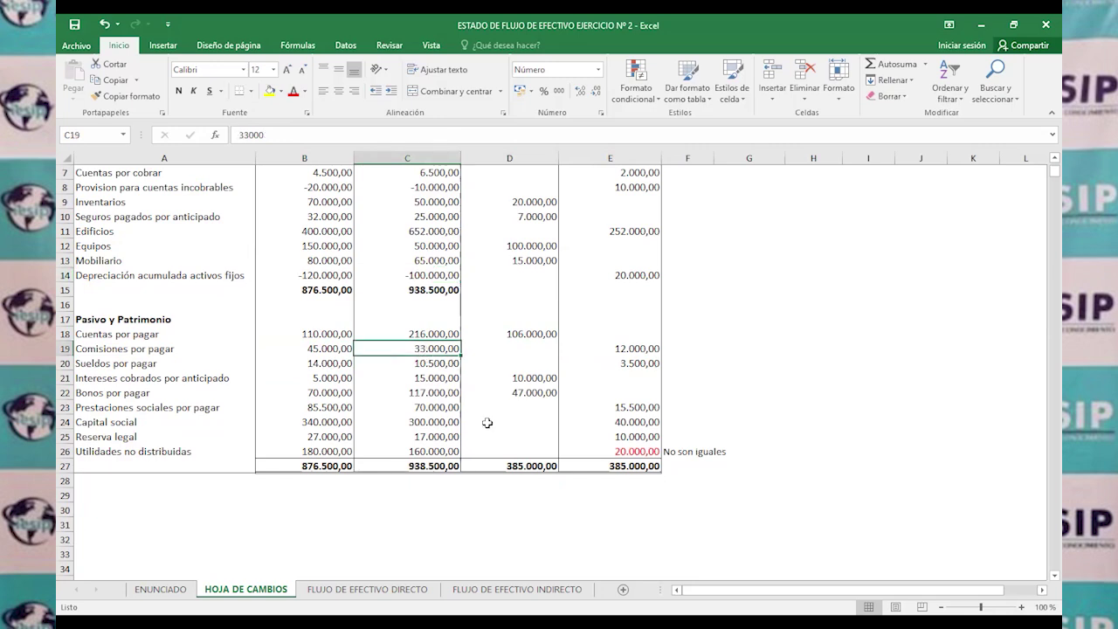
{"action": "left_click", "coordinate": [434, 421]}
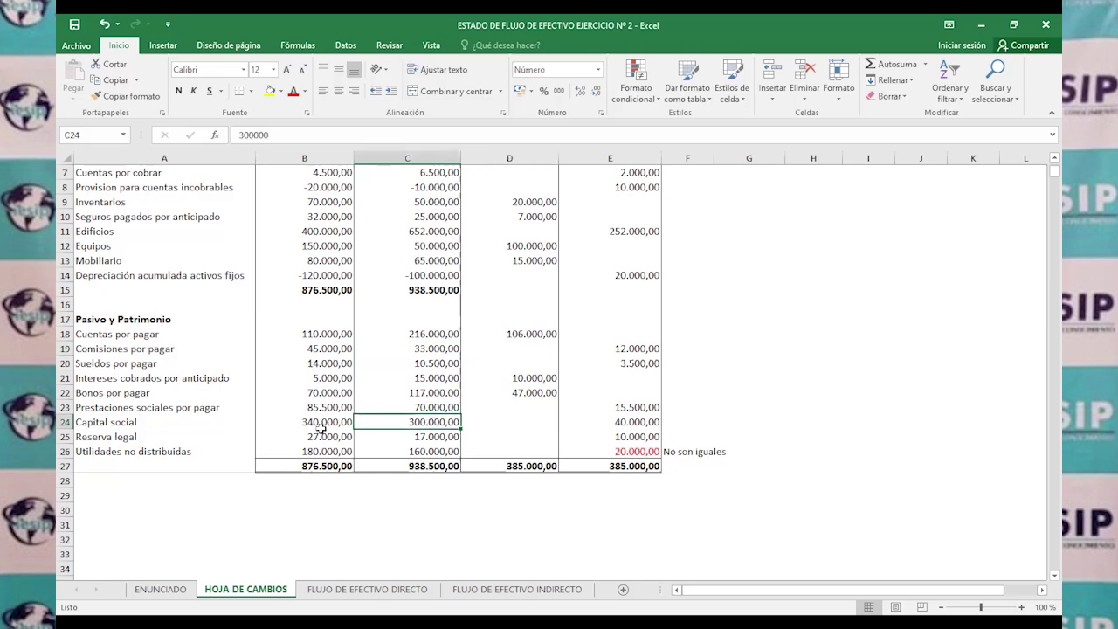
{"action": "left_click", "coordinate": [607, 423]}
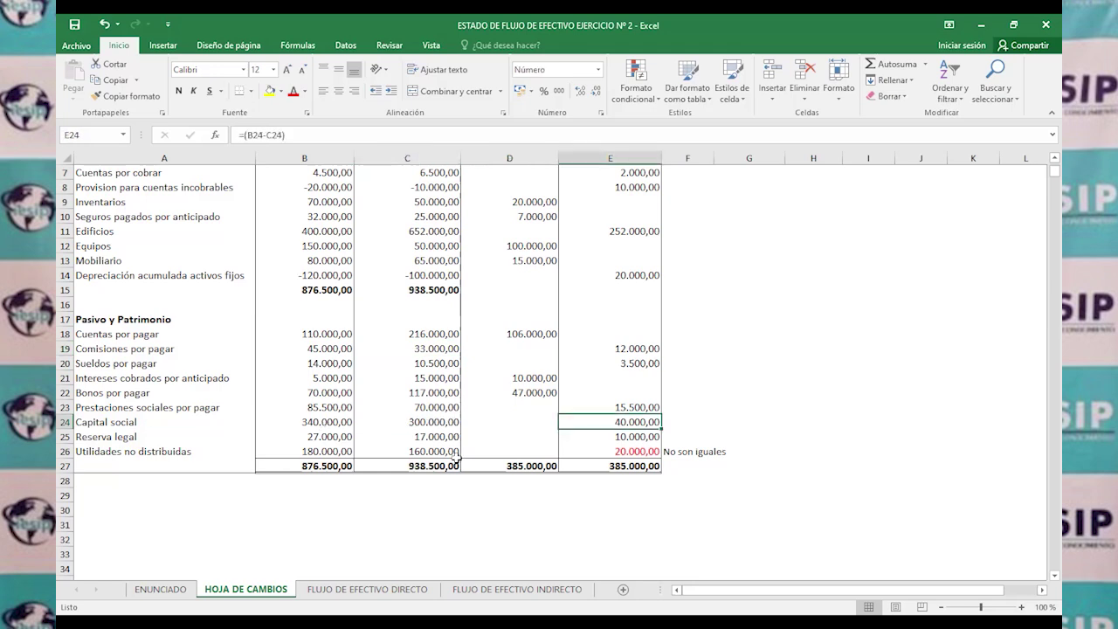
{"action": "left_click", "coordinate": [432, 440]}
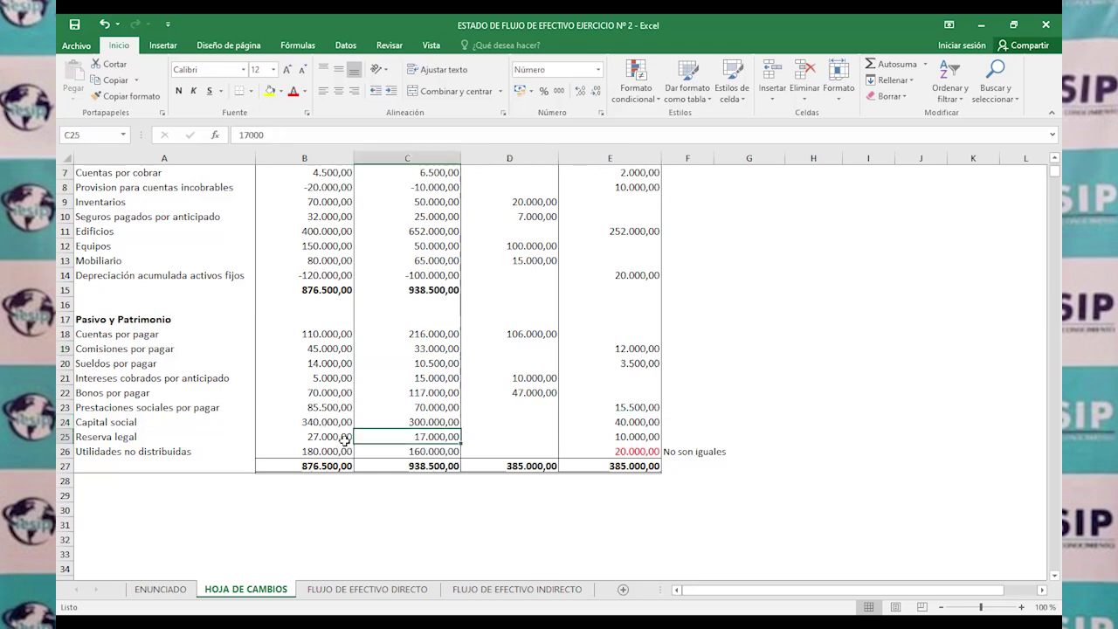
{"action": "left_click", "coordinate": [599, 437]}
Compare the Utilidades no distribuidas change on HOJA DE CAMBIOS with Utilidad neta del periodo on the ENUNCIADO sheet.
{"action": "left_click", "coordinate": [329, 453]}
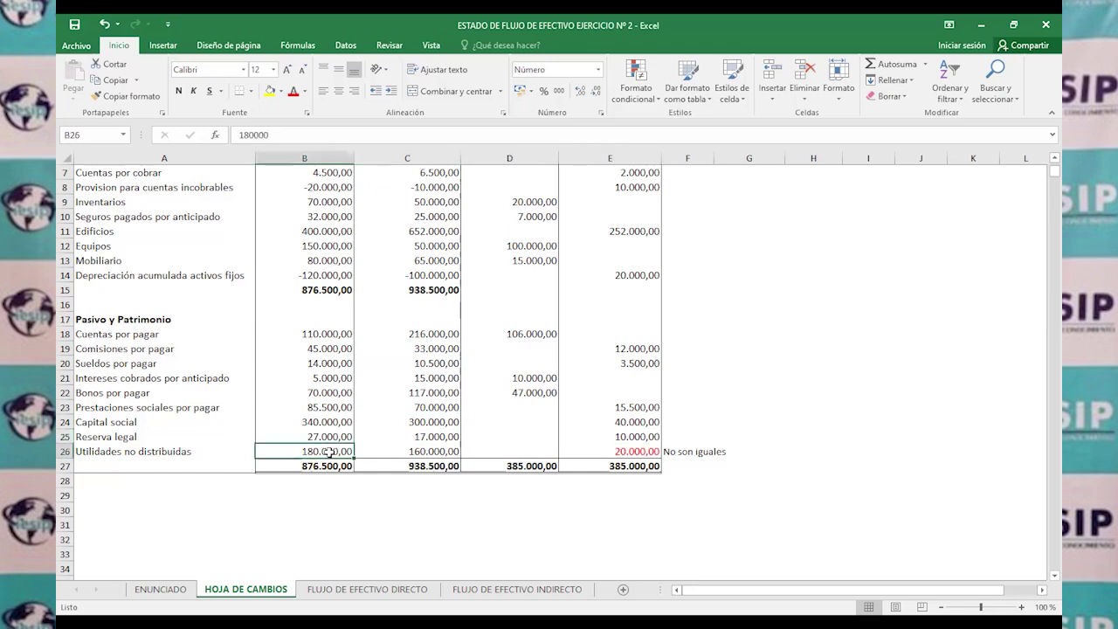
{"action": "left_click", "coordinate": [67, 451]}
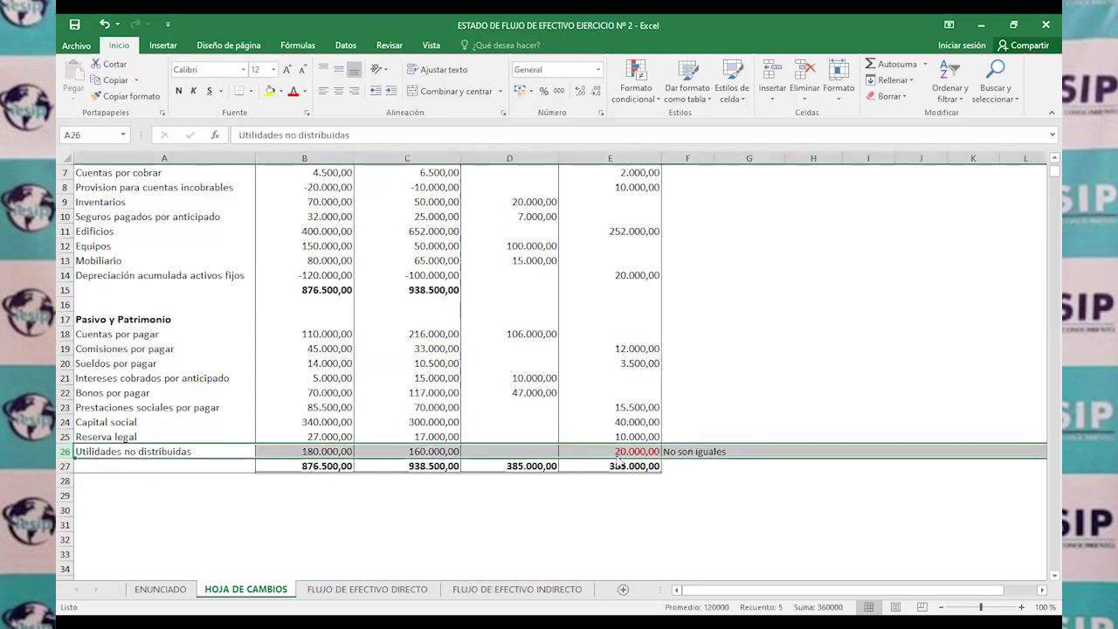
{"action": "left_click", "coordinate": [636, 453]}
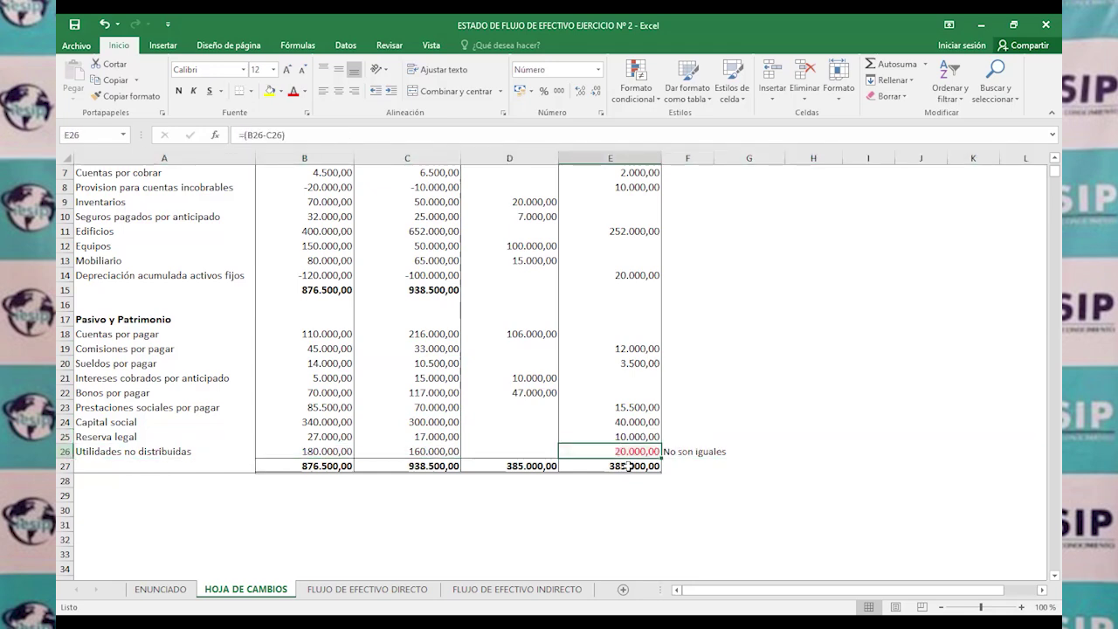
{"action": "left_click", "coordinate": [162, 590]}
{"action": "scroll", "coordinate": [332, 480], "scroll_direction": "down", "scroll_amount": 5}
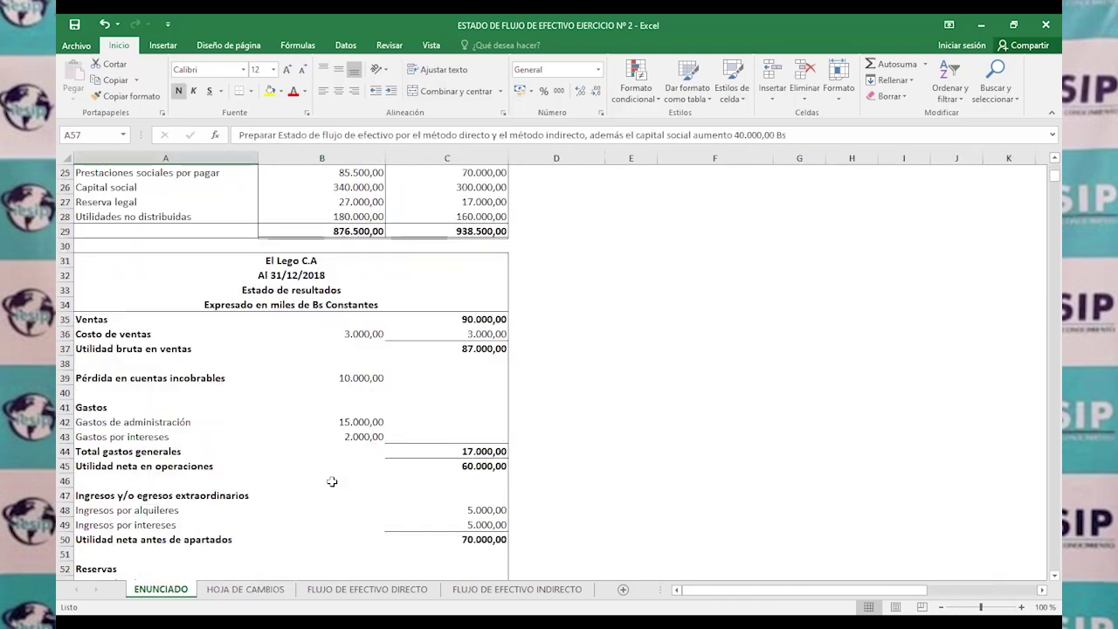
{"action": "left_click", "coordinate": [477, 379]}
{"action": "left_click", "coordinate": [241, 589]}
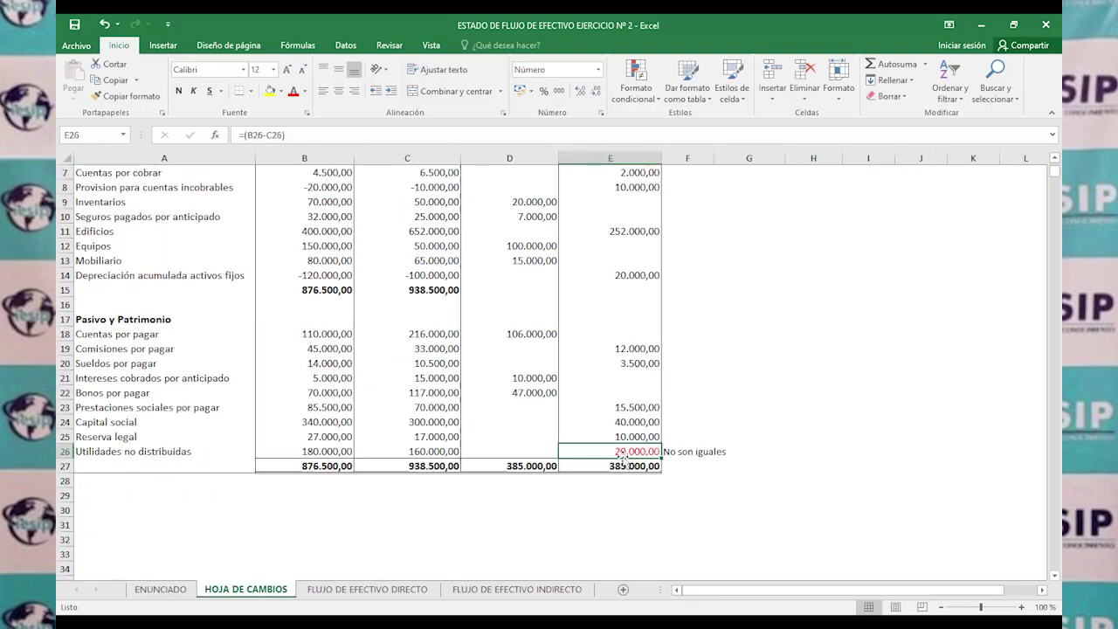
Review the whole net changes worksheet against the net profit note and requirement on the ENUNCIADO sheet.
{"action": "scroll", "coordinate": [590, 507], "scroll_direction": "up", "scroll_amount": 1}
{"action": "scroll", "coordinate": [591, 507], "scroll_direction": "up", "scroll_amount": 2}
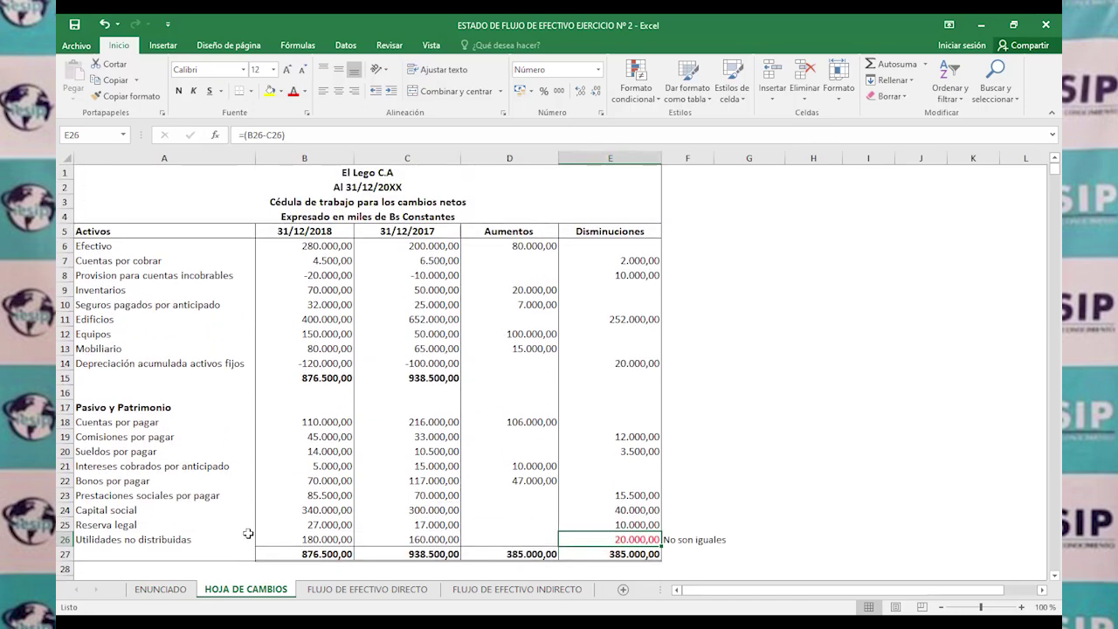
{"action": "left_click", "coordinate": [179, 592]}
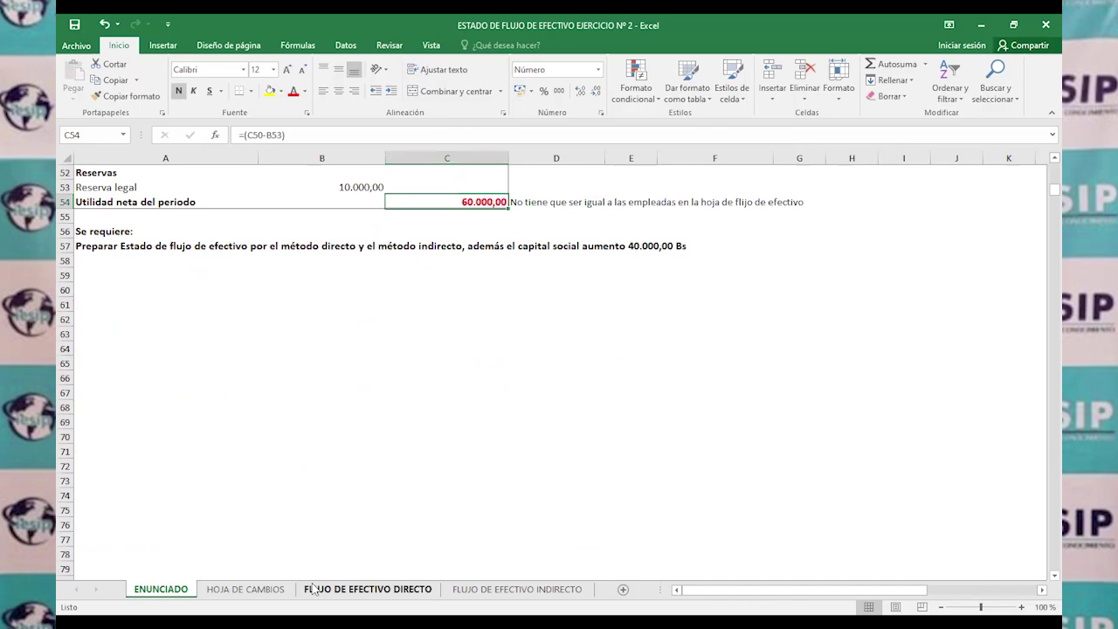
{"action": "left_click", "coordinate": [245, 589]}
{"action": "scroll", "coordinate": [436, 366], "scroll_direction": "down", "scroll_amount": 2}
Open the FLUJO DE EFECTIVO DIRECTO sheet and look over its accounts, net changes, Total row and retained earnings detail.
{"action": "left_click", "coordinate": [367, 589]}
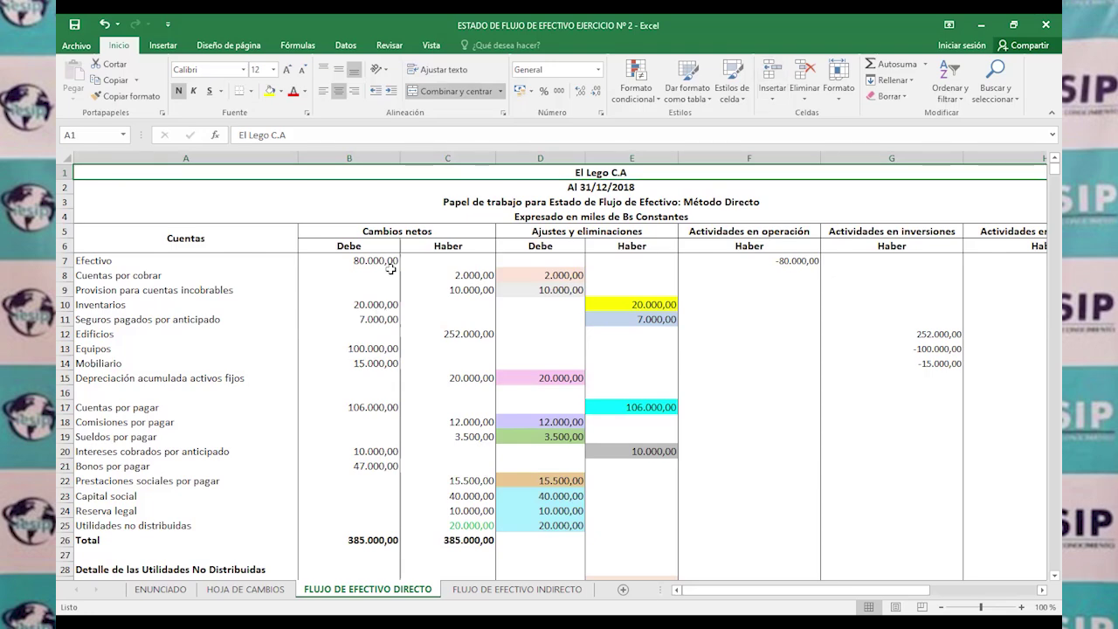
{"action": "left_click", "coordinate": [244, 255]}
{"action": "scroll", "coordinate": [236, 358], "scroll_direction": "down", "scroll_amount": 8}
{"action": "scroll", "coordinate": [227, 349], "scroll_direction": "up", "scroll_amount": 3}
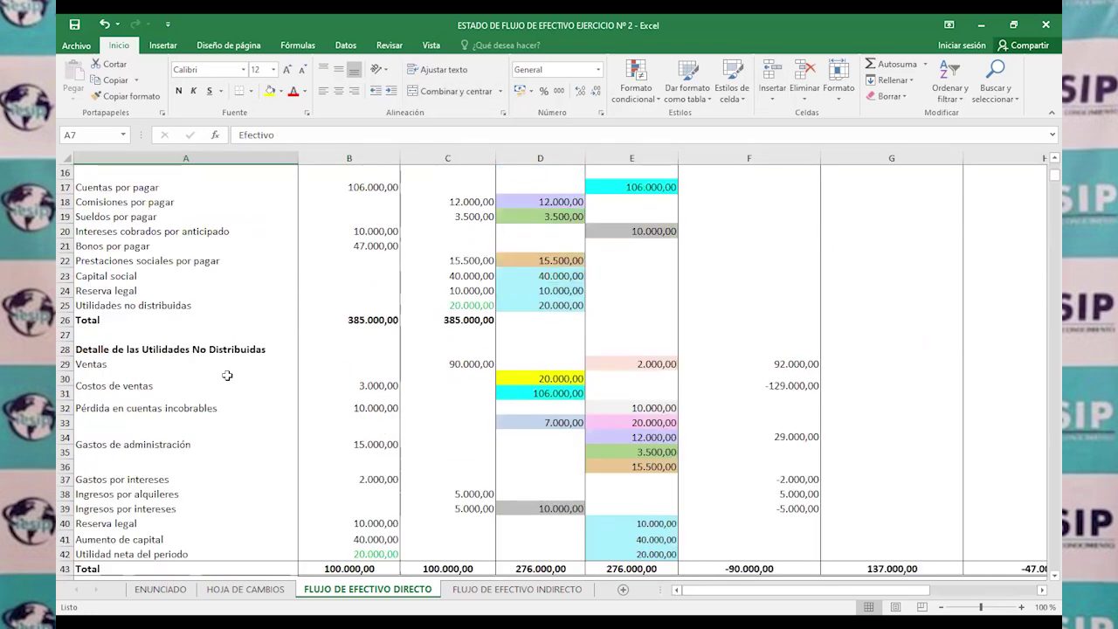
{"action": "left_click", "coordinate": [228, 322]}
{"action": "scroll", "coordinate": [341, 402], "scroll_direction": "up", "scroll_amount": 3}
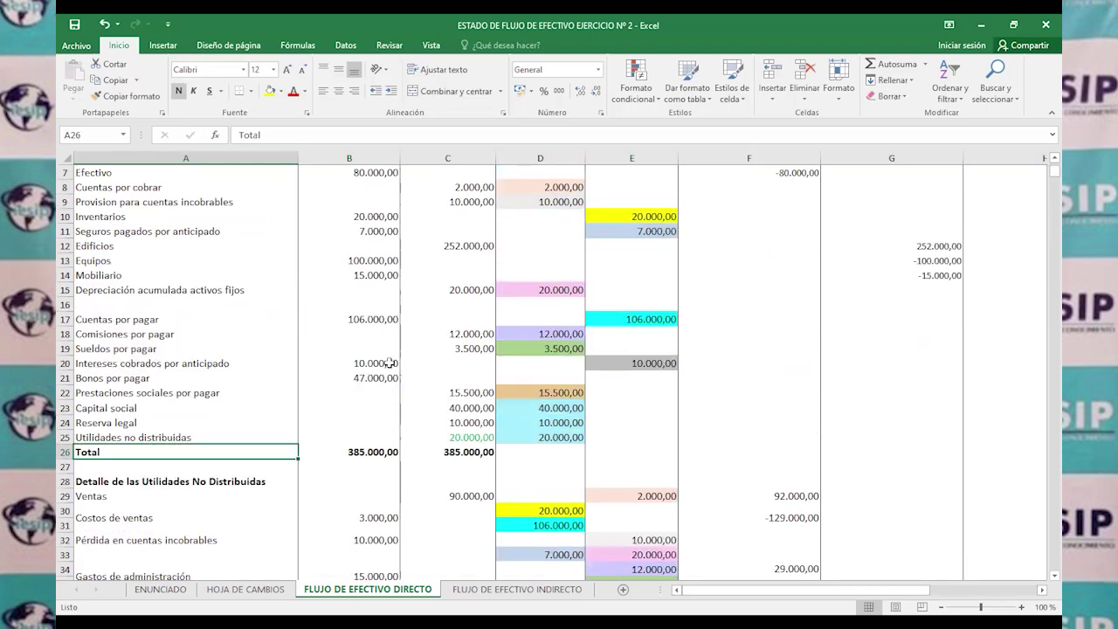
{"action": "scroll", "coordinate": [369, 411], "scroll_direction": "up", "scroll_amount": 2}
Check the totals of Aumentos and Disminuciones on HOJA DE CAMBIOS, and return to the FLUJO DE EFECTIVO DIRECTO sheet.
{"action": "left_click", "coordinate": [217, 590]}
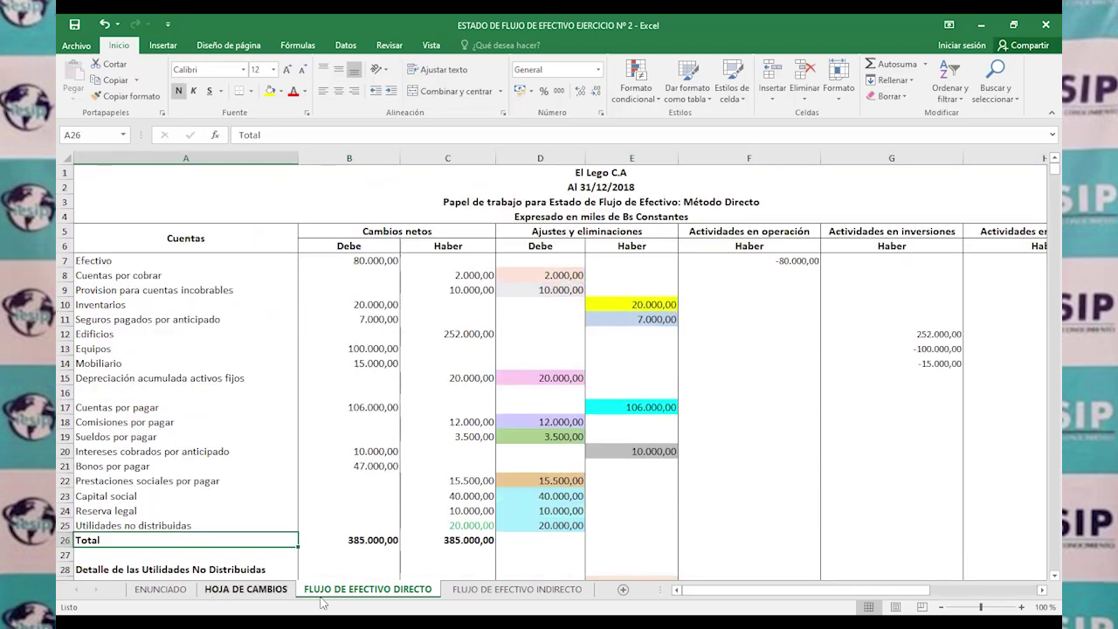
{"action": "left_click", "coordinate": [587, 466]}
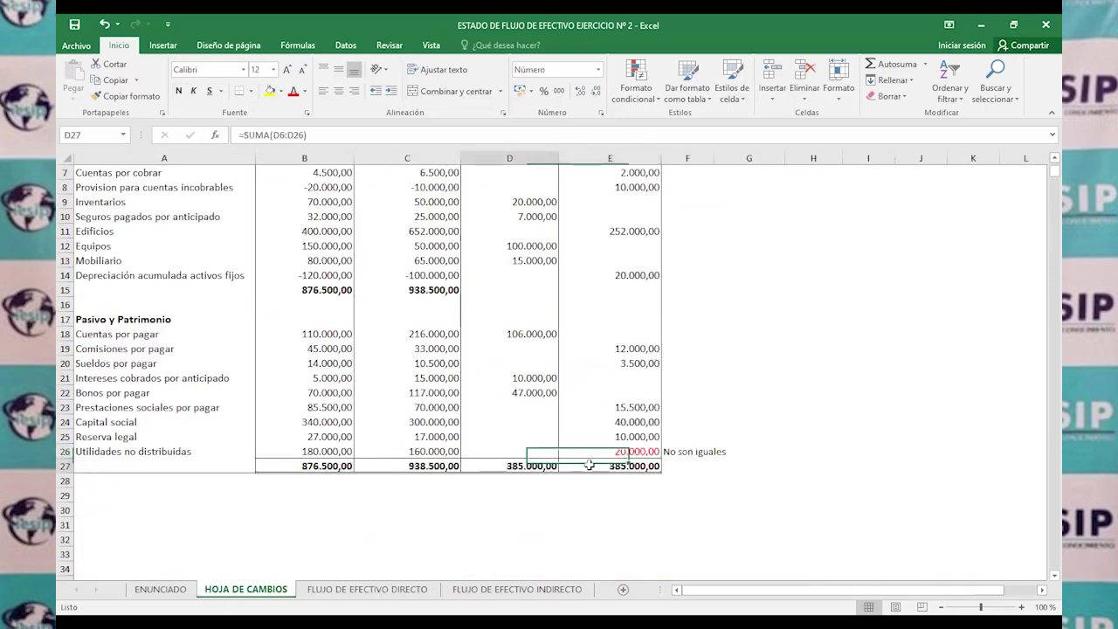
{"action": "left_click", "coordinate": [368, 589]}
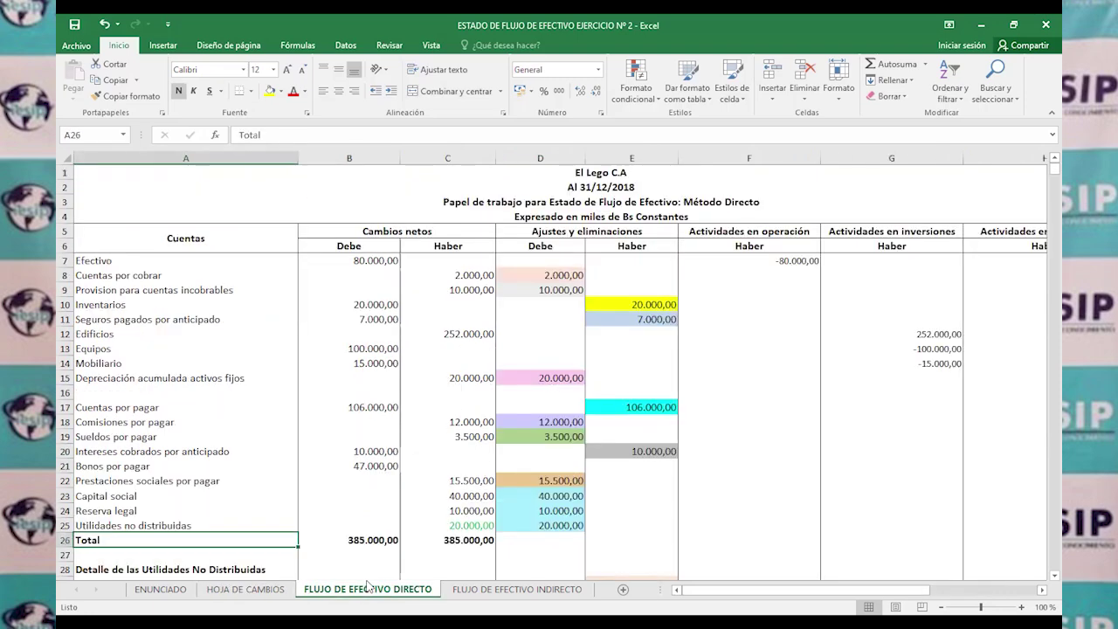
Examine the source of Utilidades no distribuidas and the Detalle de las Utilidades No Distribuidas section, including the formula for Ventas.
{"action": "scroll", "coordinate": [391, 499], "scroll_direction": "down", "scroll_amount": 3}
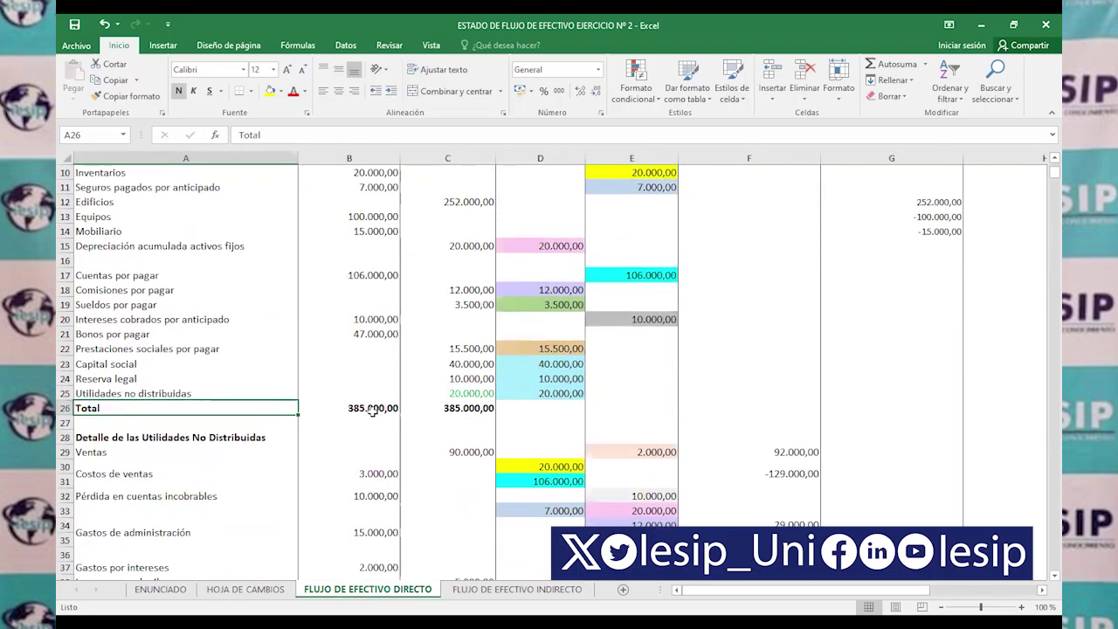
{"action": "left_click", "coordinate": [458, 401]}
{"action": "scroll", "coordinate": [110, 530], "scroll_direction": "down", "scroll_amount": 2}
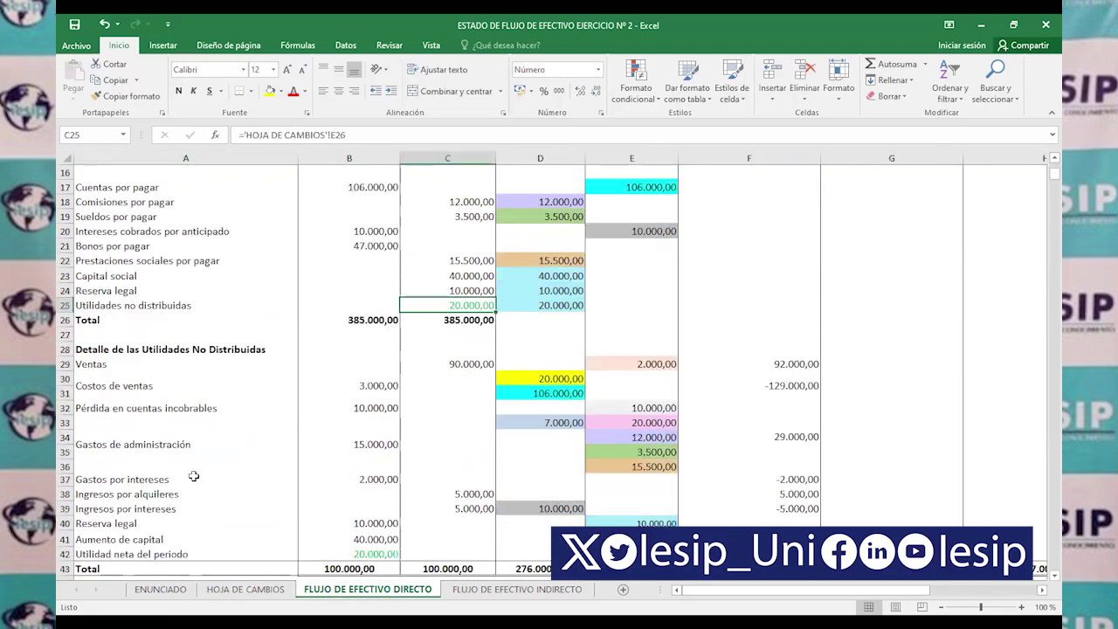
{"action": "left_click", "coordinate": [147, 350]}
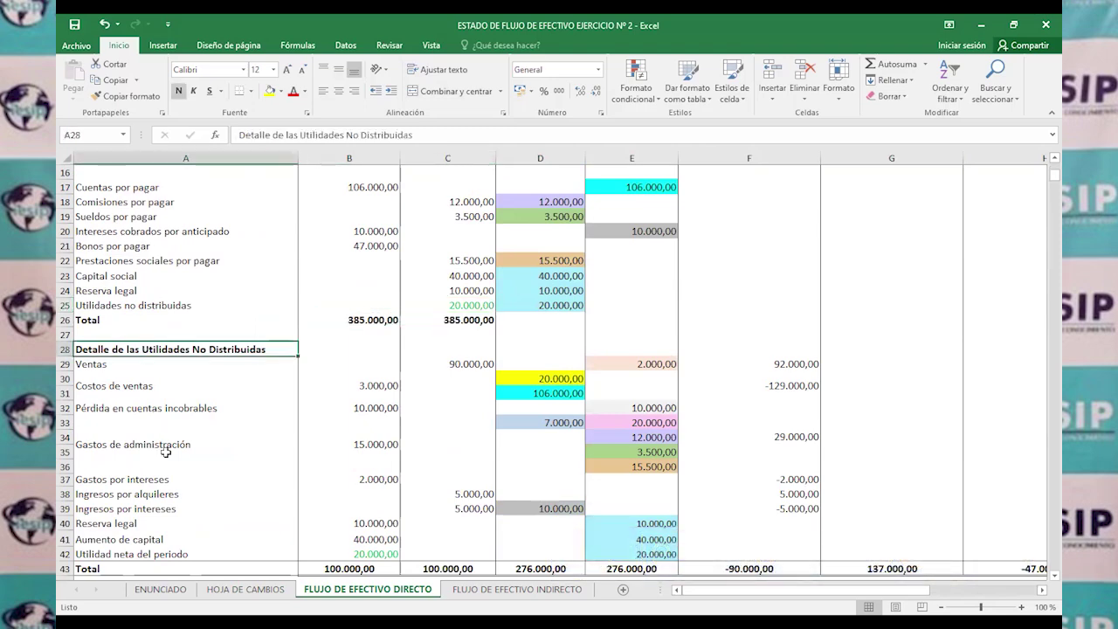
{"action": "scroll", "coordinate": [166, 452], "scroll_direction": "down", "scroll_amount": 2}
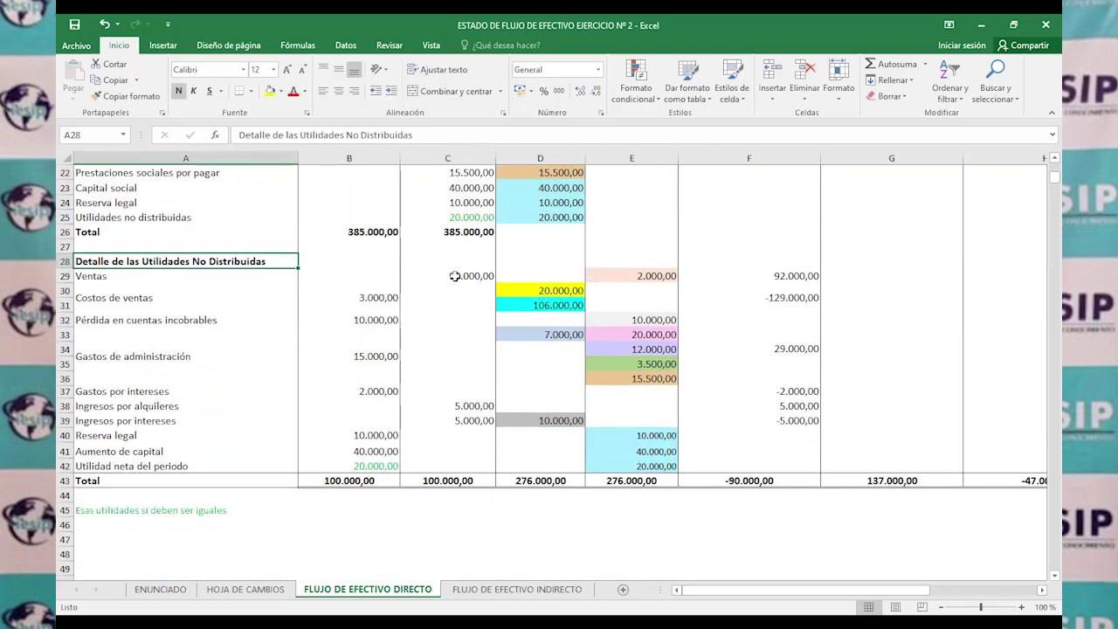
{"action": "left_click", "coordinate": [458, 276]}
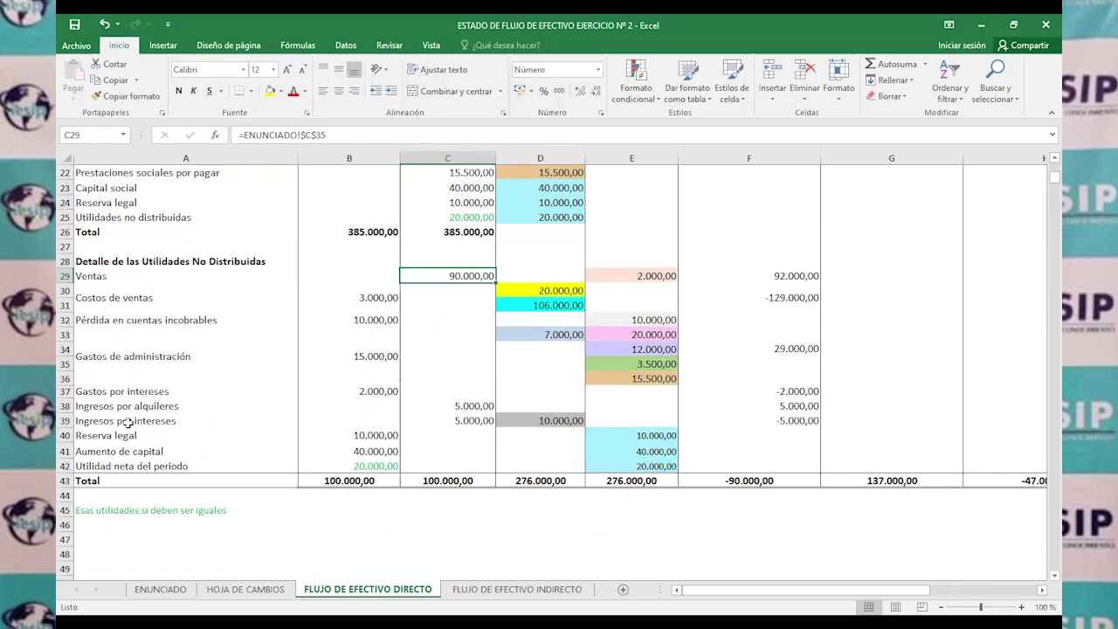
Inspect the formulas for Ingresos por intereses, Aumento de capital and Utilidad neta del periodo in the retained earnings detail.
{"action": "left_click", "coordinate": [469, 420]}
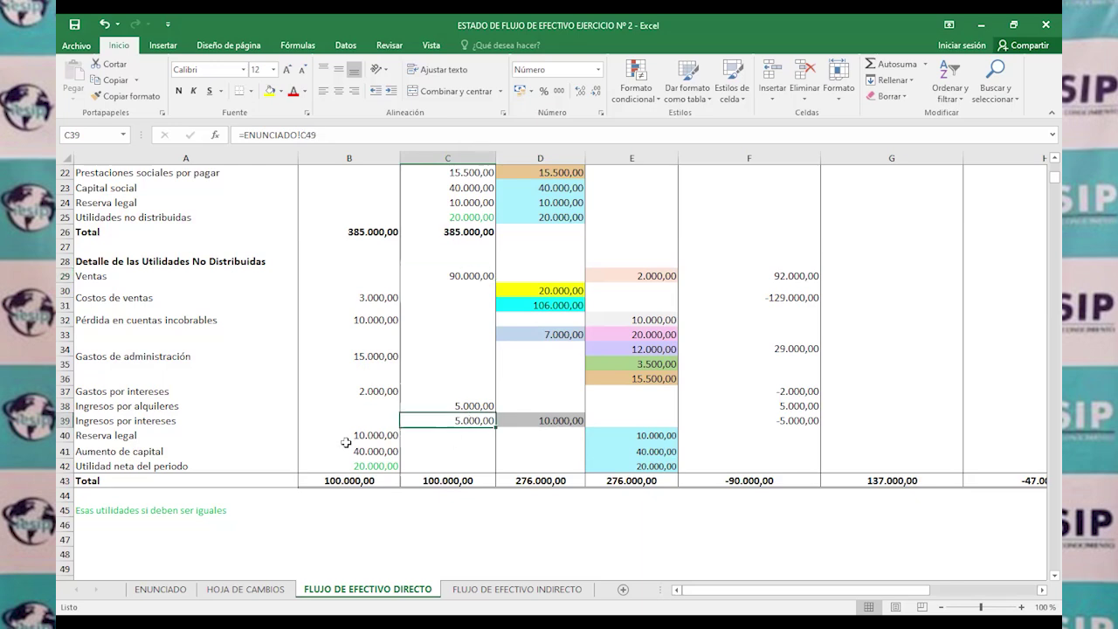
{"action": "left_click", "coordinate": [373, 451]}
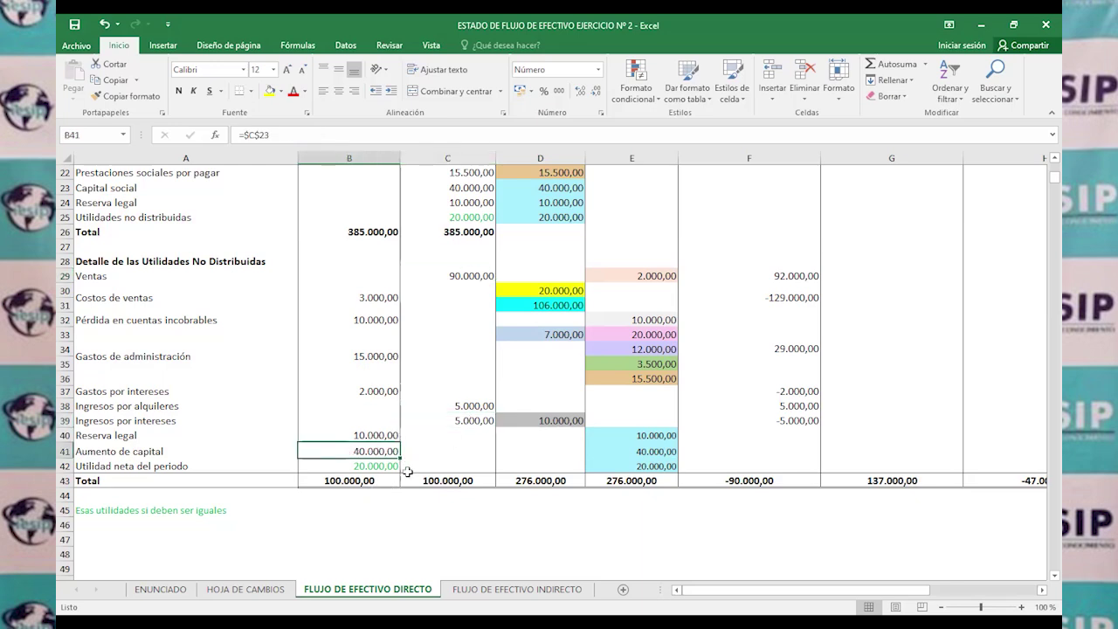
{"action": "left_click", "coordinate": [397, 467]}
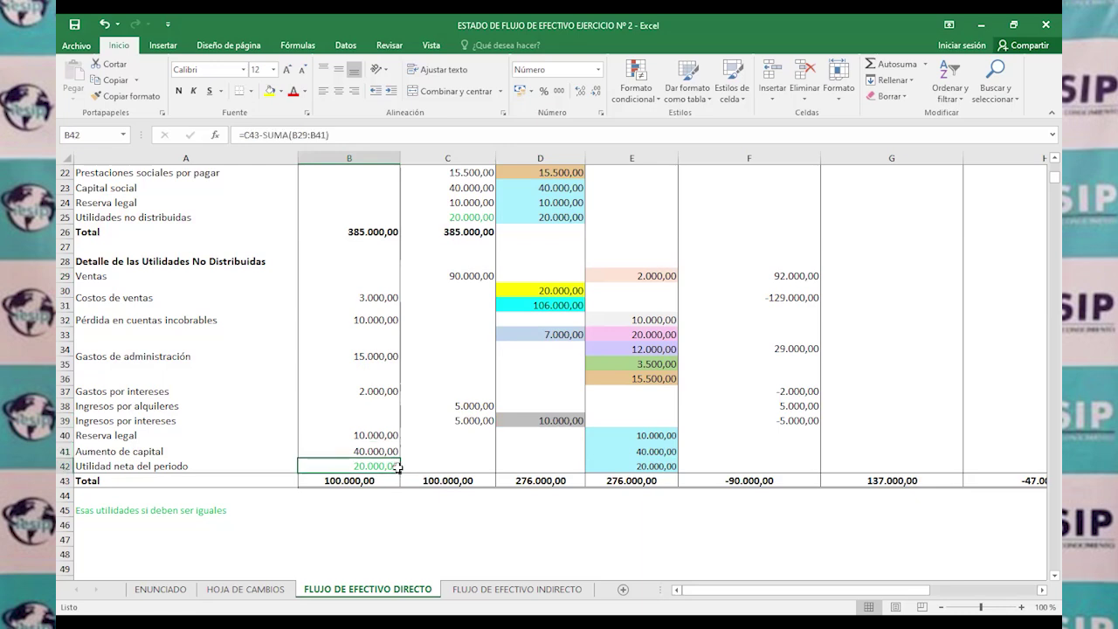
{"action": "left_click", "coordinate": [361, 134]}
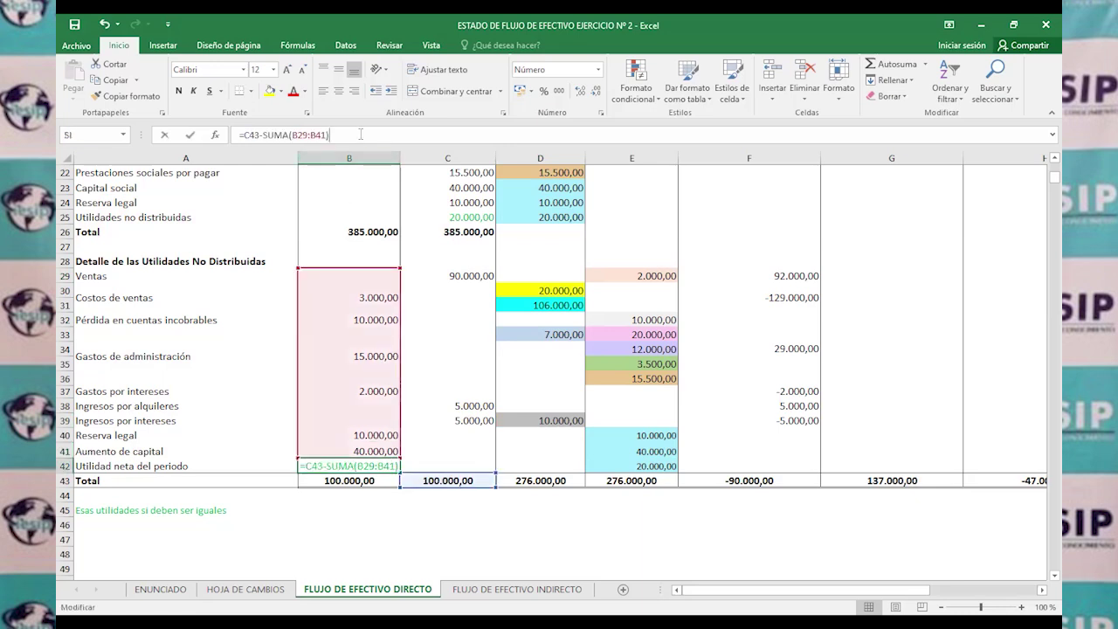
{"action": "left_click", "coordinate": [366, 527]}
Check which ranges feed the Haber total of the retained earnings detail and the Utilidad neta del periodo formula.
{"action": "scroll", "coordinate": [423, 445], "scroll_direction": "up", "scroll_amount": 1}
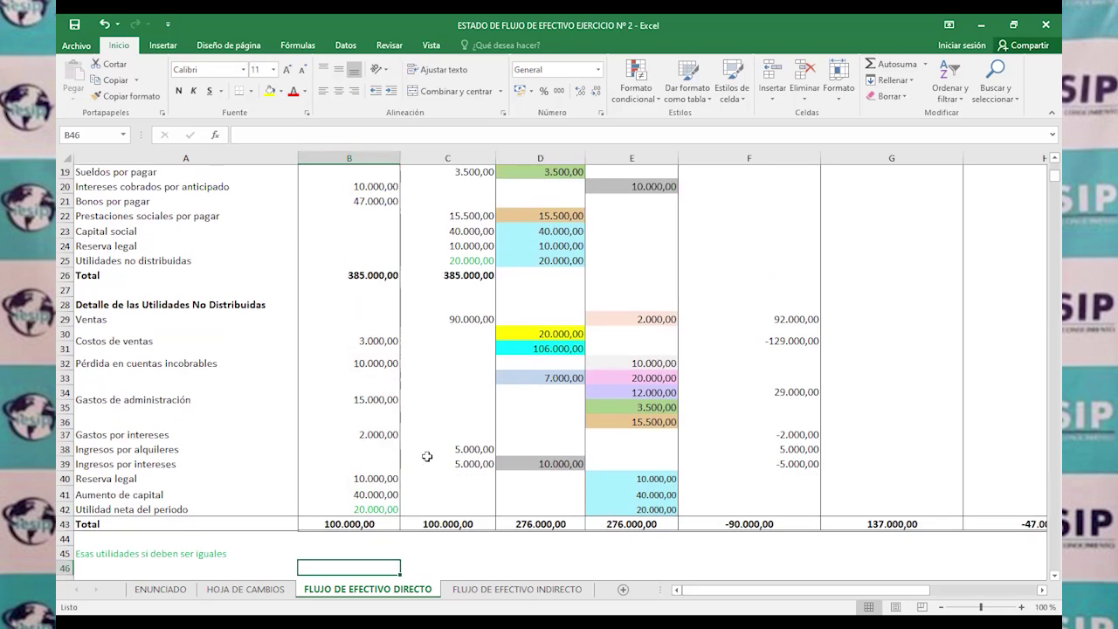
{"action": "left_click", "coordinate": [441, 524]}
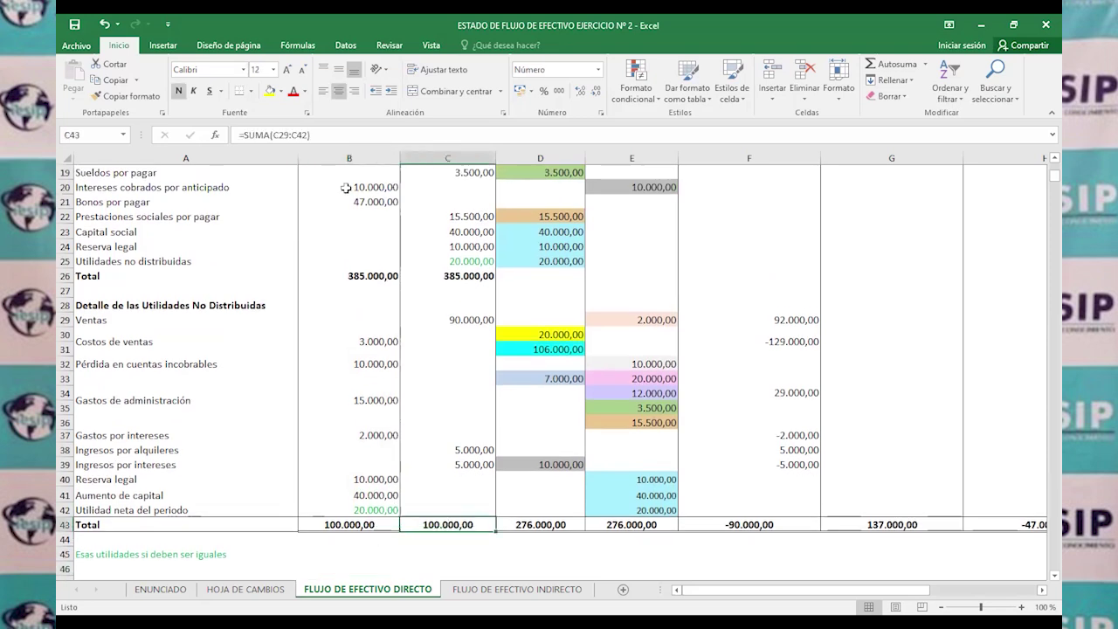
{"action": "left_click", "coordinate": [350, 135]}
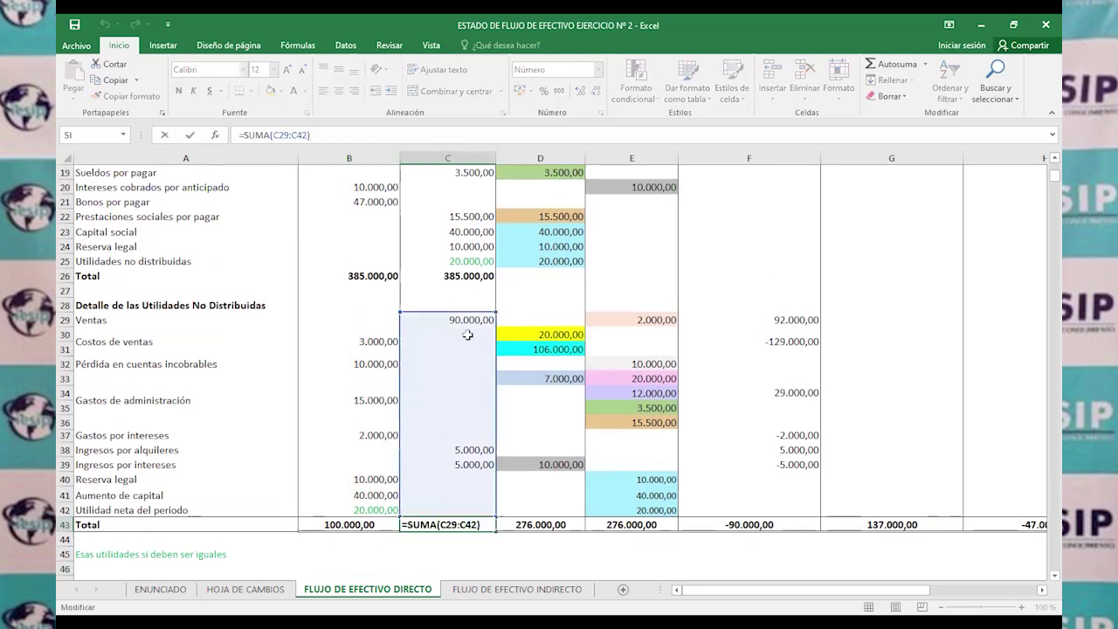
{"action": "left_click", "coordinate": [427, 561]}
{"action": "left_click", "coordinate": [430, 525]}
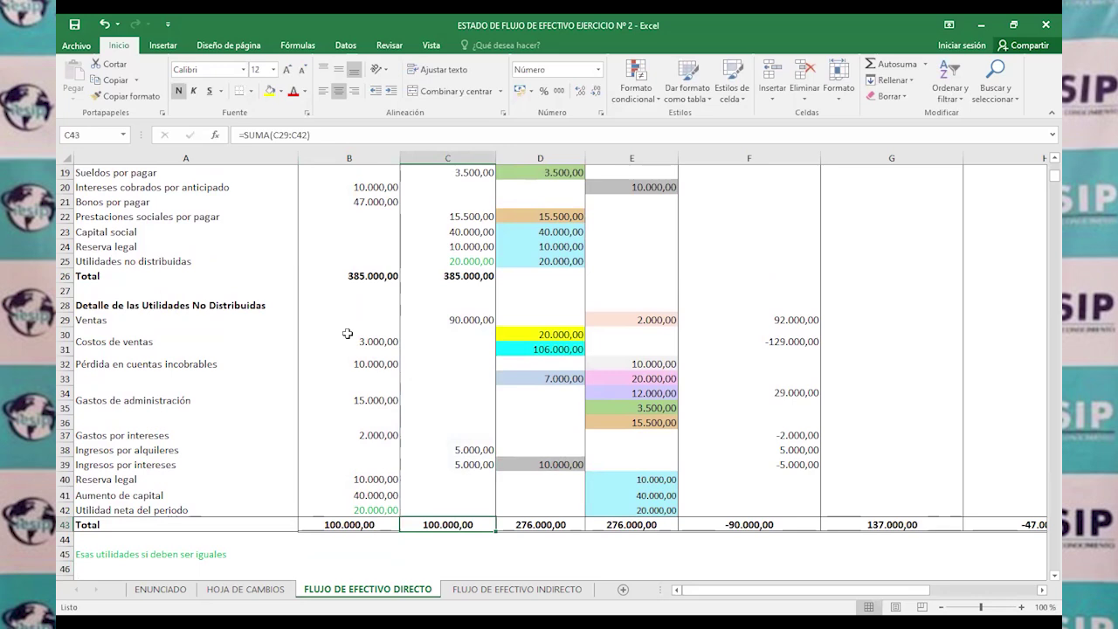
{"action": "left_click", "coordinate": [376, 509]}
{"action": "left_click", "coordinate": [348, 137]}
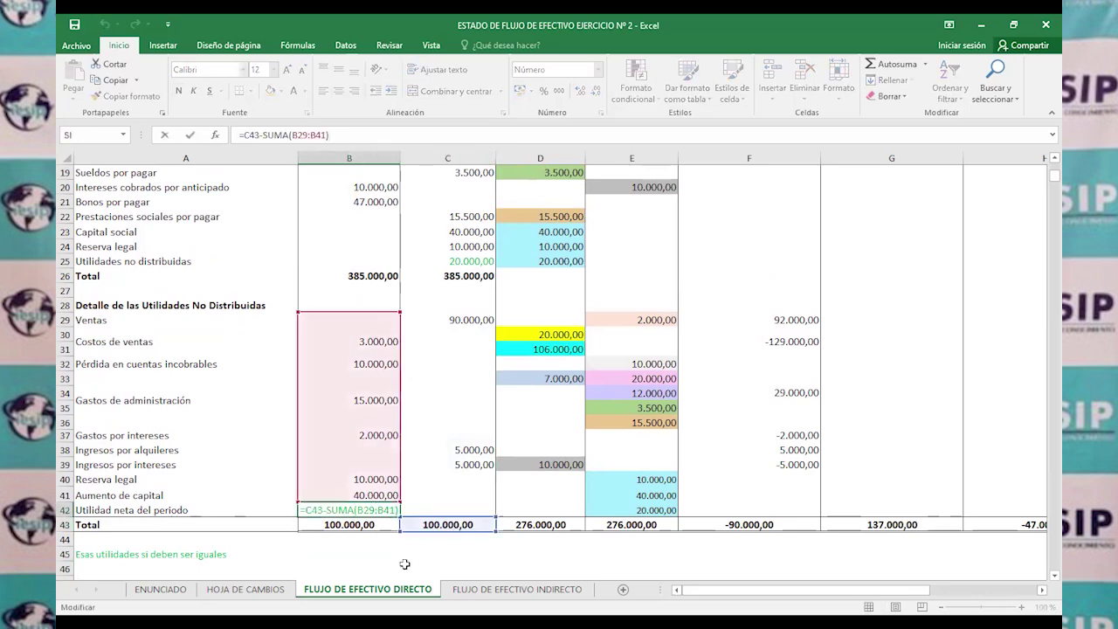
{"action": "left_click", "coordinate": [406, 565]}
Compare Utilidad neta del periodo on ENUNCIADO and FLUJO DE EFECTIVO DIRECTO with Utilidades no distribuidas on HOJA DE CAMBIOS.
{"action": "left_click", "coordinate": [161, 588]}
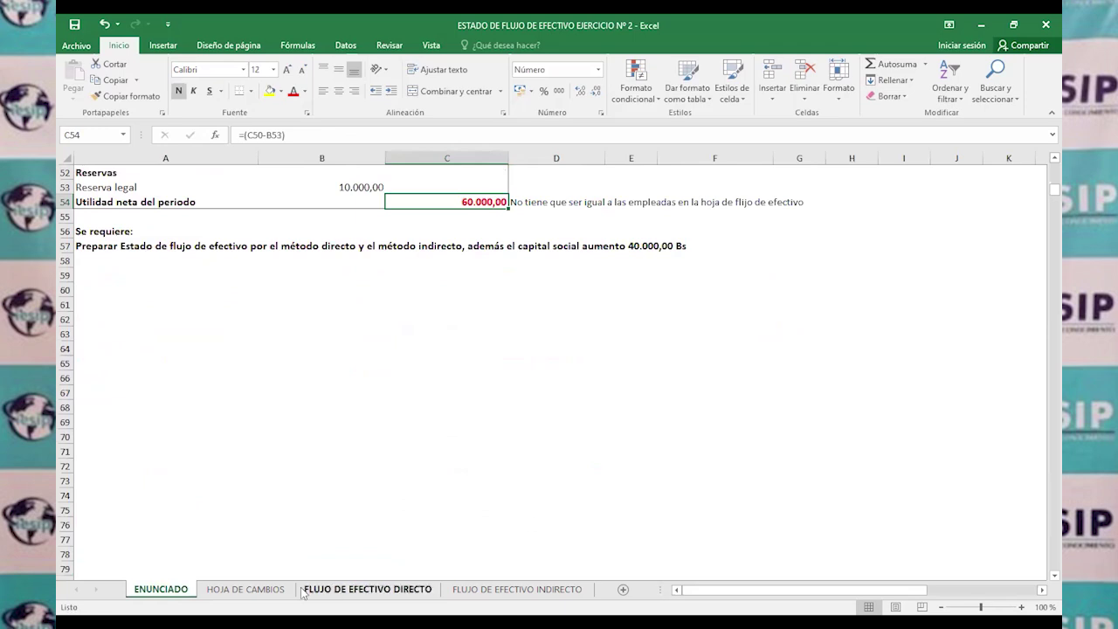
{"action": "left_click", "coordinate": [246, 589]}
{"action": "left_click", "coordinate": [161, 589]}
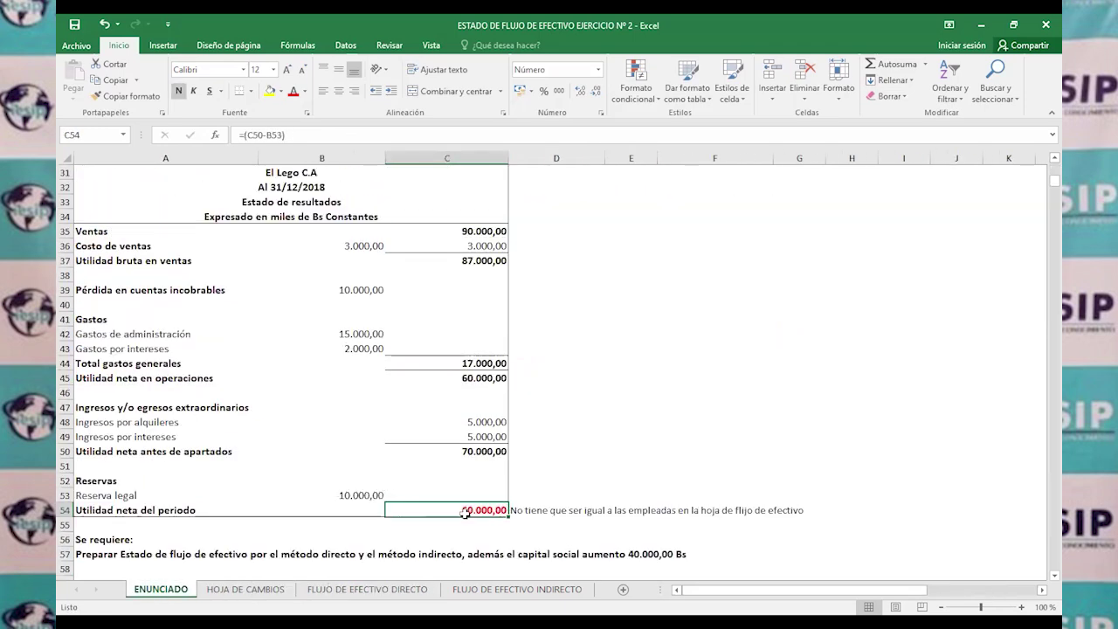
{"action": "left_click", "coordinate": [350, 590]}
{"action": "left_click", "coordinate": [358, 513]}
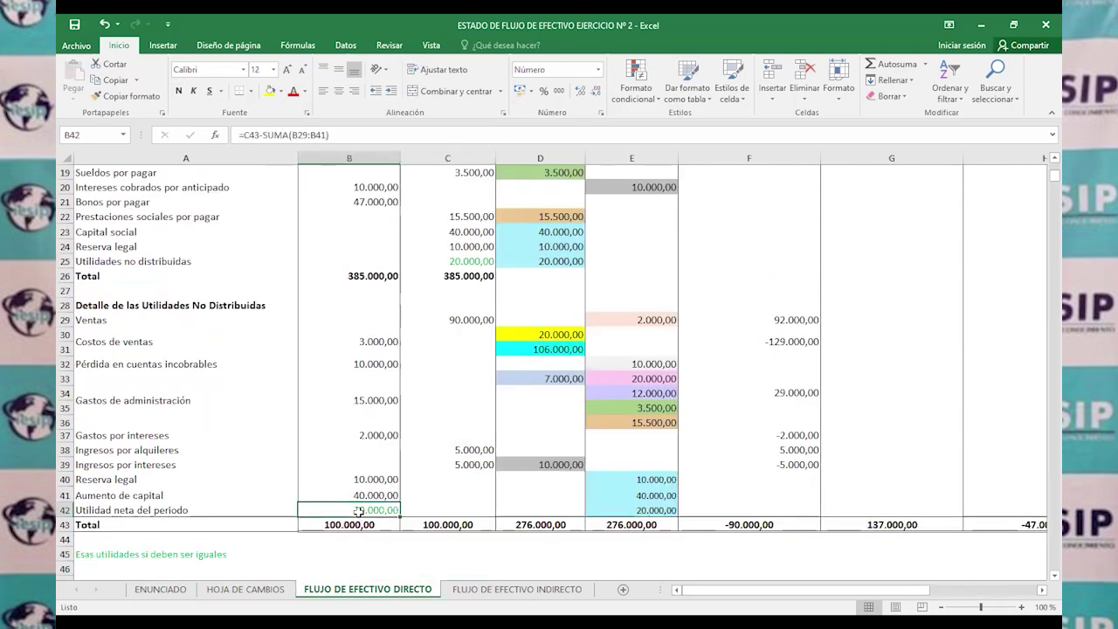
{"action": "left_click", "coordinate": [254, 589]}
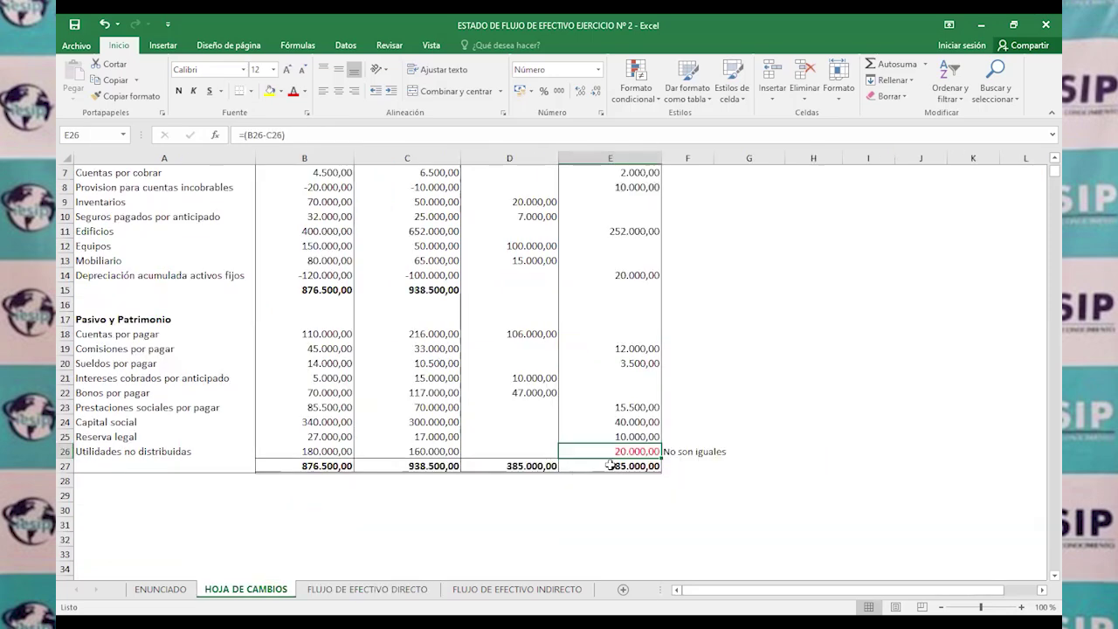
{"action": "left_click", "coordinate": [356, 590]}
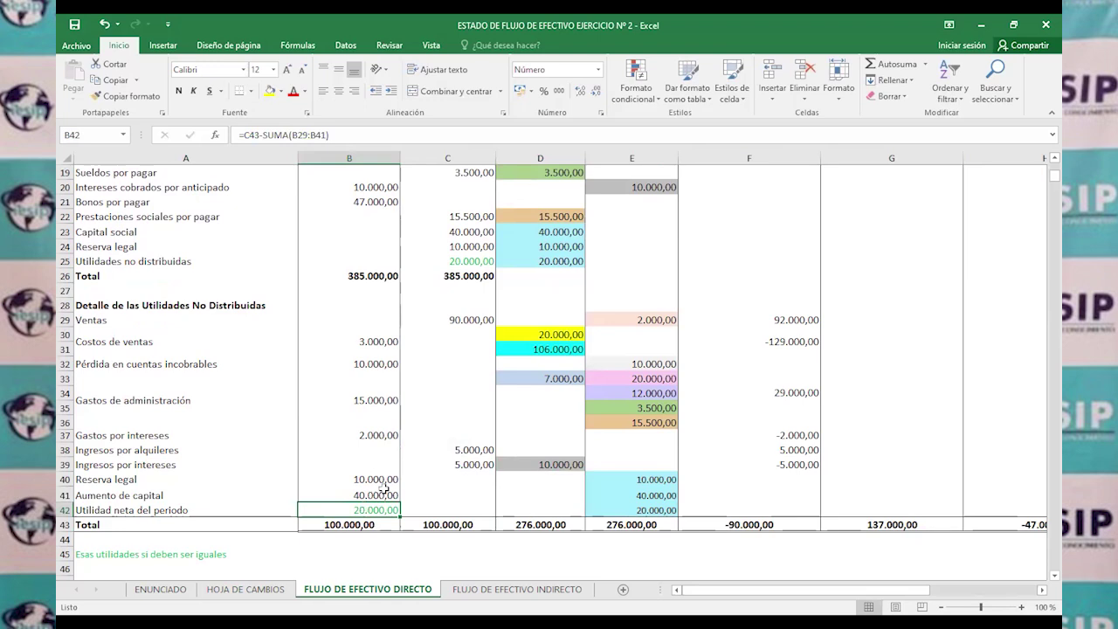
Review Aumento de capital and Utilidad neta del periodo against the Debe and Haber totals, including the Haber sum range.
{"action": "left_click", "coordinate": [389, 492]}
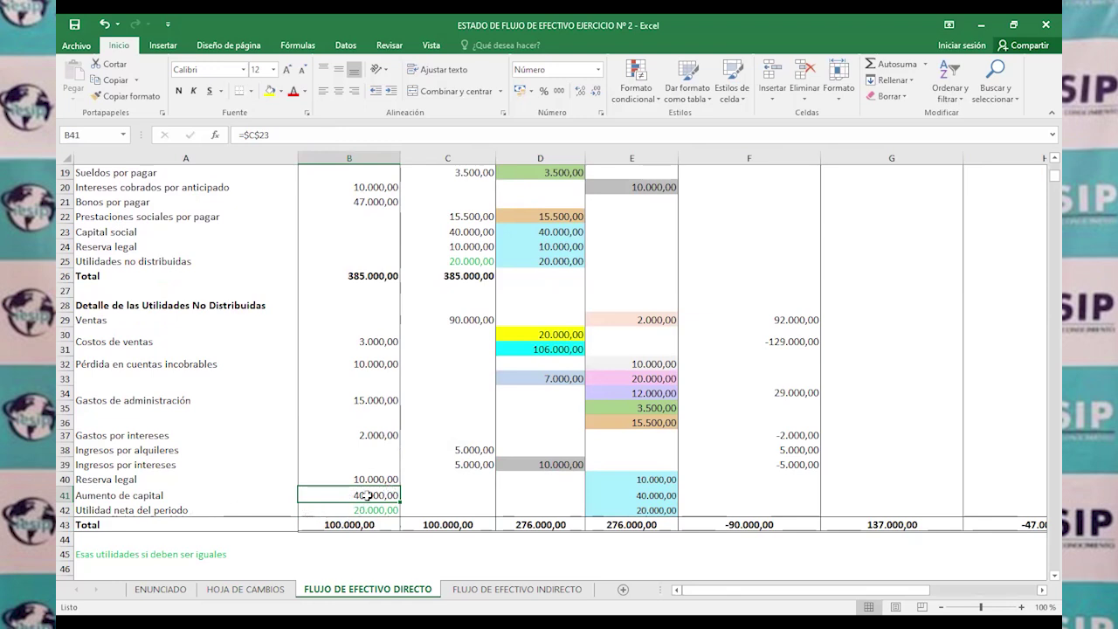
{"action": "left_click", "coordinate": [367, 513]}
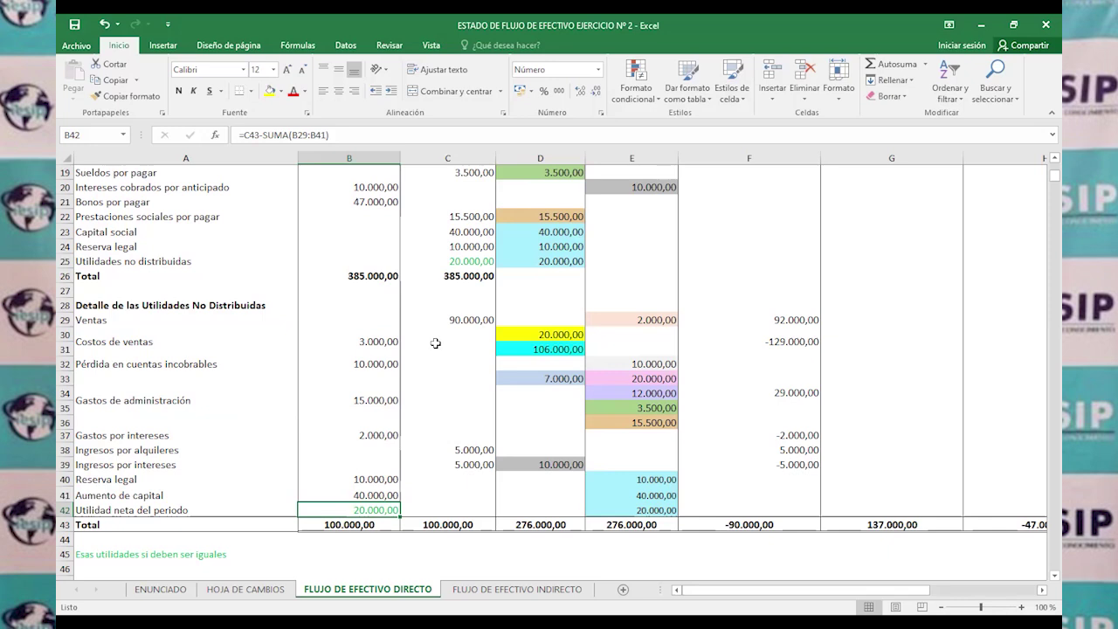
{"action": "left_click", "coordinate": [367, 529]}
{"action": "left_click", "coordinate": [453, 524]}
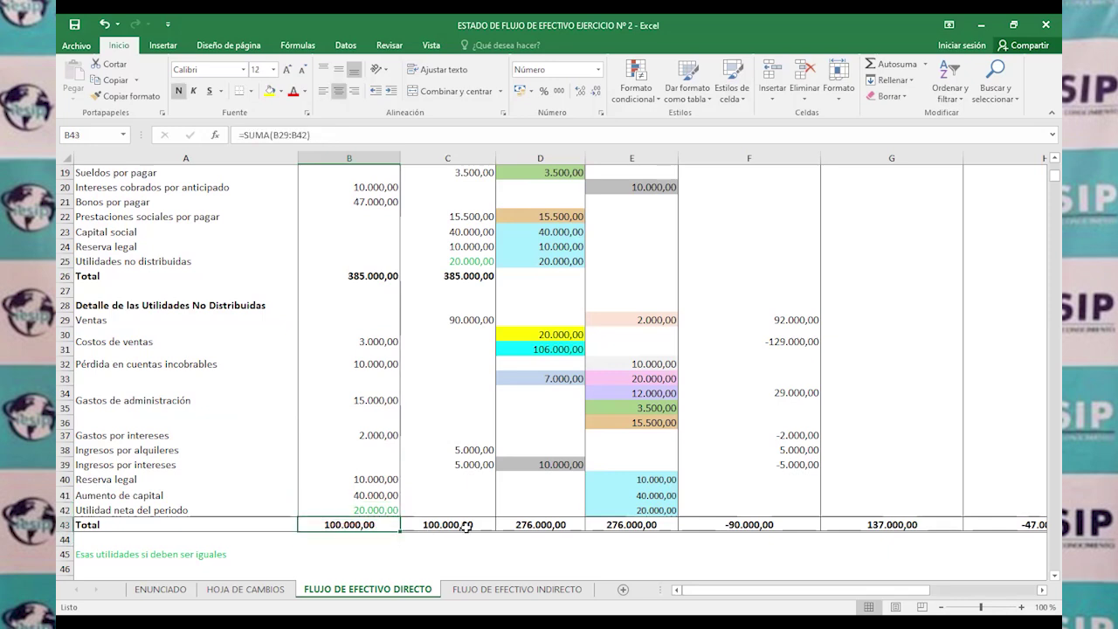
{"action": "left_click", "coordinate": [335, 133]}
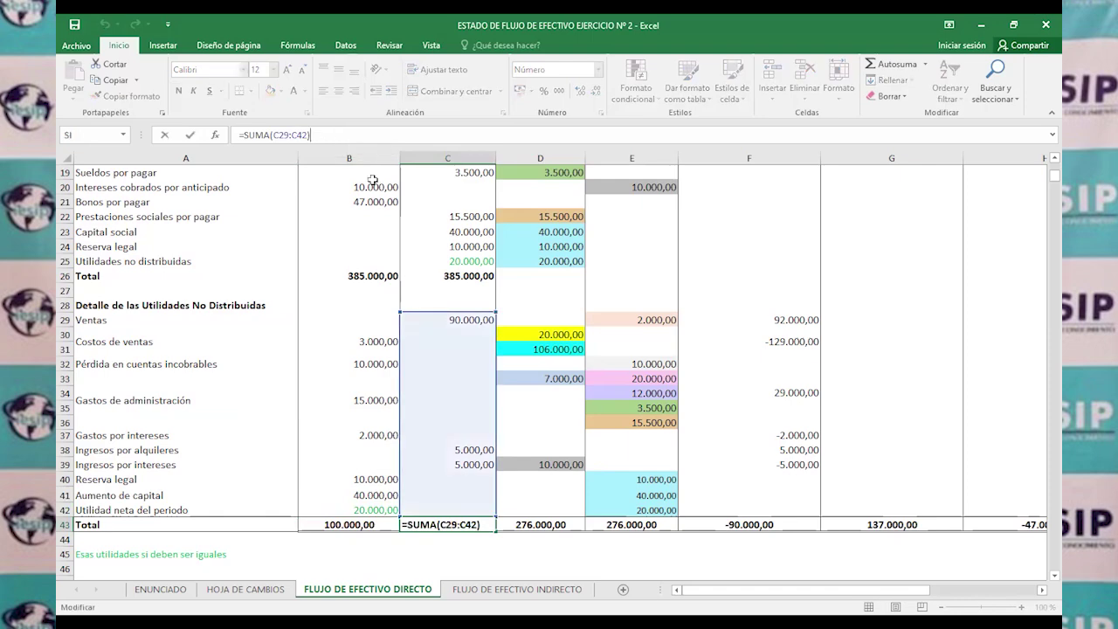
{"action": "left_click", "coordinate": [378, 272]}
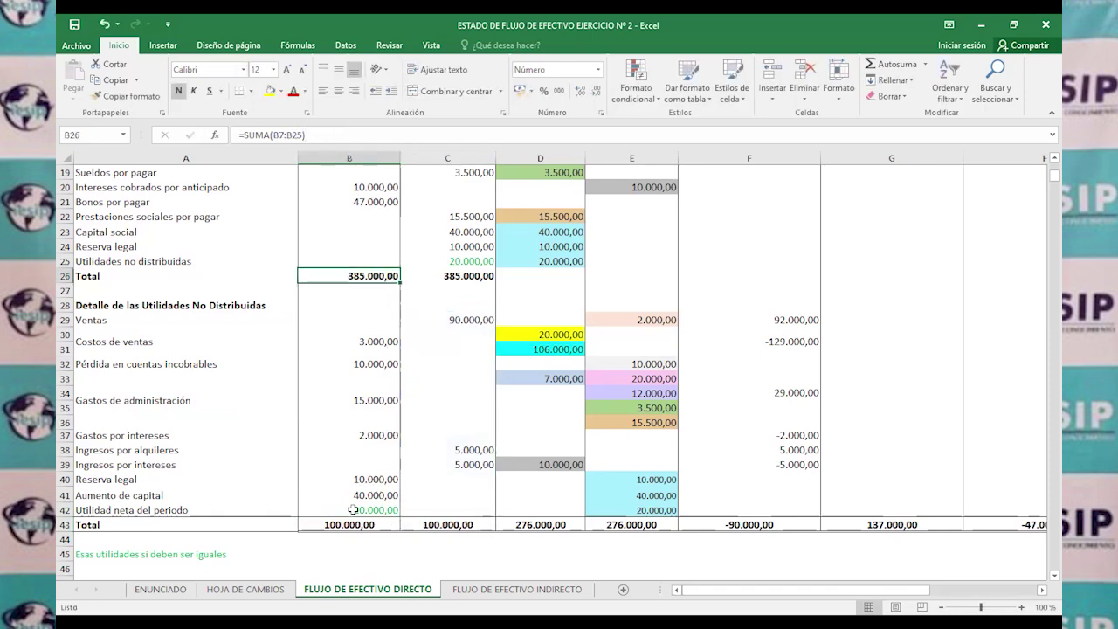
Trace the Efectivo row from its net change in Debe to its entry under Actividades en operación.
{"action": "scroll", "coordinate": [485, 485], "scroll_direction": "up", "scroll_amount": 6}
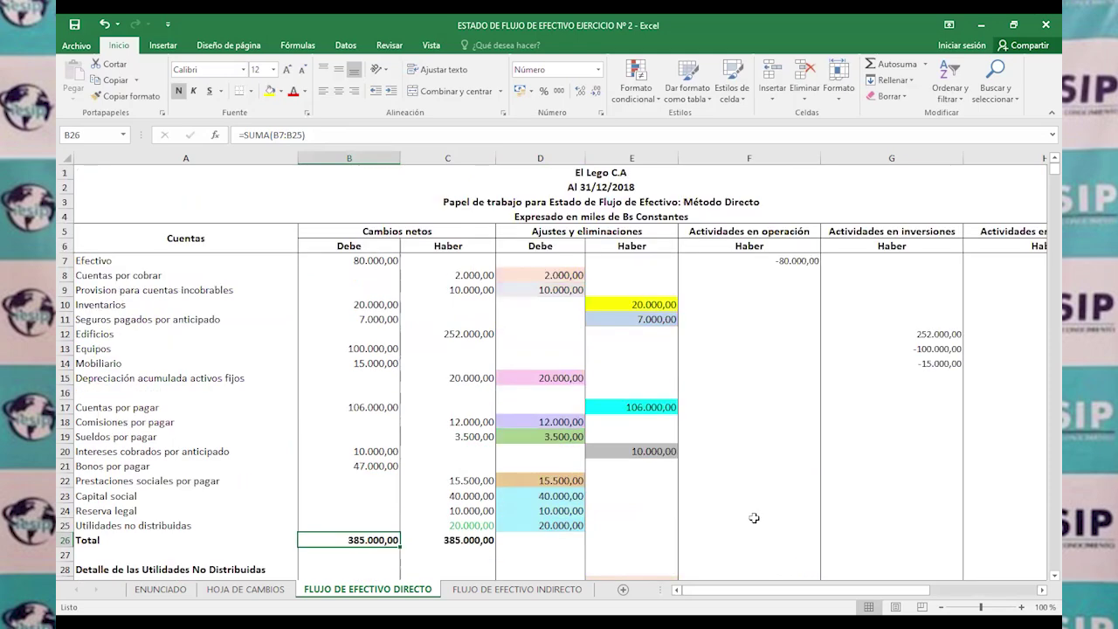
{"action": "mouse_move", "coordinate": [782, 596]}
{"action": "left_mouse_down"}
{"action": "mouse_move", "coordinate": [794, 596]}
{"action": "mouse_move", "coordinate": [760, 597]}
{"action": "left_mouse_up"}
{"action": "left_click_drag", "start_coordinate": [99, 275], "coordinate": [313, 259]}
{"action": "left_click", "coordinate": [313, 259]}
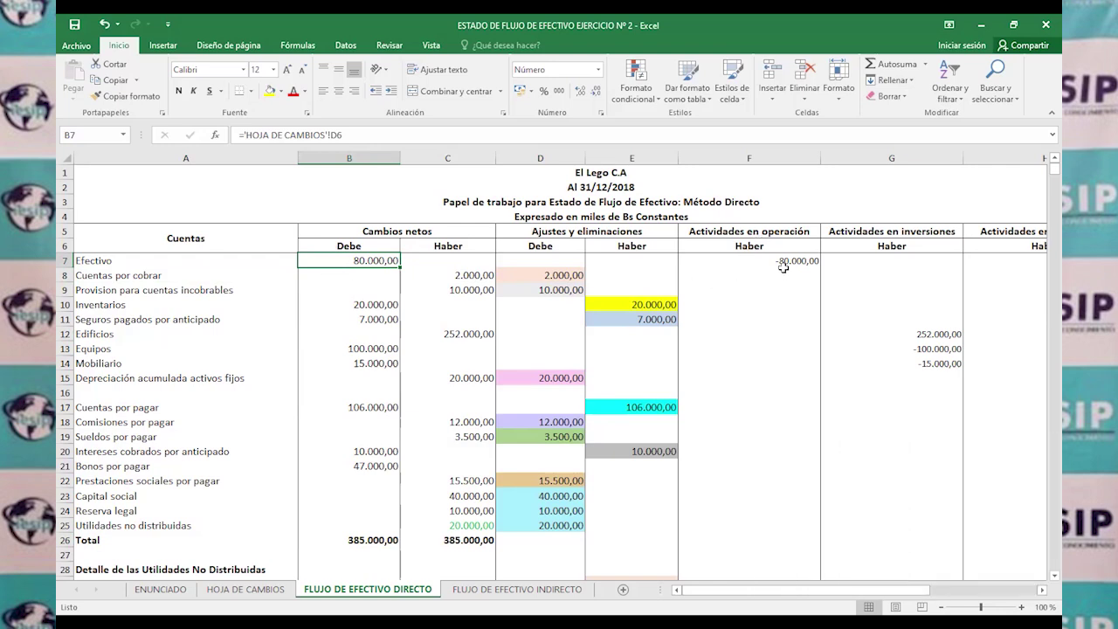
{"action": "left_click", "coordinate": [781, 273]}
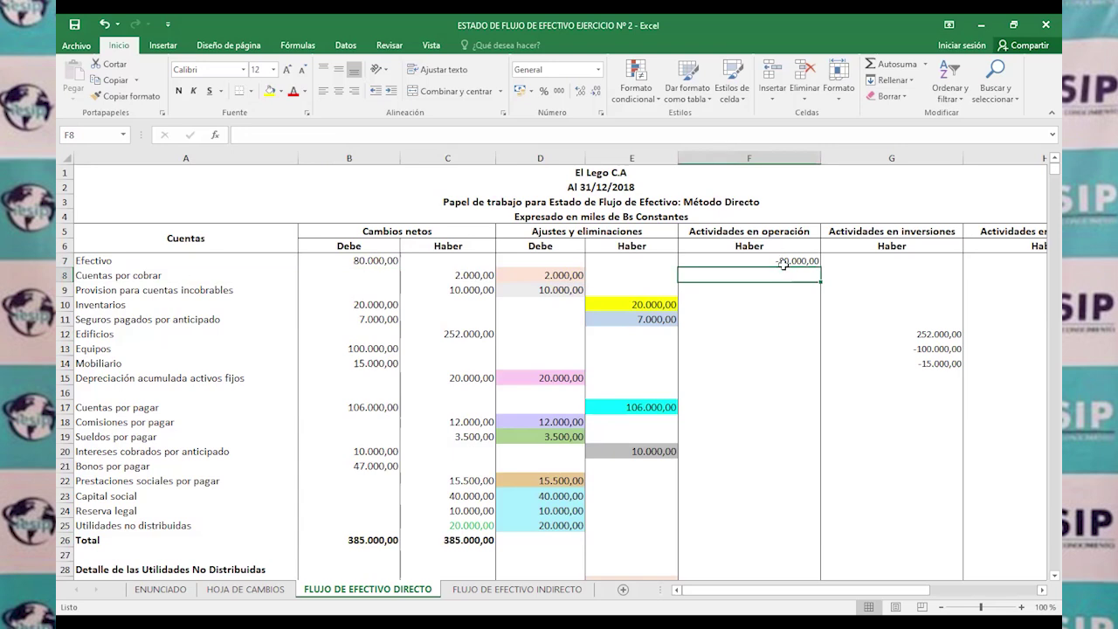
{"action": "left_click", "coordinate": [753, 261]}
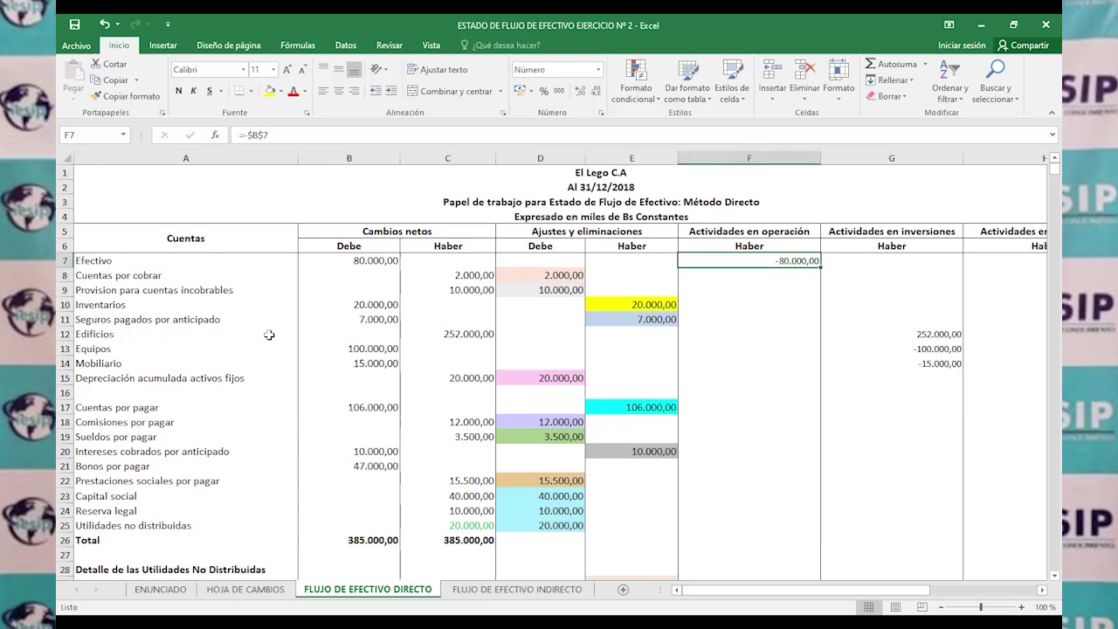
Examine the Cuentas por cobrar net change and its matching Debe entry under Ajustes y eliminaciones.
{"action": "left_click", "coordinate": [117, 277]}
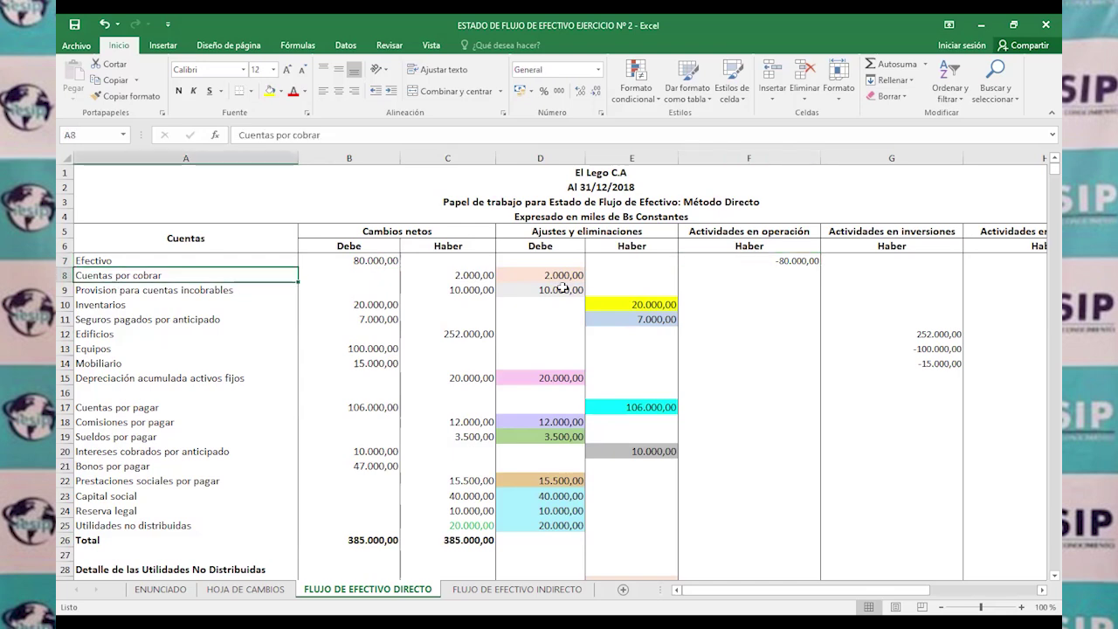
{"action": "left_click", "coordinate": [485, 276]}
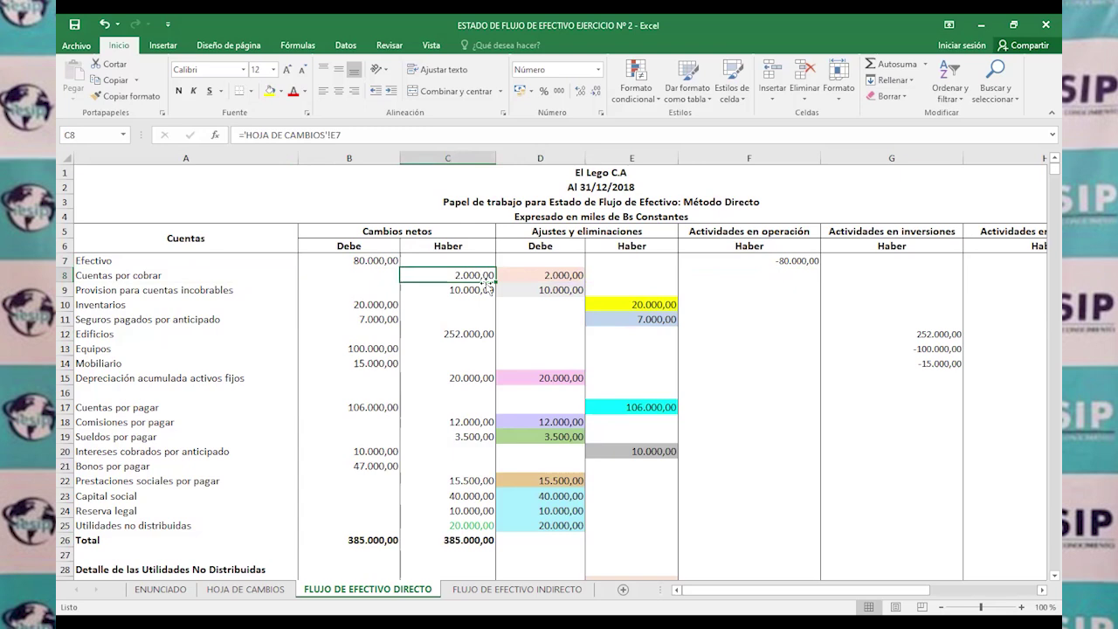
{"action": "left_click", "coordinate": [580, 274]}
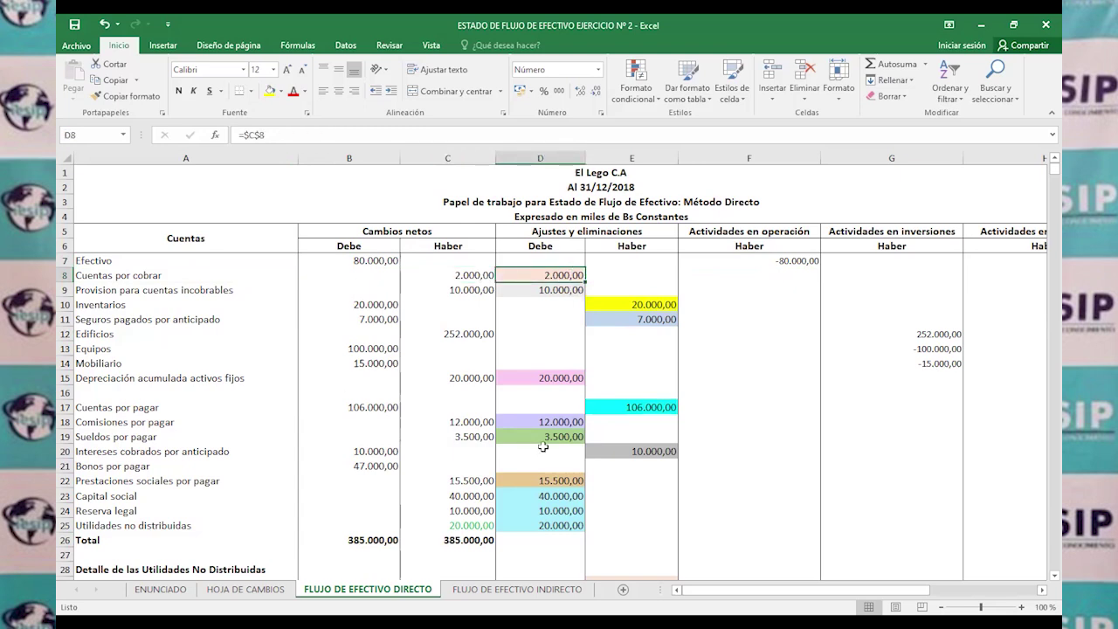
Follow the Cuentas por cobrar adjustment to the Ventas row and inspect how its operating activities amount is calculated.
{"action": "scroll", "coordinate": [564, 358], "scroll_direction": "down", "scroll_amount": 4}
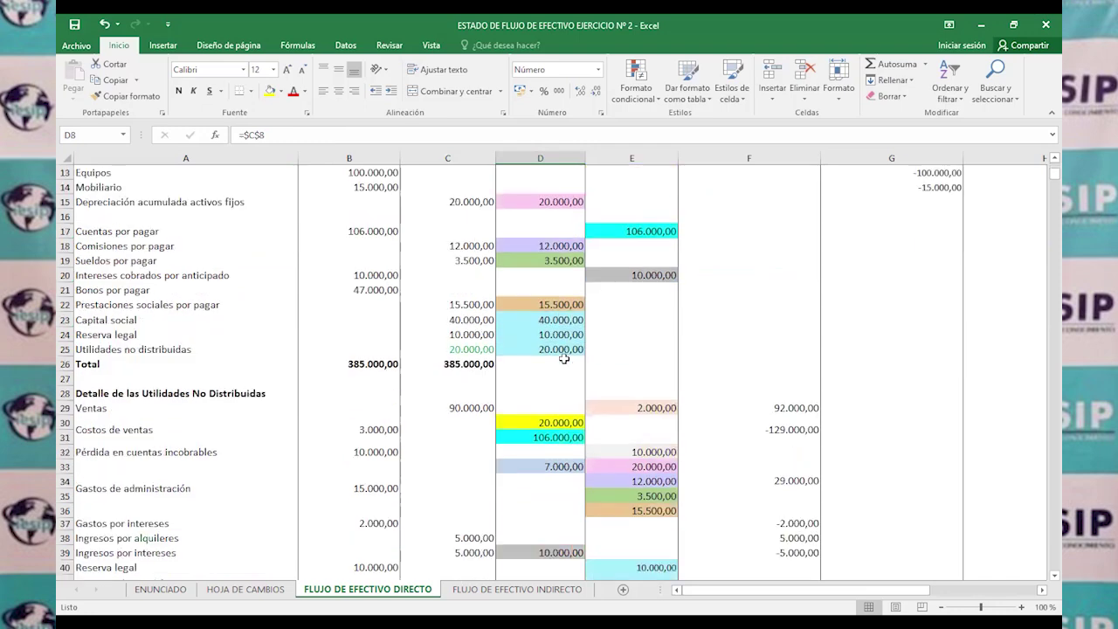
{"action": "scroll", "coordinate": [558, 373], "scroll_direction": "down", "scroll_amount": 2}
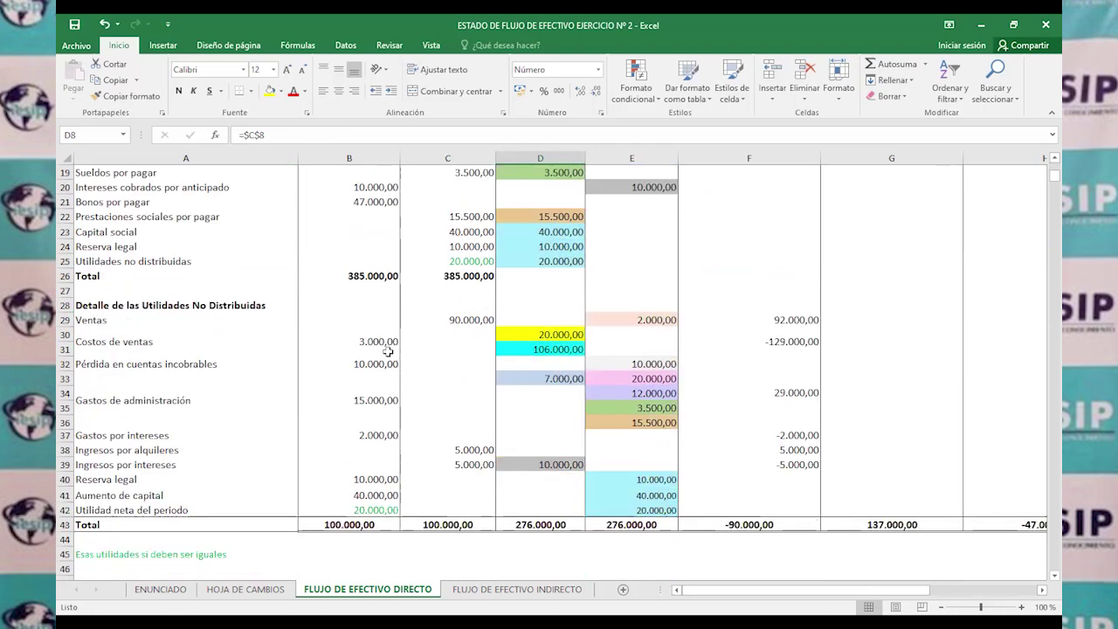
{"action": "left_click", "coordinate": [620, 320]}
{"action": "left_click", "coordinate": [91, 323]}
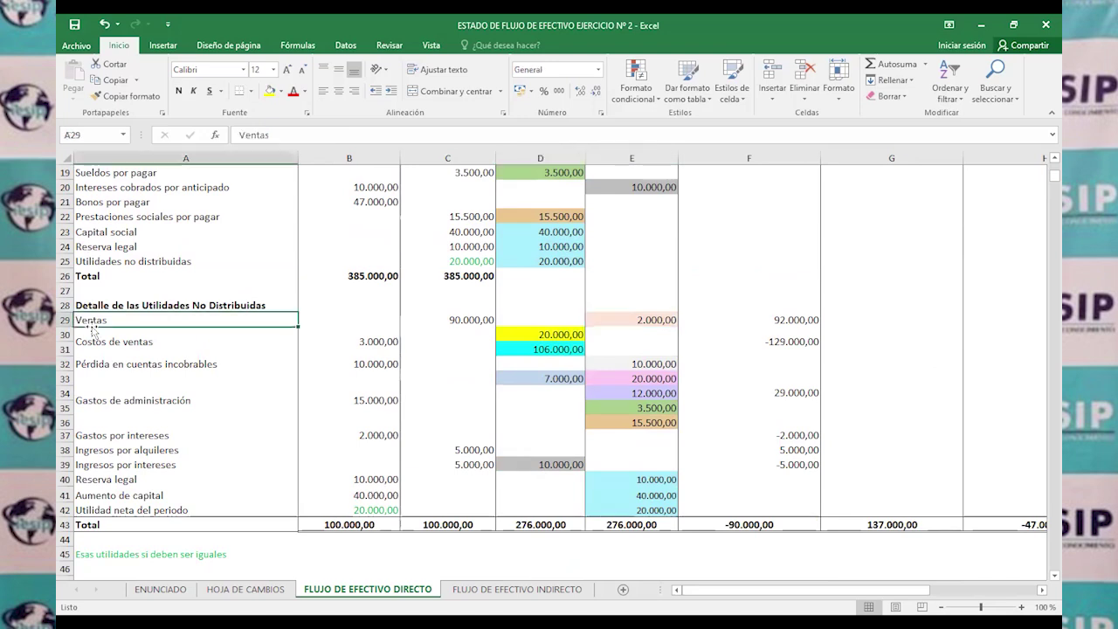
{"action": "left_click", "coordinate": [447, 322]}
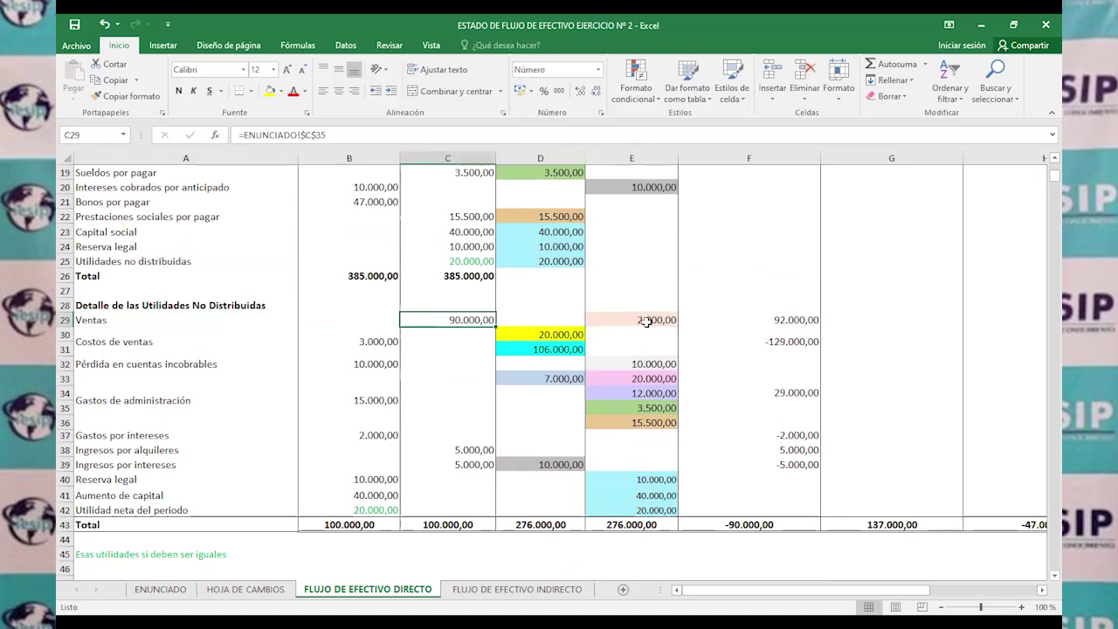
{"action": "left_click", "coordinate": [646, 321]}
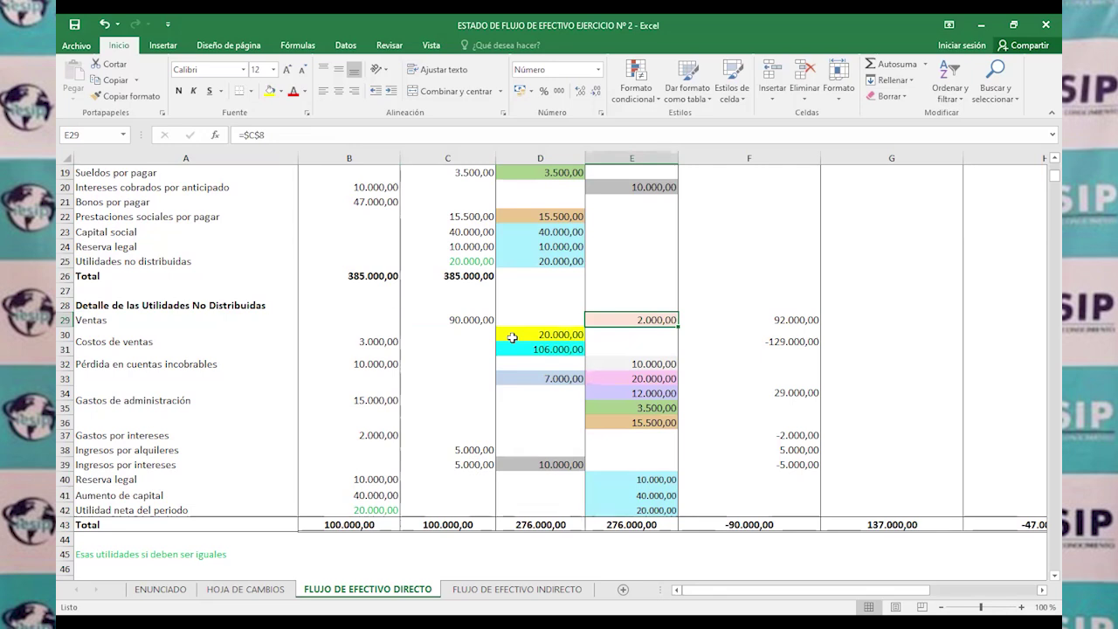
{"action": "left_click", "coordinate": [469, 319]}
{"action": "left_click", "coordinate": [797, 320]}
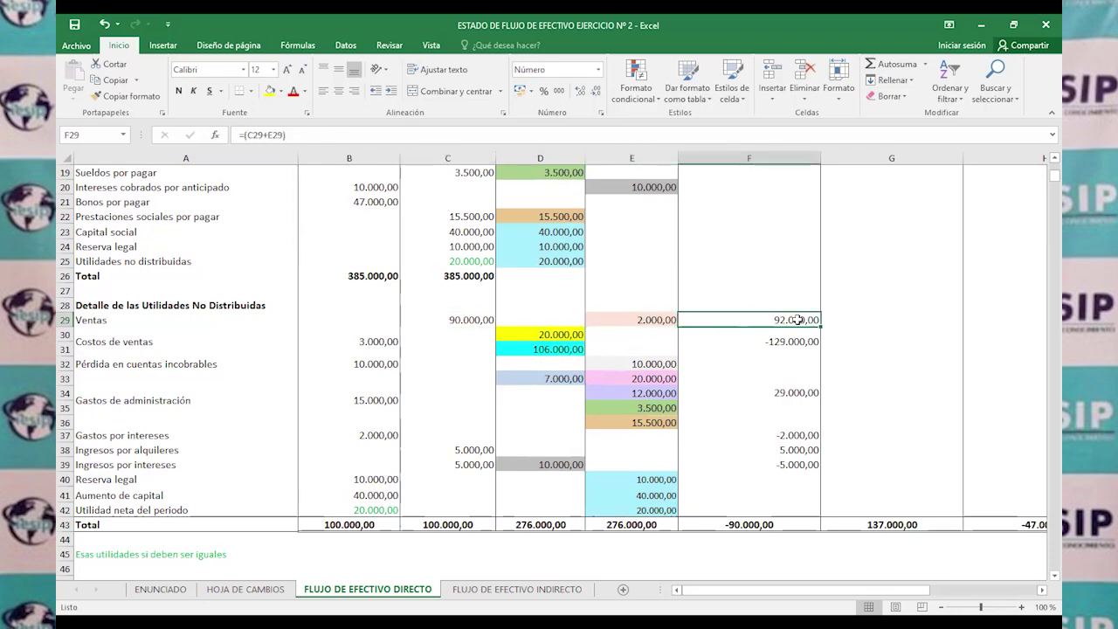
Examine the Provision para cuentas incobrables net change in Haber and its matching Debe entry under Ajustes y eliminaciones.
{"action": "scroll", "coordinate": [722, 457], "scroll_direction": "up", "scroll_amount": 6}
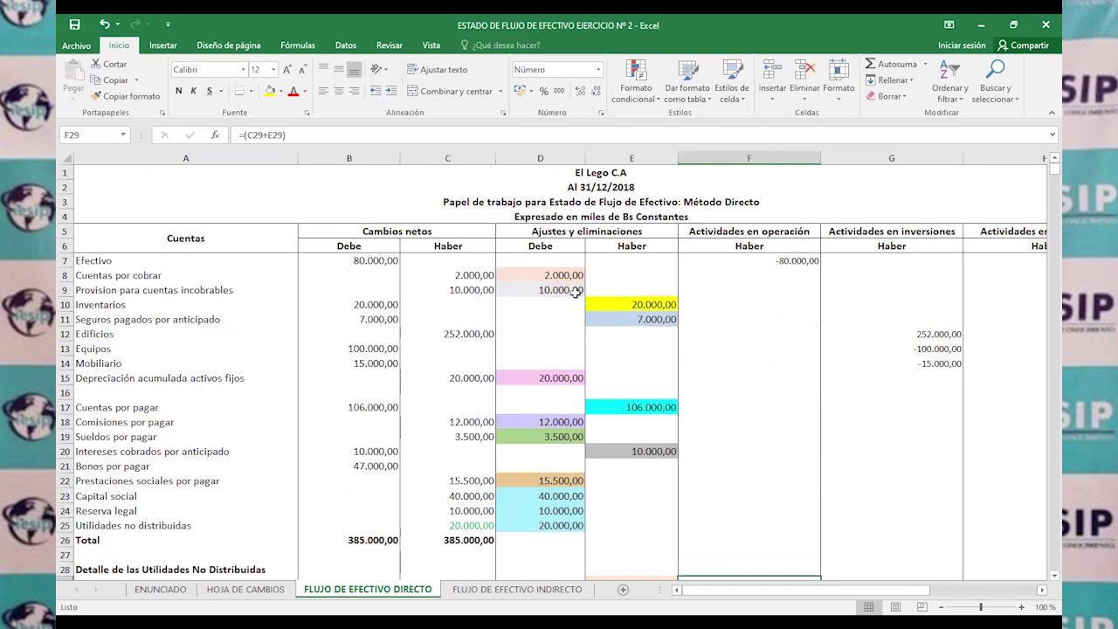
{"action": "left_click", "coordinate": [577, 291]}
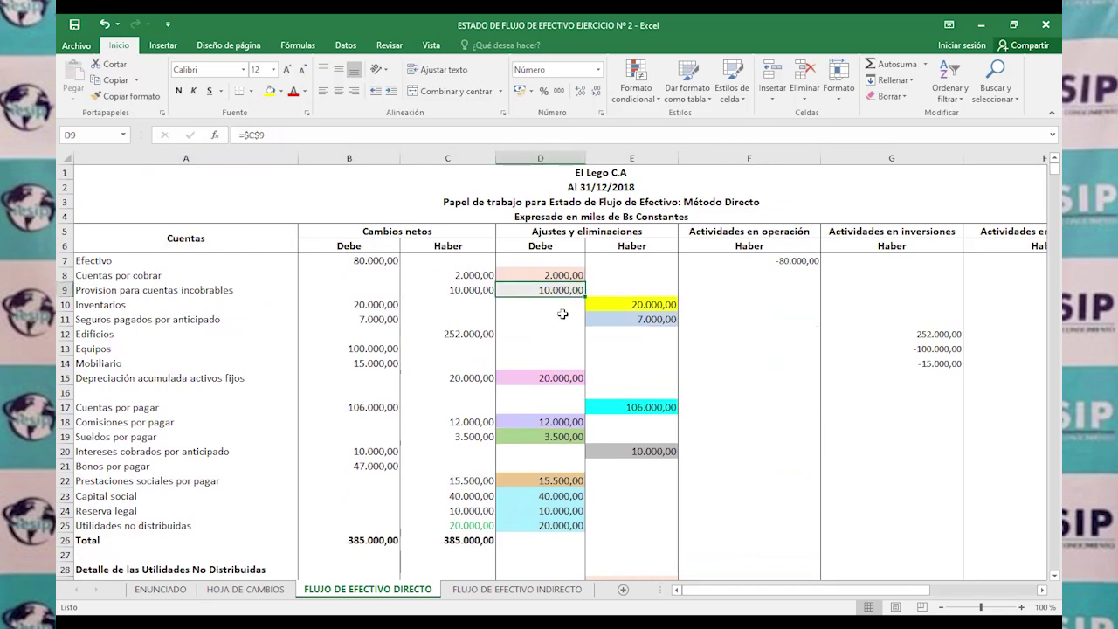
{"action": "left_click", "coordinate": [454, 289]}
{"action": "key", "text": "Right"}
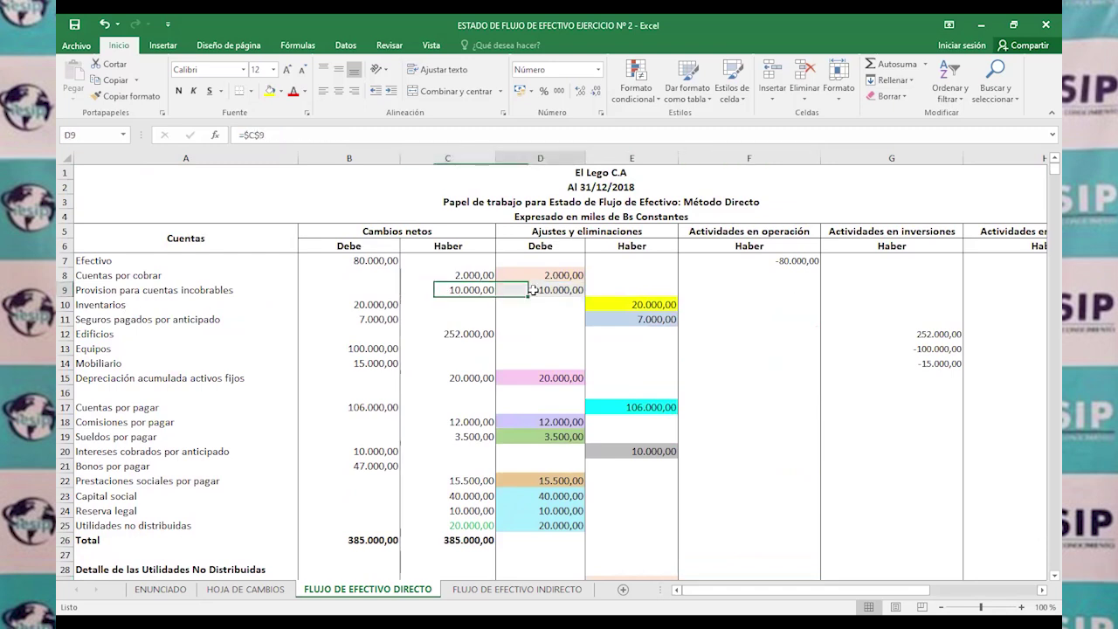
Compare the Cuentas por cobrar net change and its operating activities cell with the Provision para cuentas incobrables adjustment.
{"action": "left_click", "coordinate": [479, 275]}
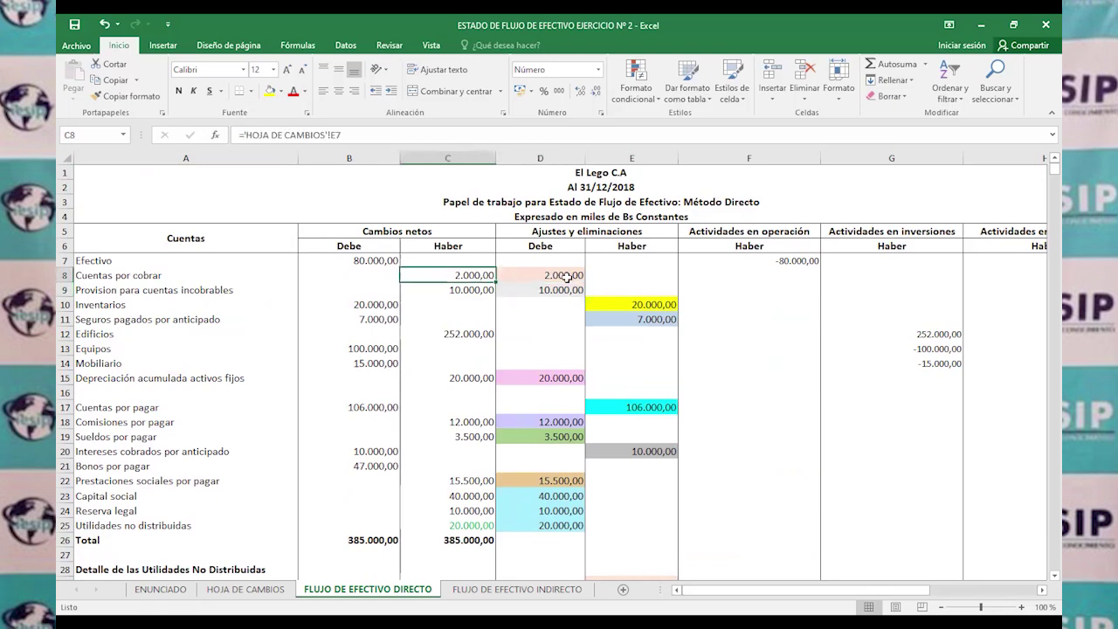
{"action": "left_click", "coordinate": [744, 275]}
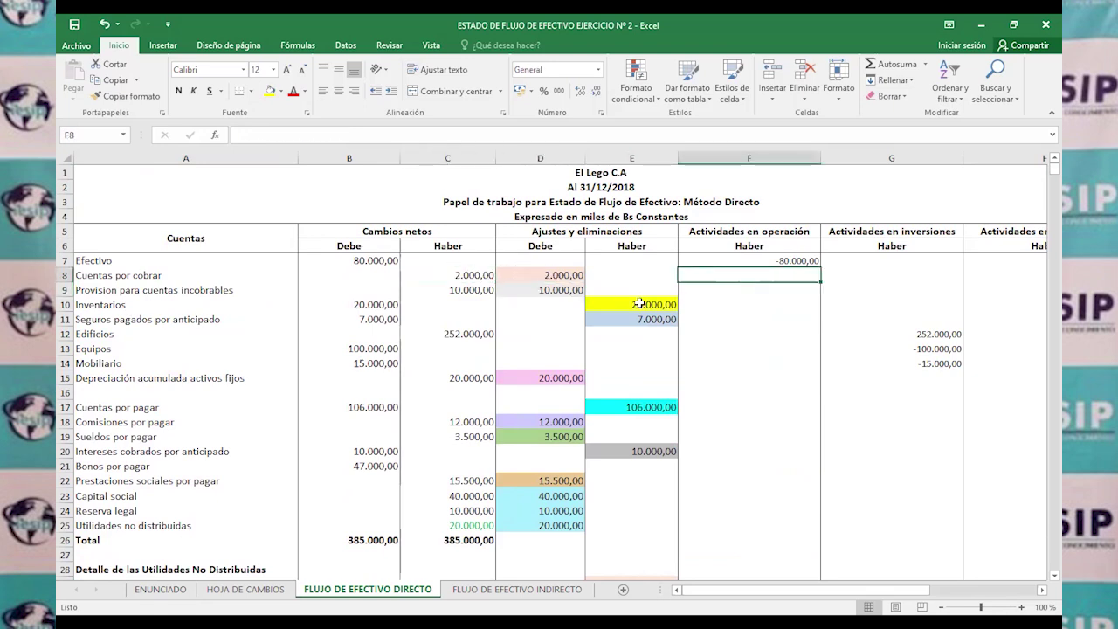
{"action": "left_click", "coordinate": [555, 288]}
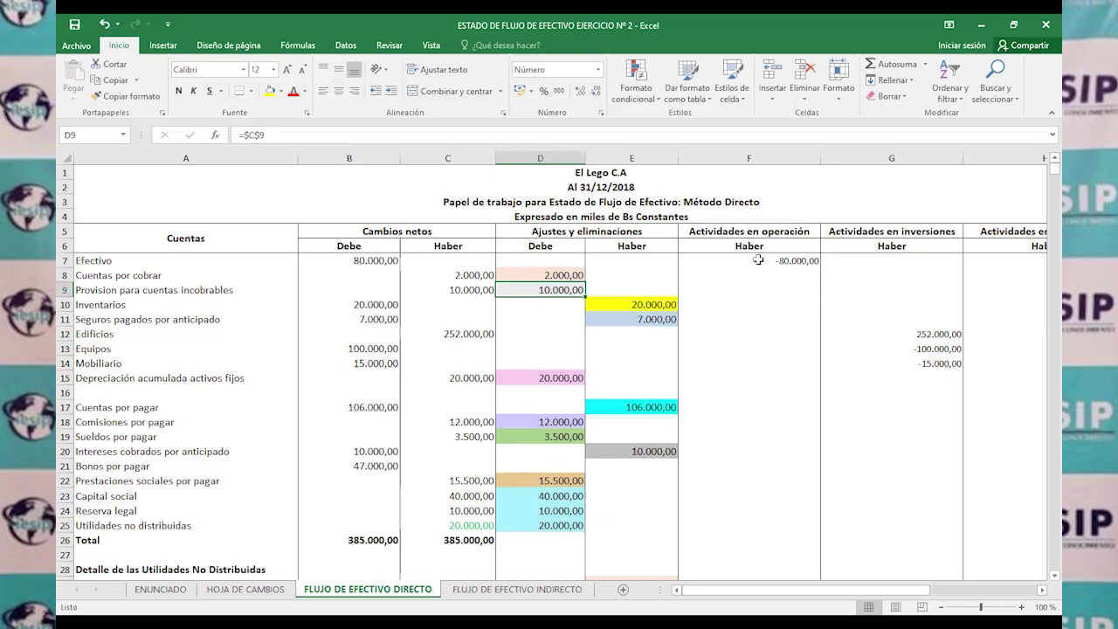
{"action": "scroll", "coordinate": [573, 385], "scroll_direction": "down", "scroll_amount": 3}
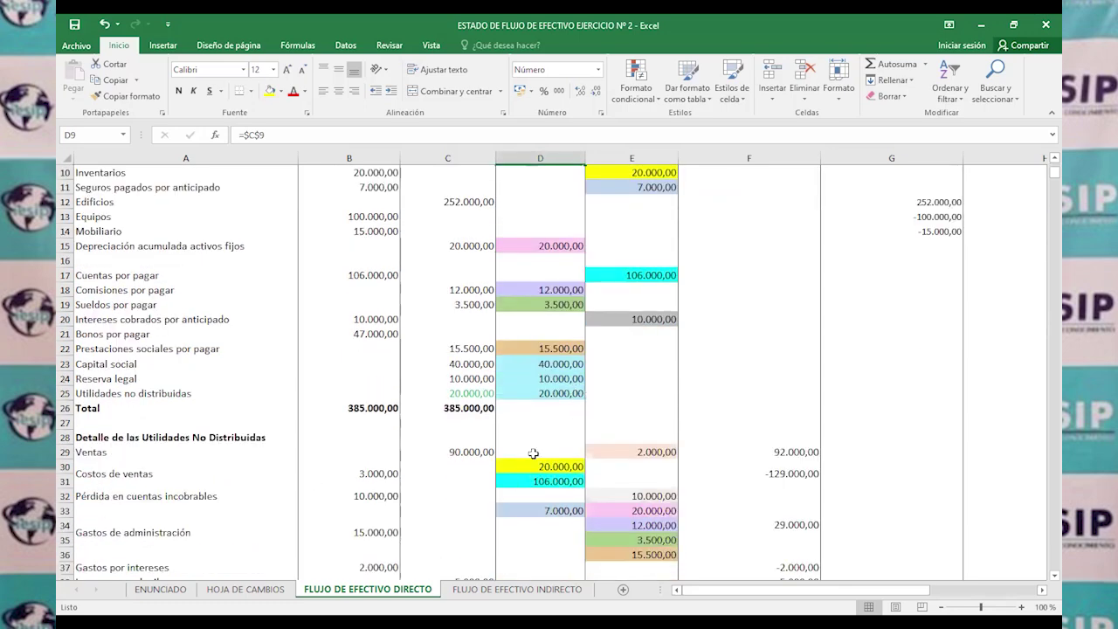
{"action": "scroll", "coordinate": [545, 463], "scroll_direction": "up", "scroll_amount": 3}
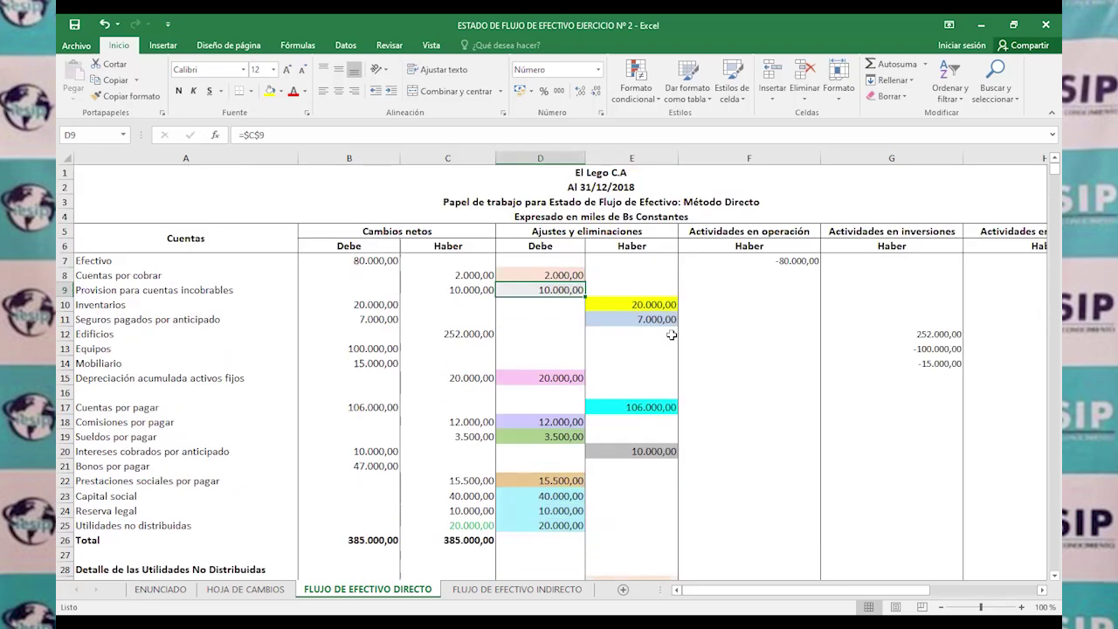
Review the Efectivo row's adjustment and operating activities cells alongside the operating amounts in the retained earnings detail.
{"action": "left_click", "coordinate": [558, 260]}
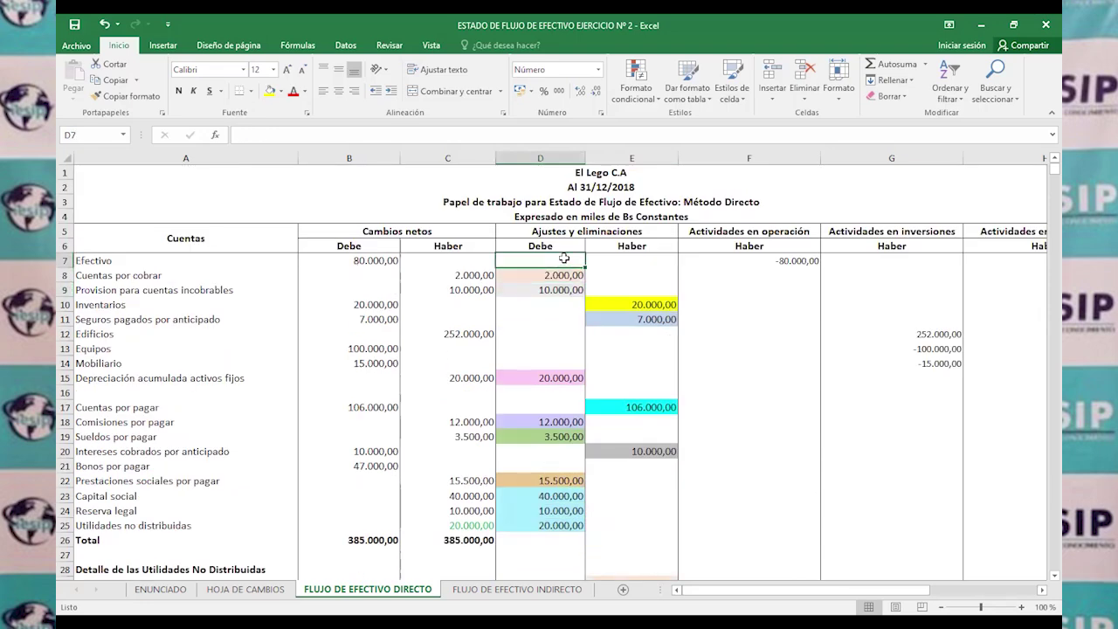
{"action": "left_click", "coordinate": [772, 263]}
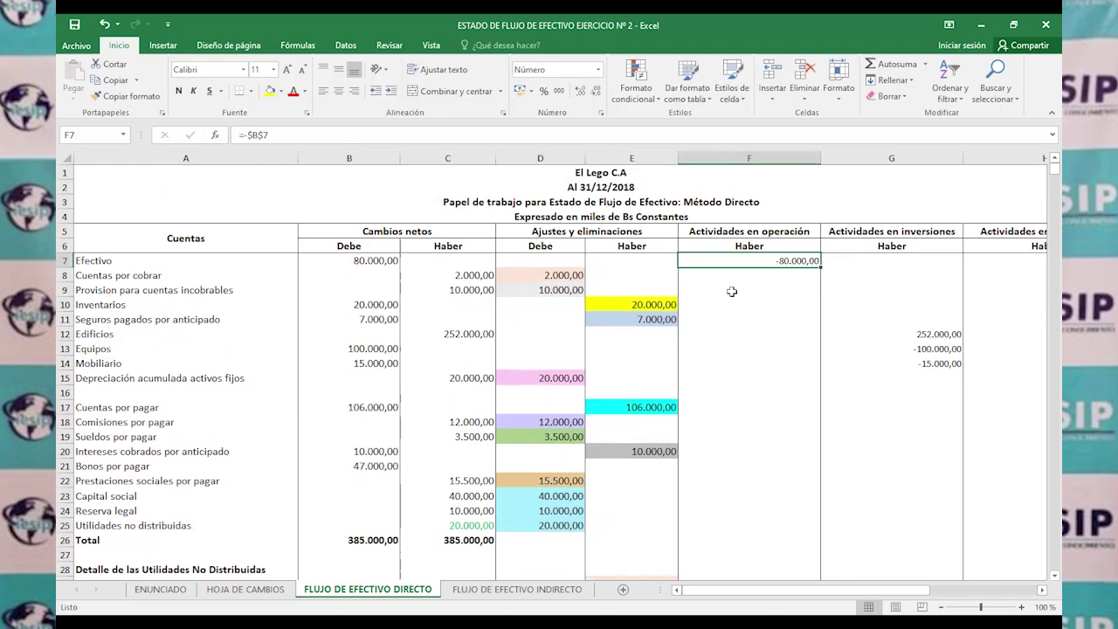
{"action": "scroll", "coordinate": [665, 358], "scroll_direction": "down", "scroll_amount": 4}
{"action": "scroll", "coordinate": [611, 416], "scroll_direction": "down", "scroll_amount": 3}
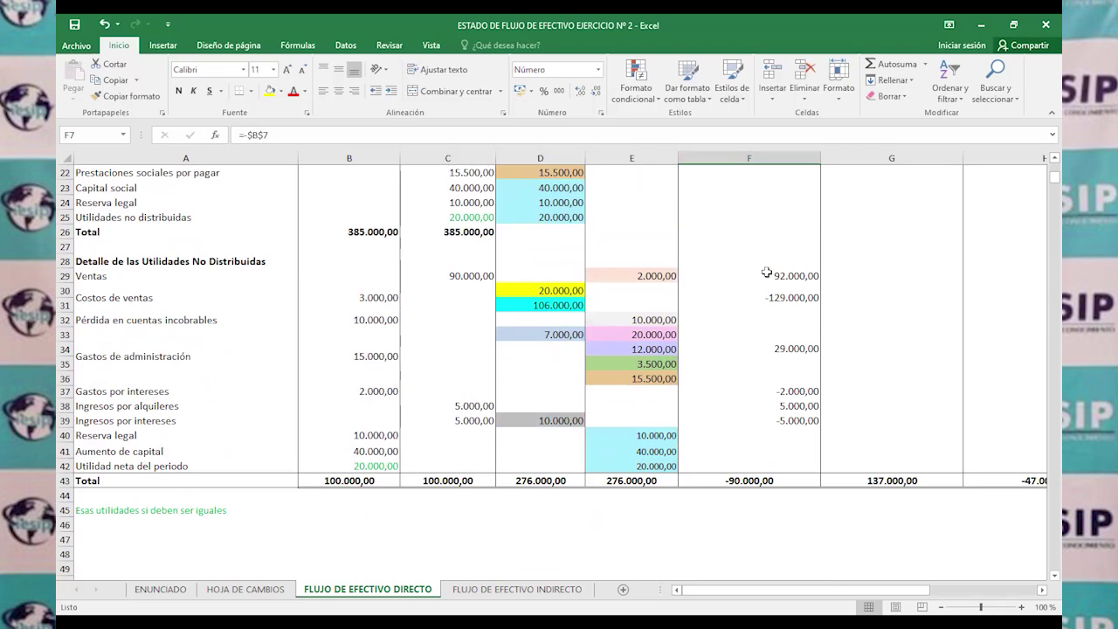
{"action": "scroll", "coordinate": [511, 404], "scroll_direction": "up", "scroll_amount": 6}
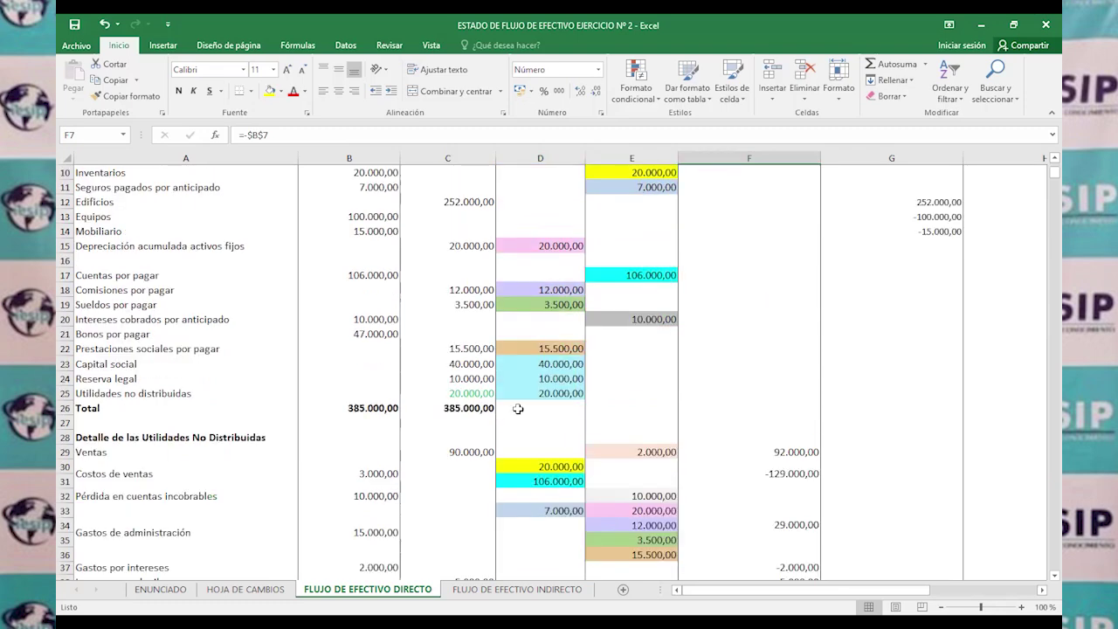
Trace the Provision para cuentas incobrables adjustment to Pérdida en cuentas incobrables and inspect that row's Debe, Haber and operating activities cells.
{"action": "left_click", "coordinate": [556, 244]}
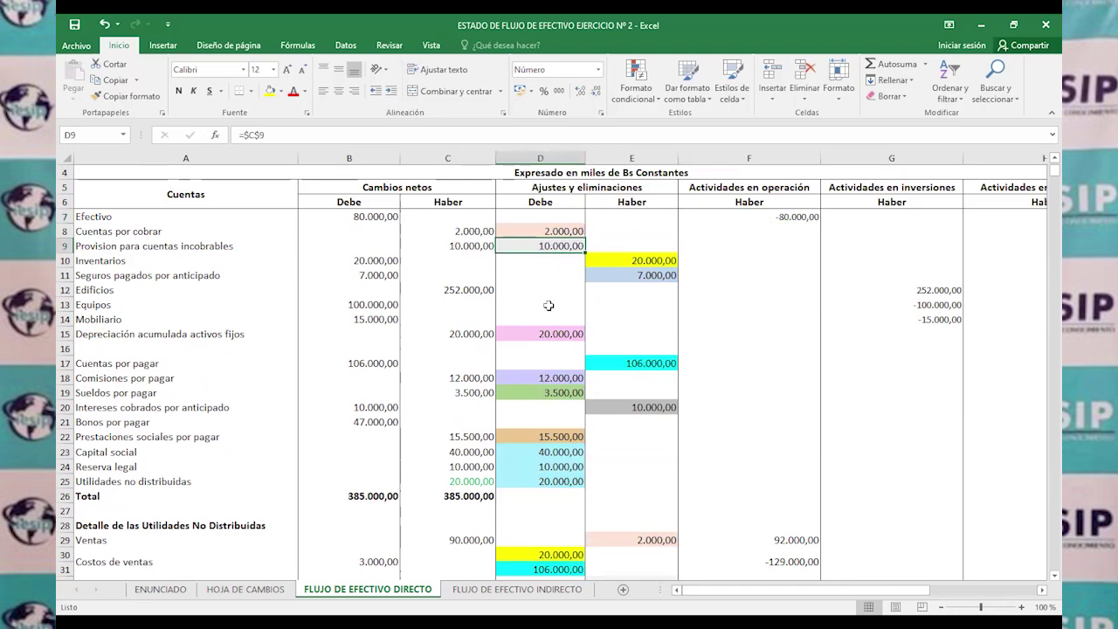
{"action": "scroll", "coordinate": [525, 312], "scroll_direction": "down", "scroll_amount": 5}
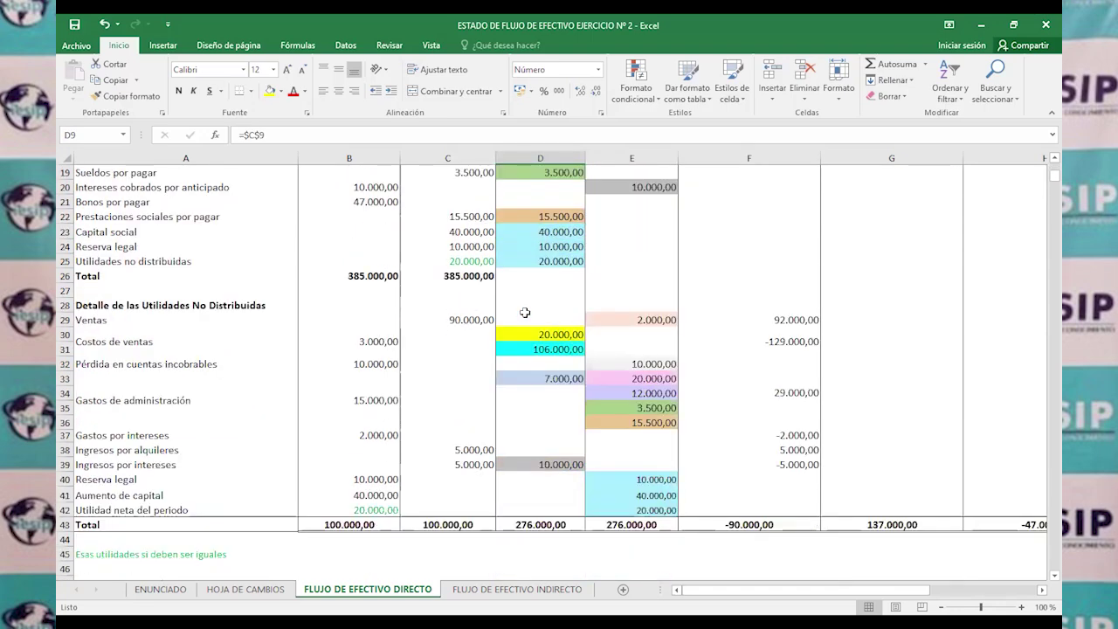
{"action": "scroll", "coordinate": [525, 312], "scroll_direction": "up", "scroll_amount": 4}
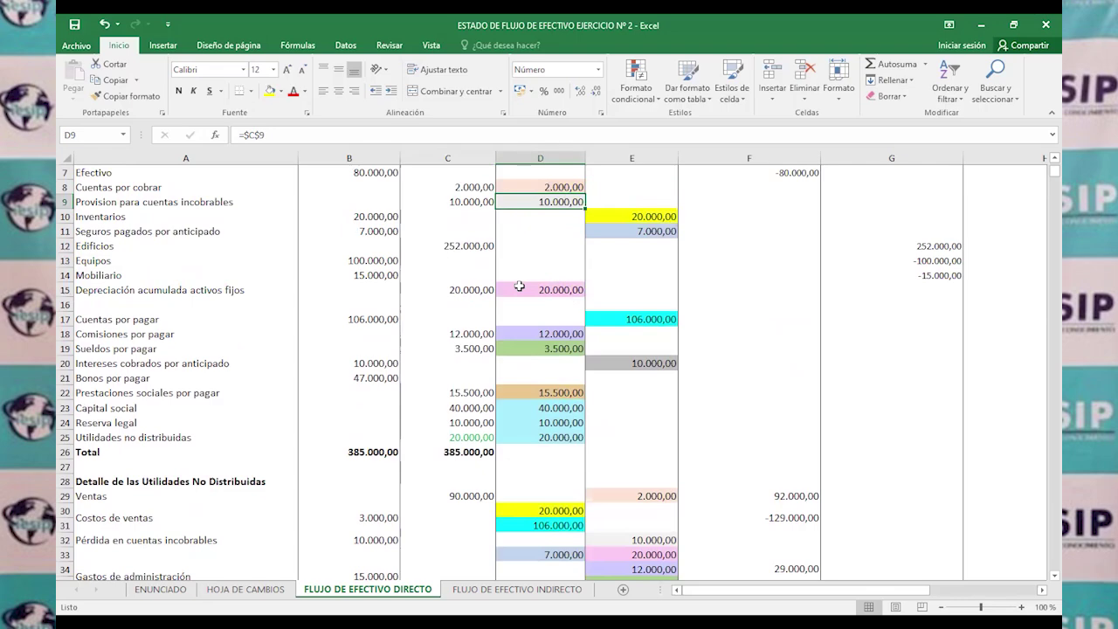
{"action": "scroll", "coordinate": [520, 286], "scroll_direction": "down", "scroll_amount": 4}
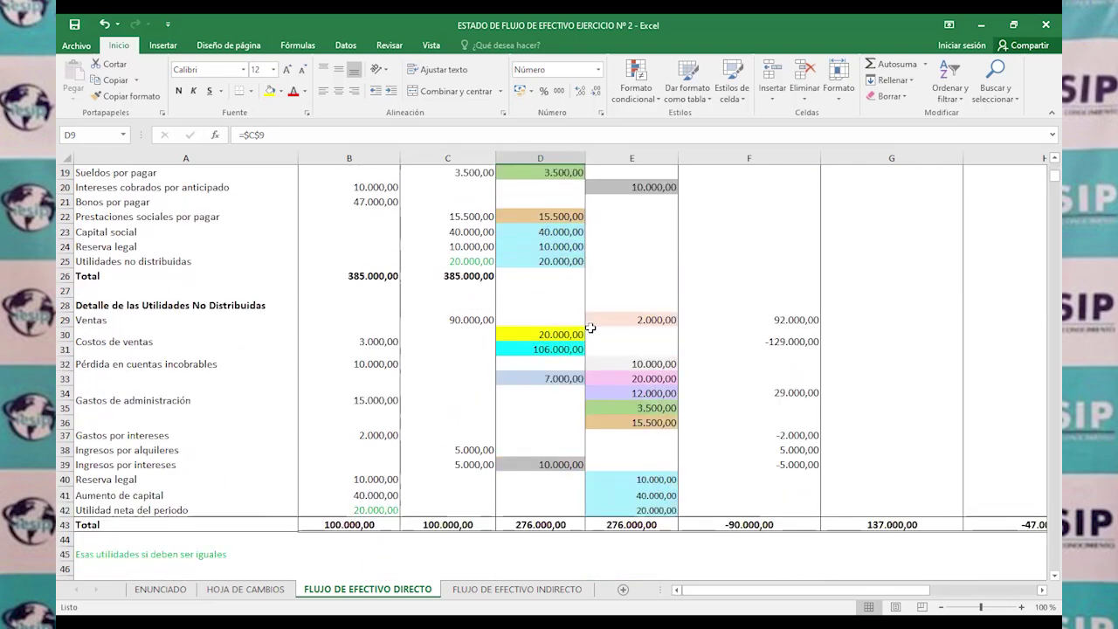
{"action": "left_click", "coordinate": [148, 367]}
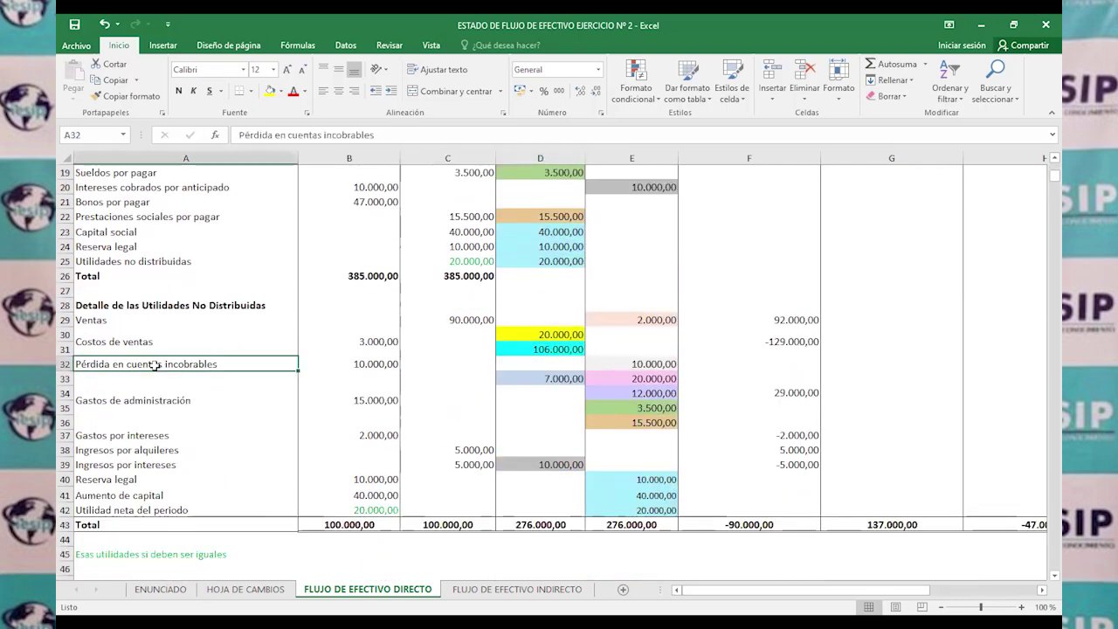
{"action": "left_click", "coordinate": [616, 361]}
{"action": "scroll", "coordinate": [607, 416], "scroll_direction": "up", "scroll_amount": 4}
{"action": "scroll", "coordinate": [607, 415], "scroll_direction": "down", "scroll_amount": 4}
{"action": "left_click", "coordinate": [363, 367]}
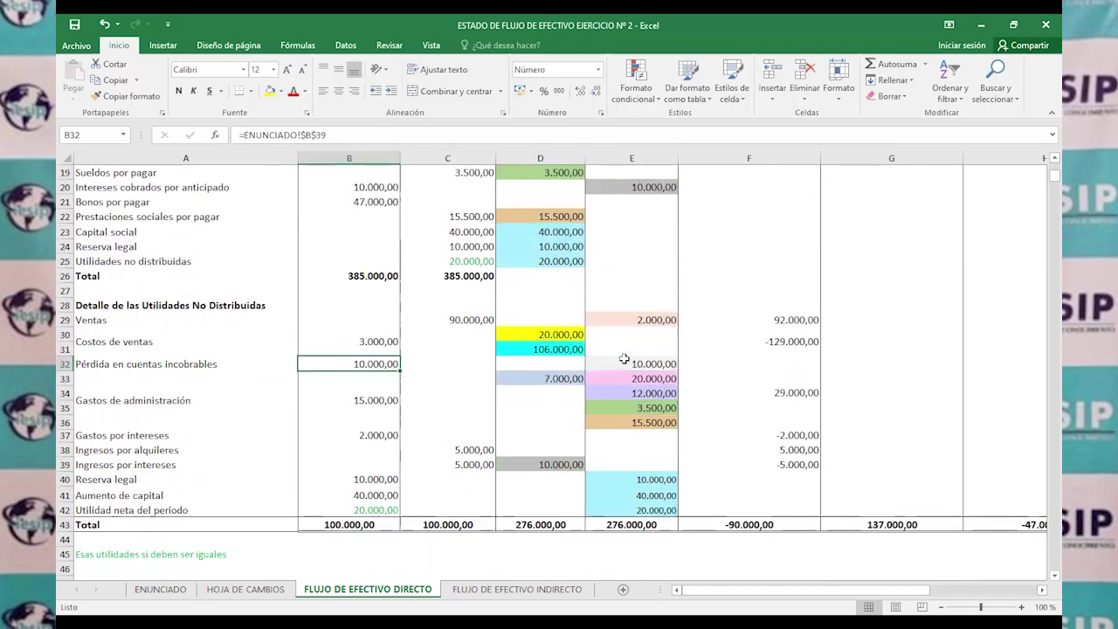
{"action": "left_click", "coordinate": [795, 362]}
Follow the Inventarios net change through its Haber adjustment to the Costos de ventas row.
{"action": "scroll", "coordinate": [635, 428], "scroll_direction": "up", "scroll_amount": 6}
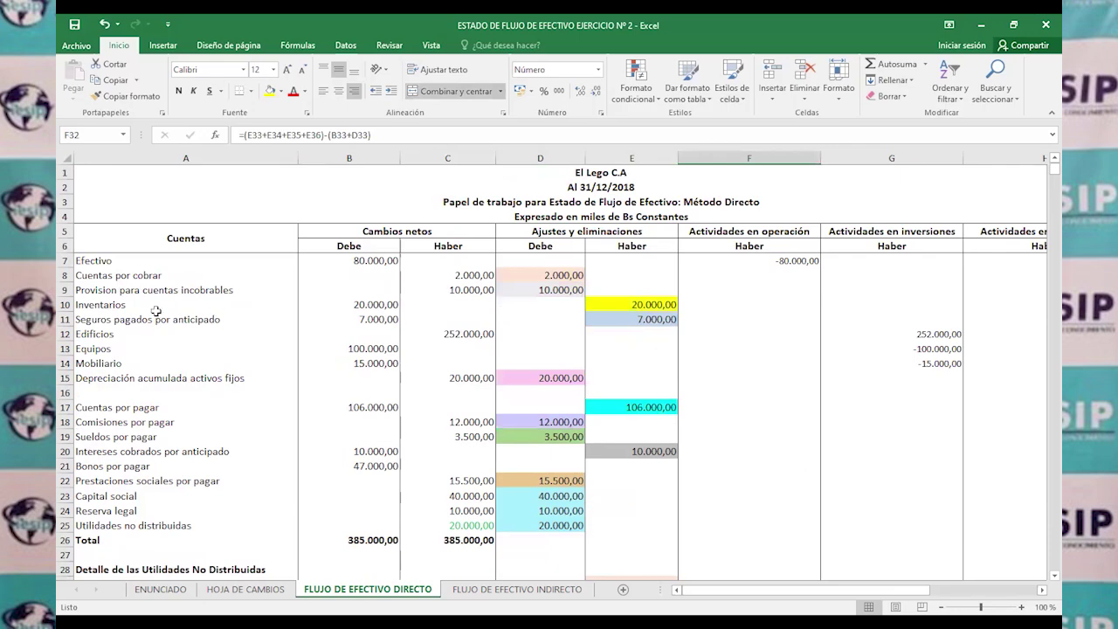
{"action": "left_click", "coordinate": [331, 306]}
{"action": "left_click", "coordinate": [634, 303]}
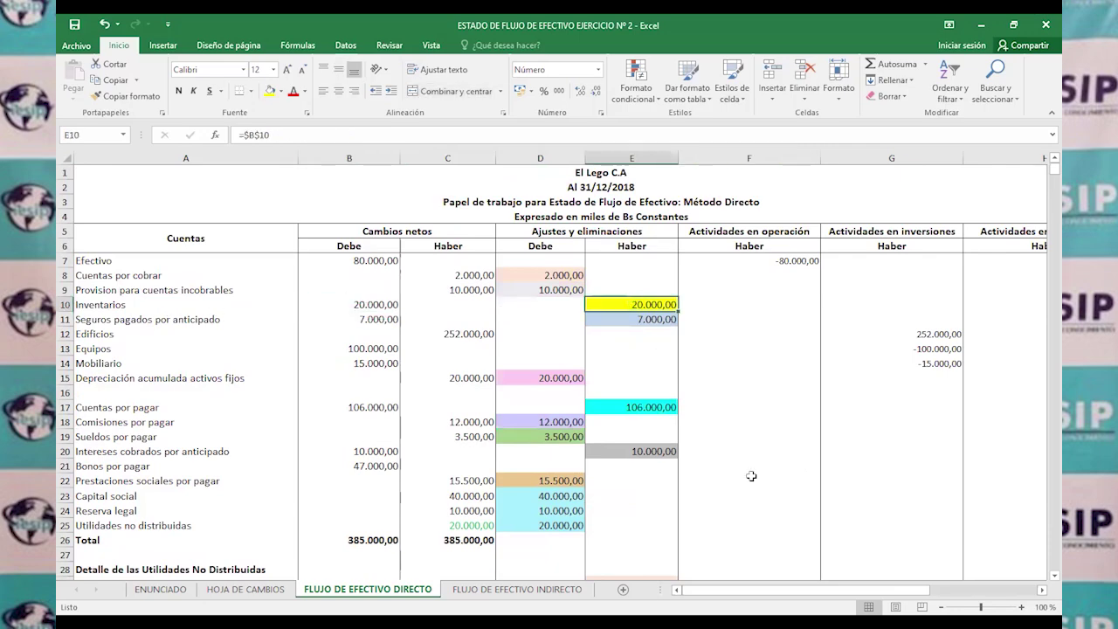
{"action": "scroll", "coordinate": [595, 417], "scroll_direction": "down", "scroll_amount": 5}
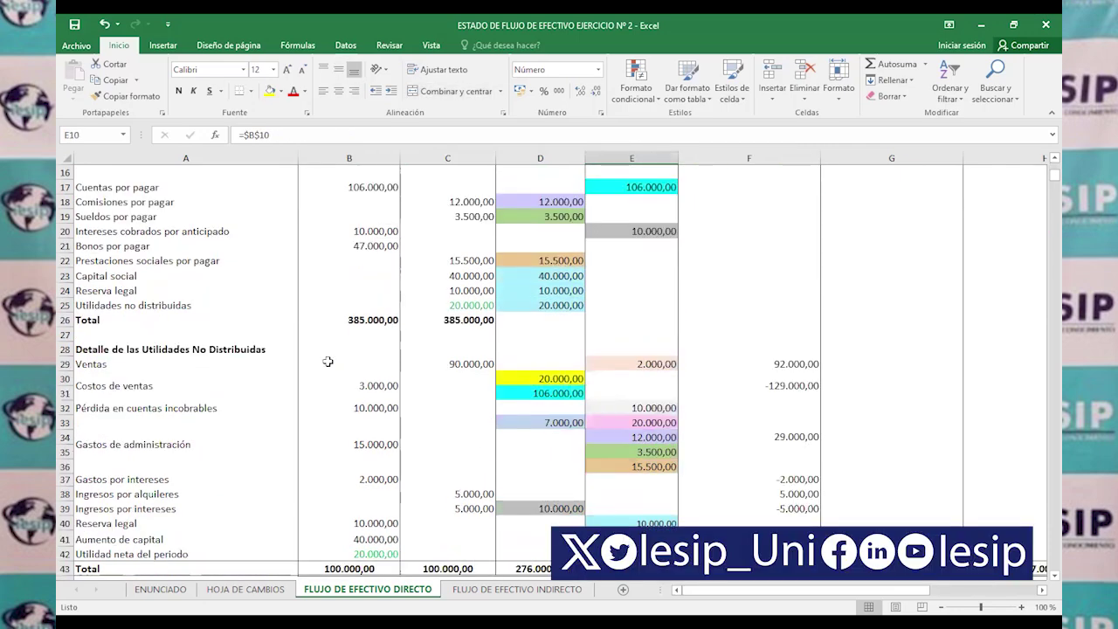
{"action": "left_click", "coordinate": [137, 387]}
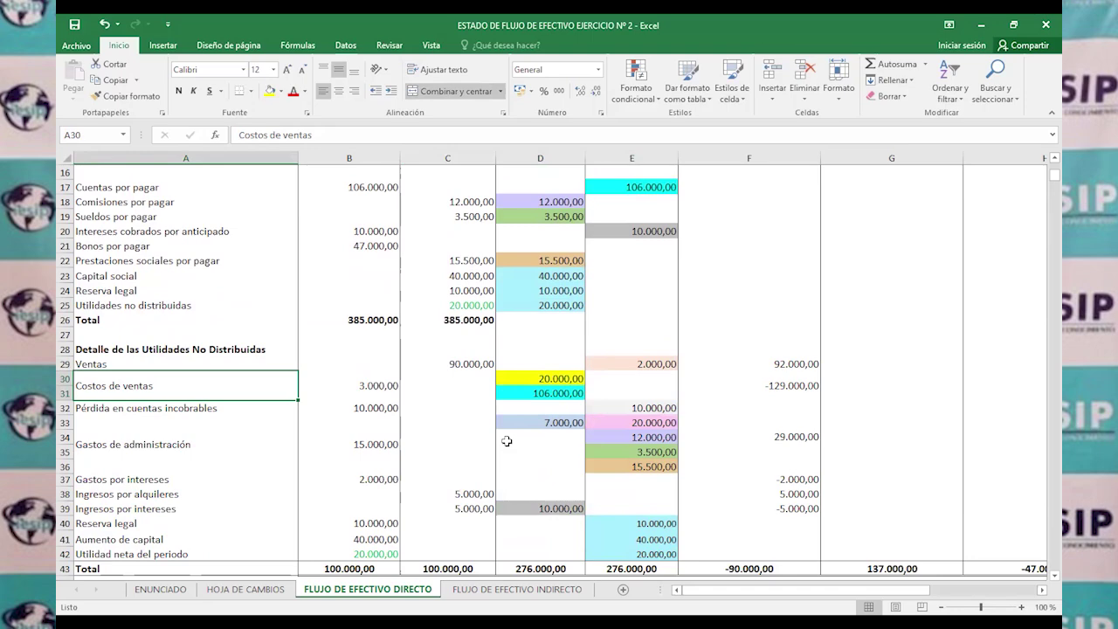
Trace the Cuentas por pagar Haber adjustment to Costos de ventas and check that row's Debe adjustments and net change.
{"action": "scroll", "coordinate": [506, 445], "scroll_direction": "up", "scroll_amount": 5}
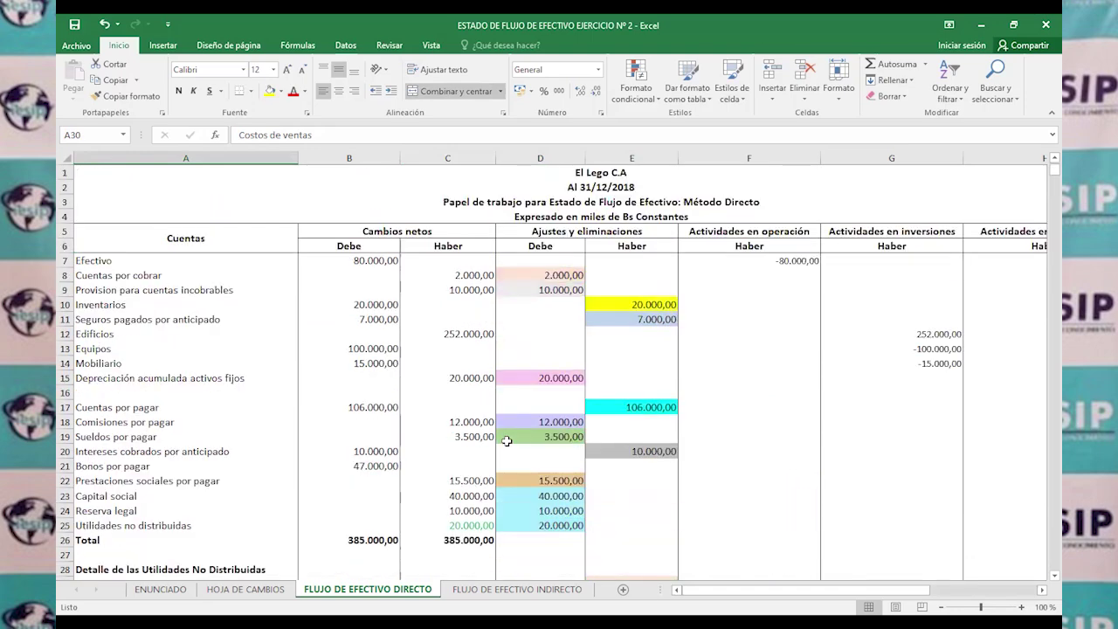
{"action": "left_click", "coordinate": [636, 321]}
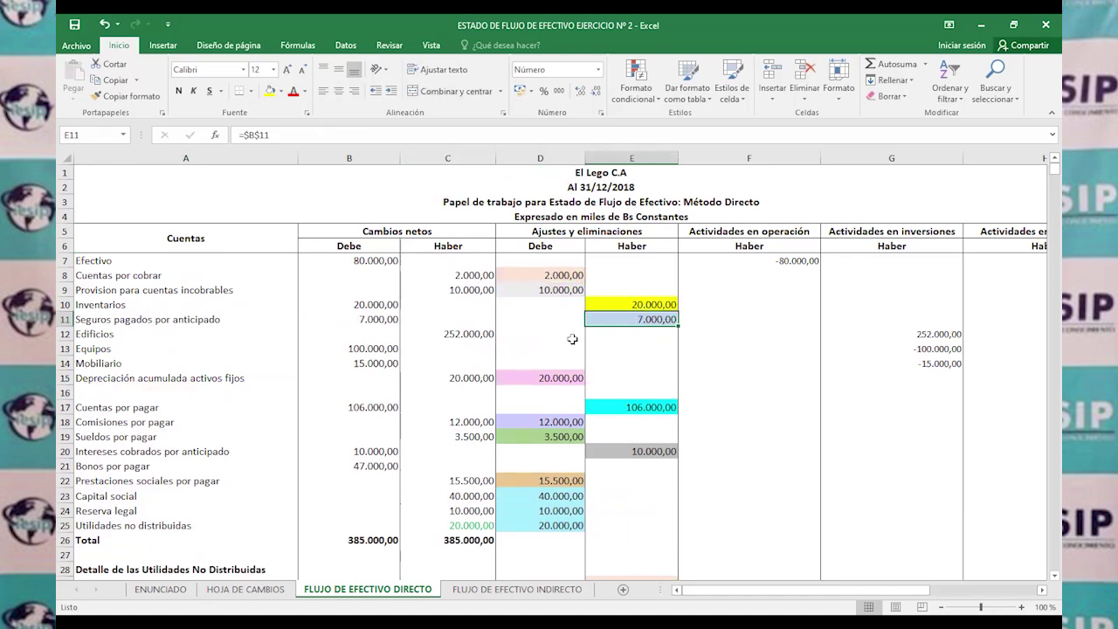
{"action": "left_click", "coordinate": [602, 409]}
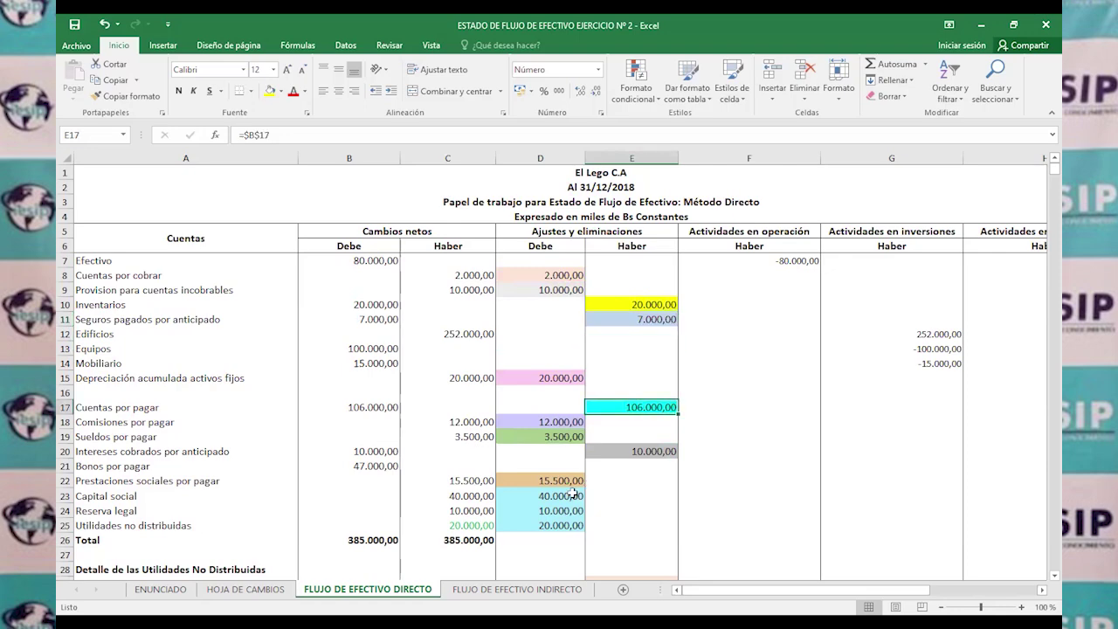
{"action": "scroll", "coordinate": [572, 494], "scroll_direction": "down", "scroll_amount": 9}
{"action": "scroll", "coordinate": [569, 410], "scroll_direction": "up", "scroll_amount": 3}
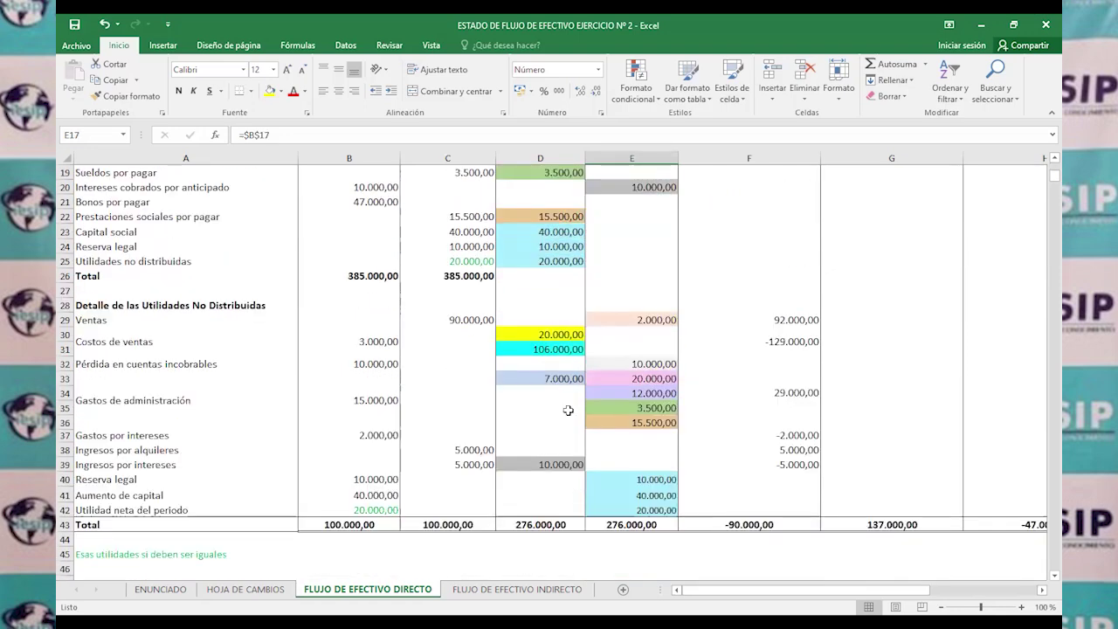
{"action": "left_click", "coordinate": [543, 339]}
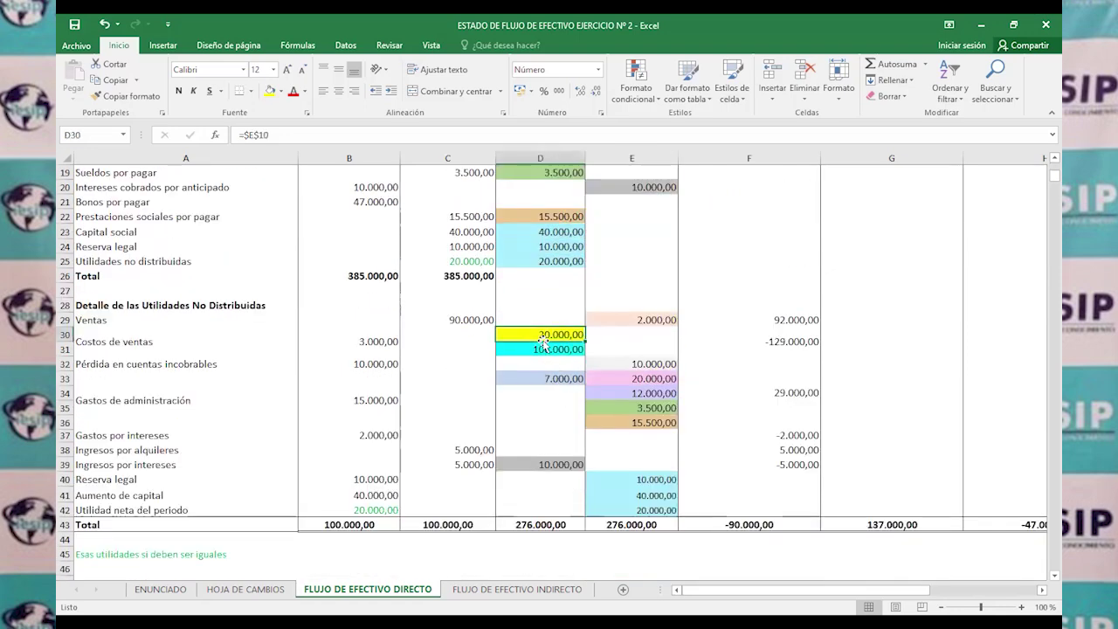
{"action": "left_click", "coordinate": [341, 346]}
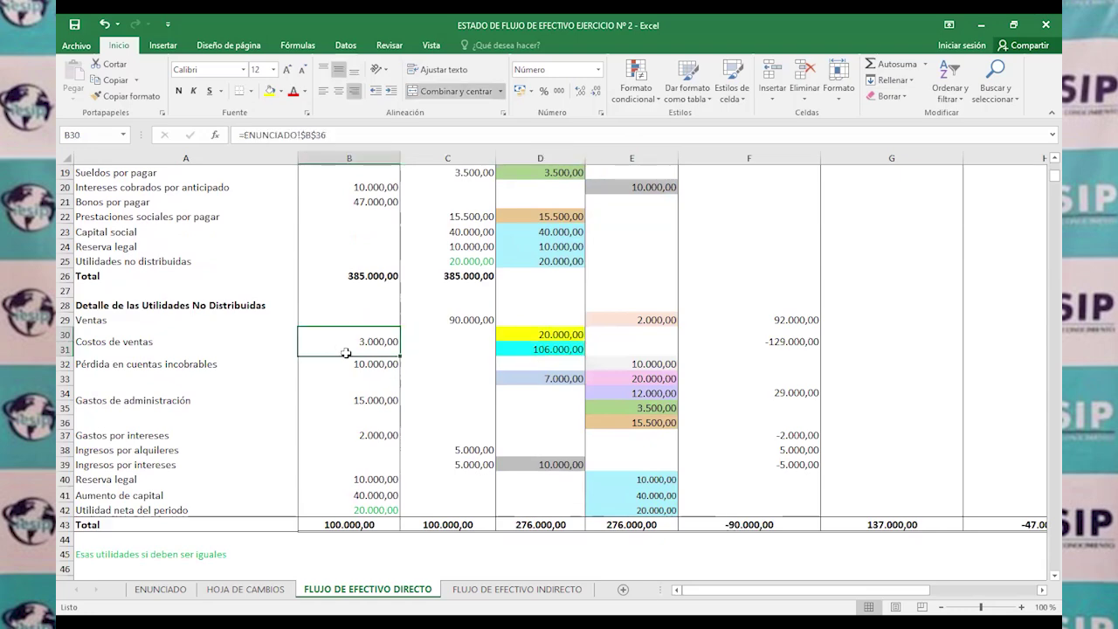
Inspect how the Costos de ventas amount under Actividades en operación is calculated from its net change and adjustments.
{"action": "scroll", "coordinate": [353, 371], "scroll_direction": "up", "scroll_amount": 6}
{"action": "scroll", "coordinate": [365, 392], "scroll_direction": "down", "scroll_amount": 4}
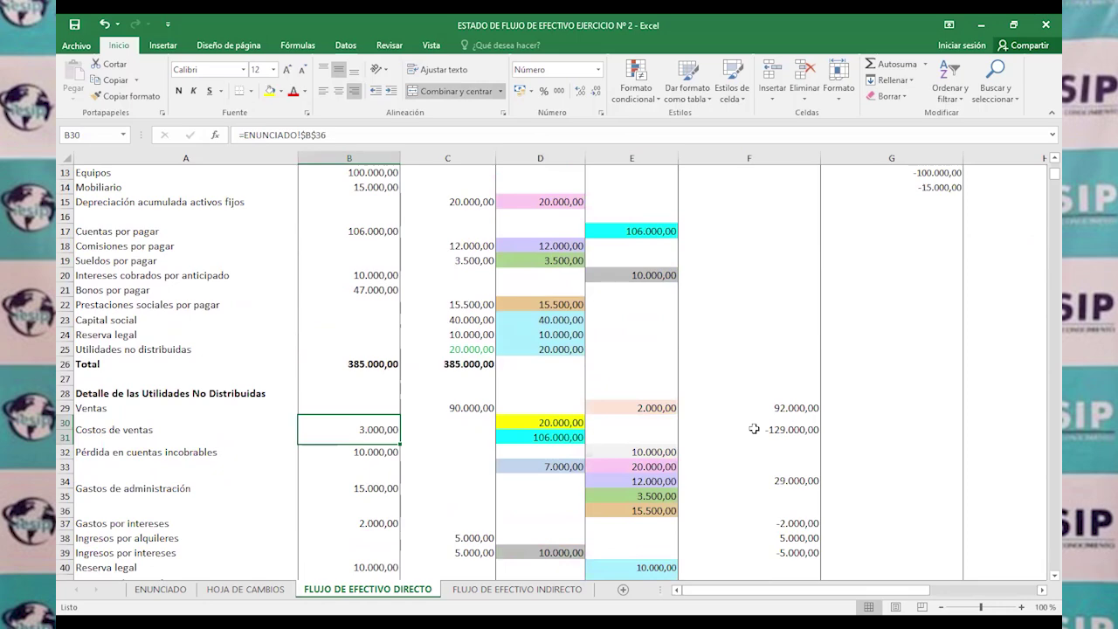
{"action": "left_click", "coordinate": [782, 435]}
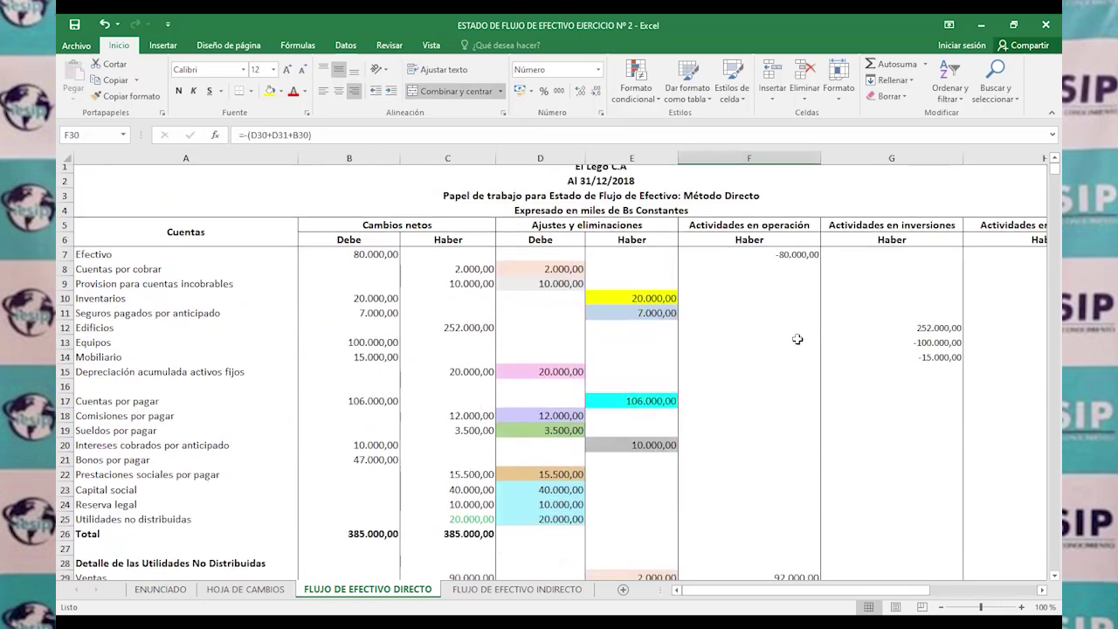
{"action": "scroll", "coordinate": [791, 354], "scroll_direction": "down", "scroll_amount": 5}
Follow the Seguros pagados por anticipado adjustment to the Gastos de administración row and check its Debe adjustment and net change.
{"action": "scroll", "coordinate": [565, 439], "scroll_direction": "up", "scroll_amount": 4}
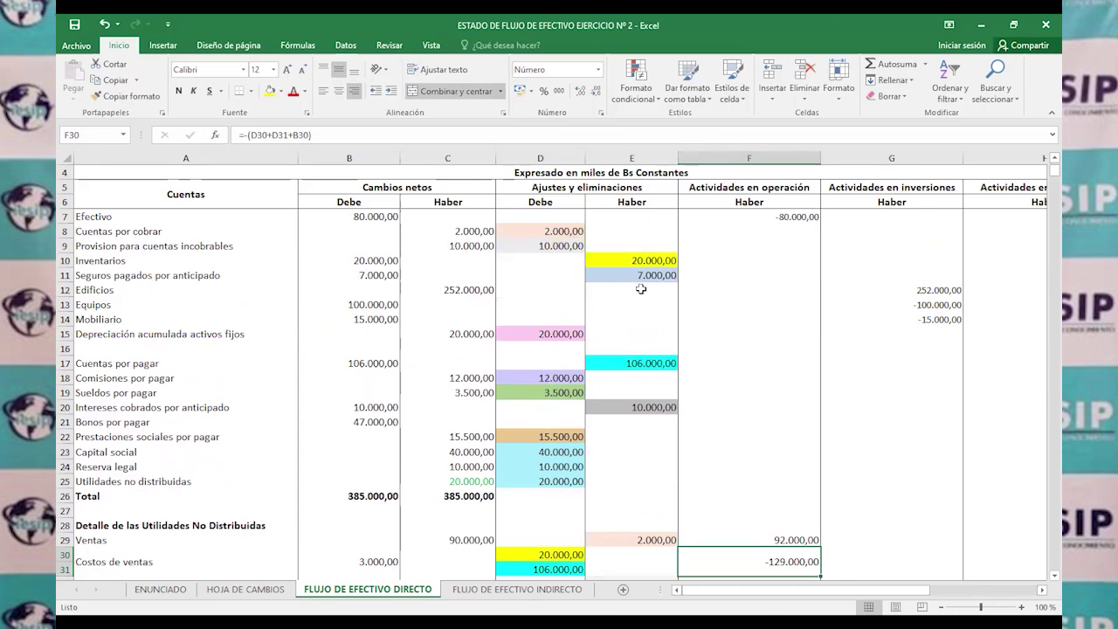
{"action": "left_click", "coordinate": [640, 286]}
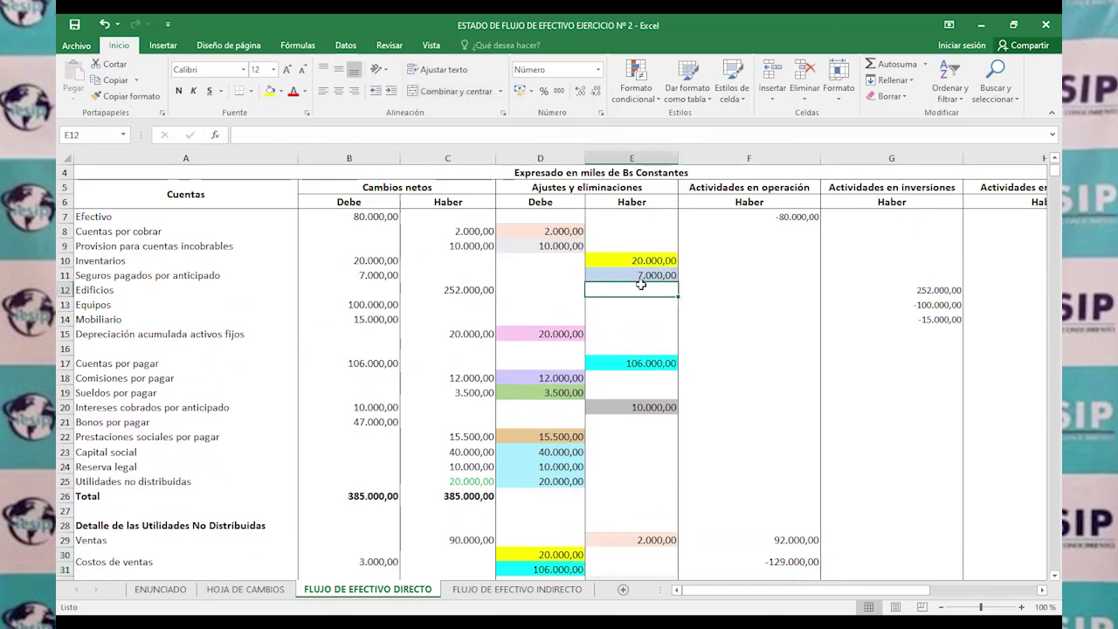
{"action": "scroll", "coordinate": [624, 342], "scroll_direction": "down", "scroll_amount": 5}
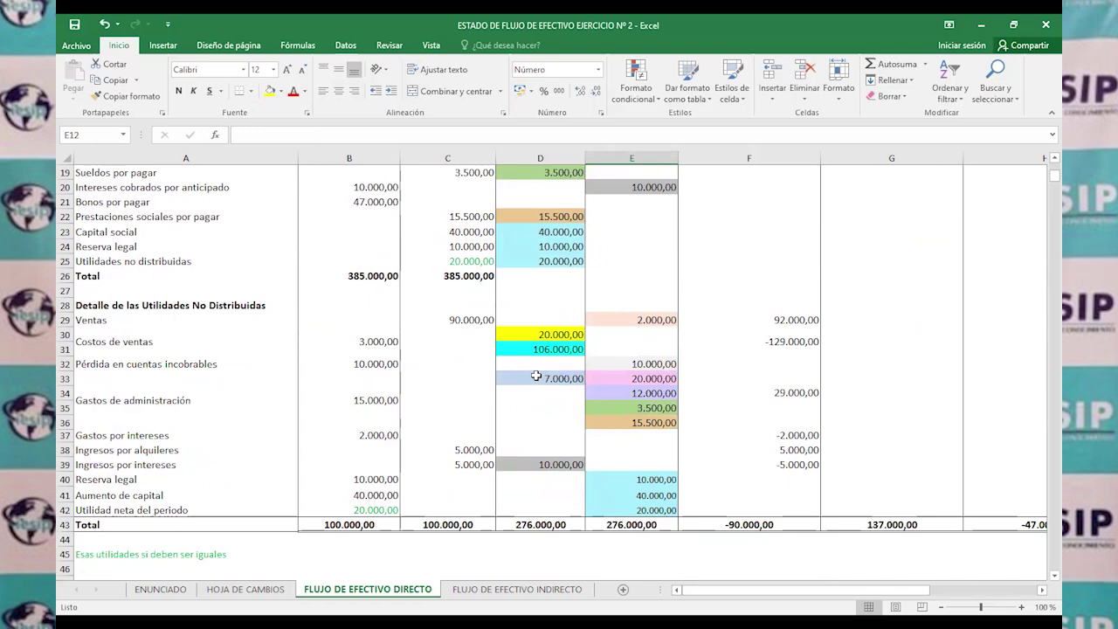
{"action": "left_click", "coordinate": [536, 376]}
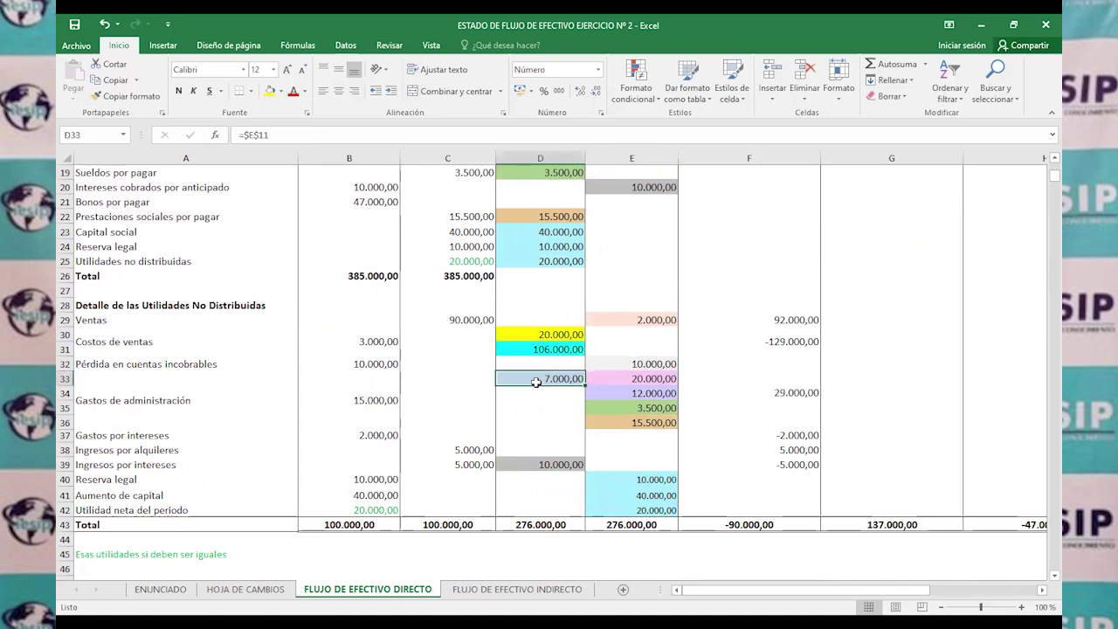
{"action": "left_click", "coordinate": [362, 407]}
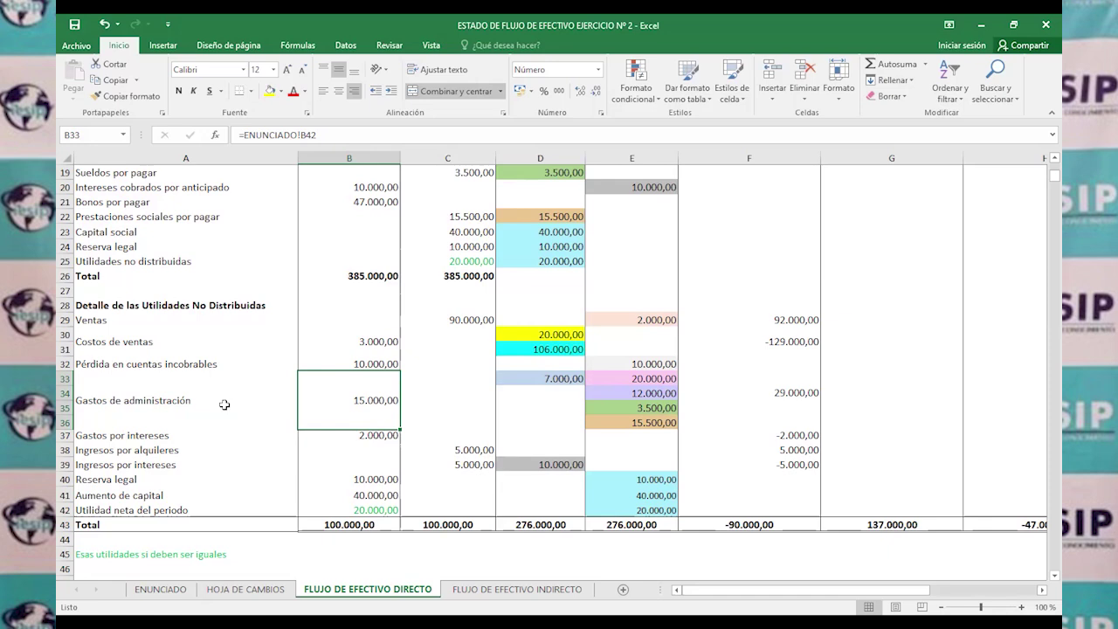
Trace the Depreciación acumulada activos fijos Debe adjustment to its Haber entry in the Gastos de administración row.
{"action": "left_click", "coordinate": [192, 361]}
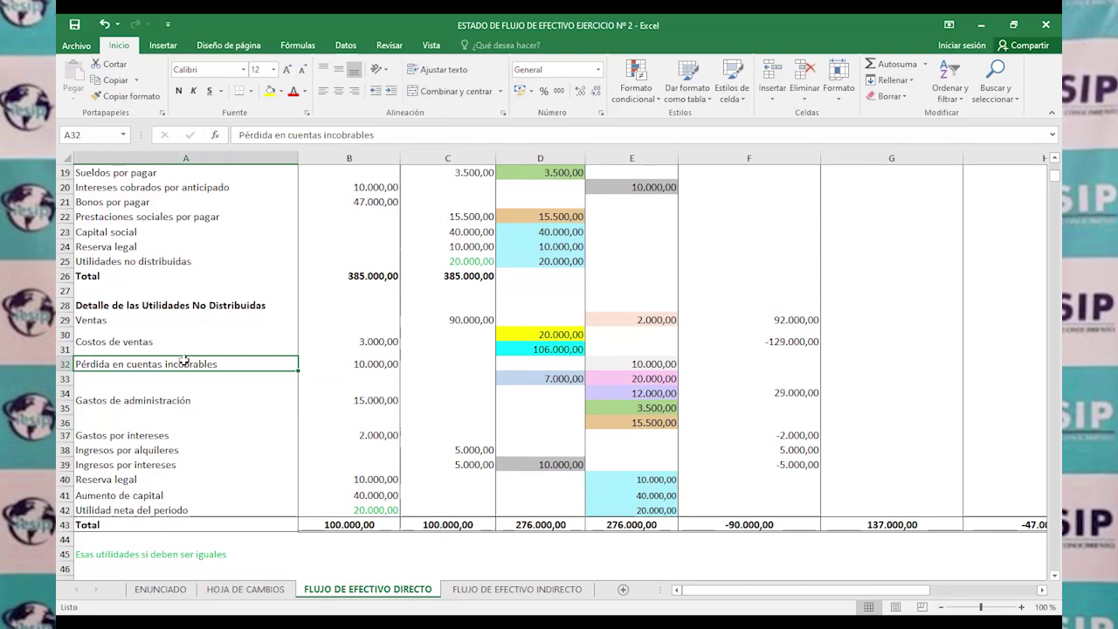
{"action": "left_click", "coordinate": [187, 397]}
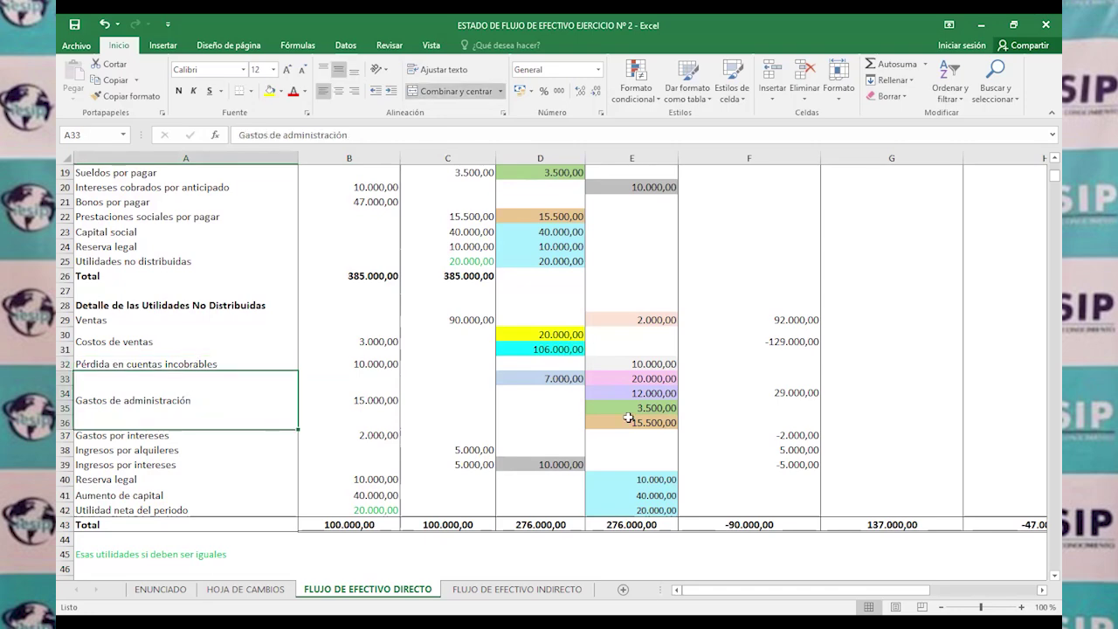
{"action": "scroll", "coordinate": [559, 423], "scroll_direction": "up", "scroll_amount": 5}
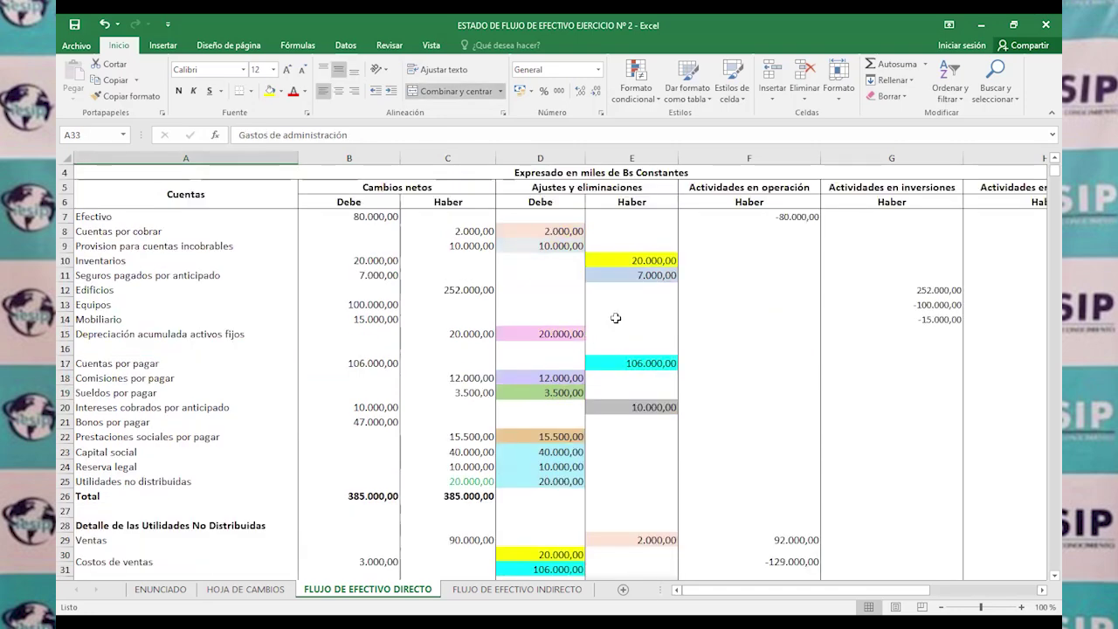
{"action": "left_click", "coordinate": [562, 336]}
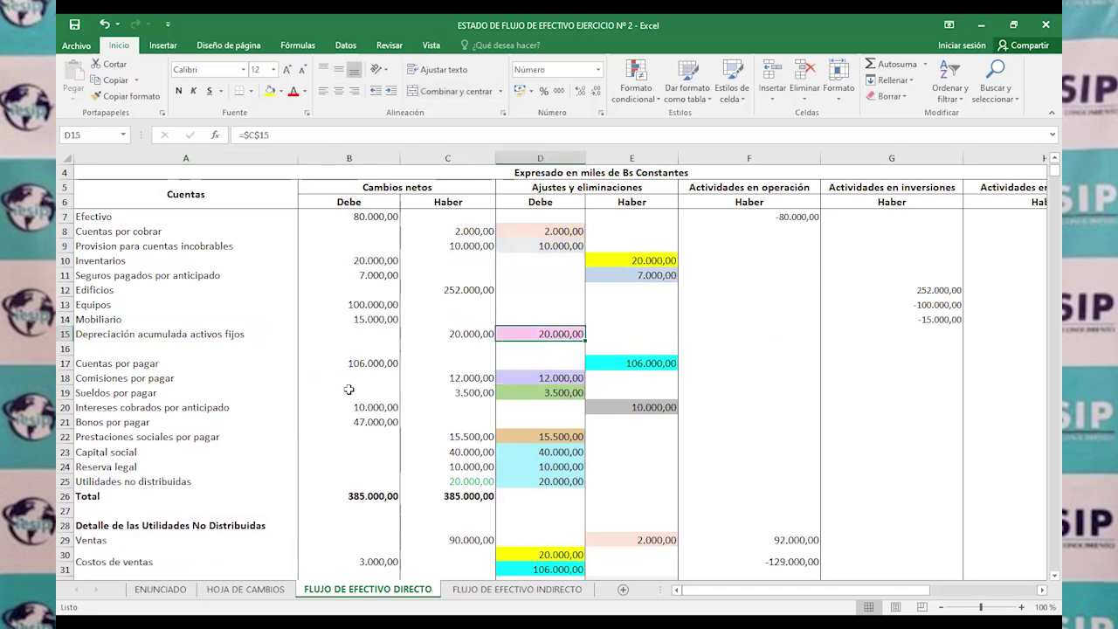
{"action": "scroll", "coordinate": [348, 389], "scroll_direction": "down", "scroll_amount": 5}
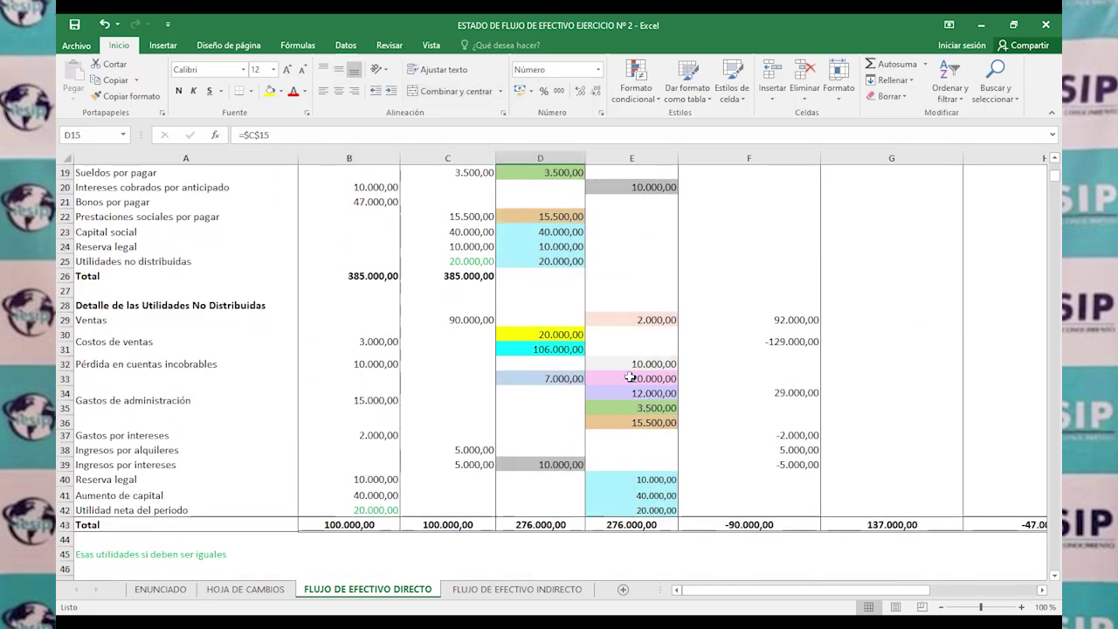
{"action": "left_click", "coordinate": [630, 377]}
Follow the Comisiones por pagar and Sueldos por pagar Debe adjustments to their matching entries under Gastos de administración.
{"action": "scroll", "coordinate": [630, 367], "scroll_direction": "up", "scroll_amount": 4}
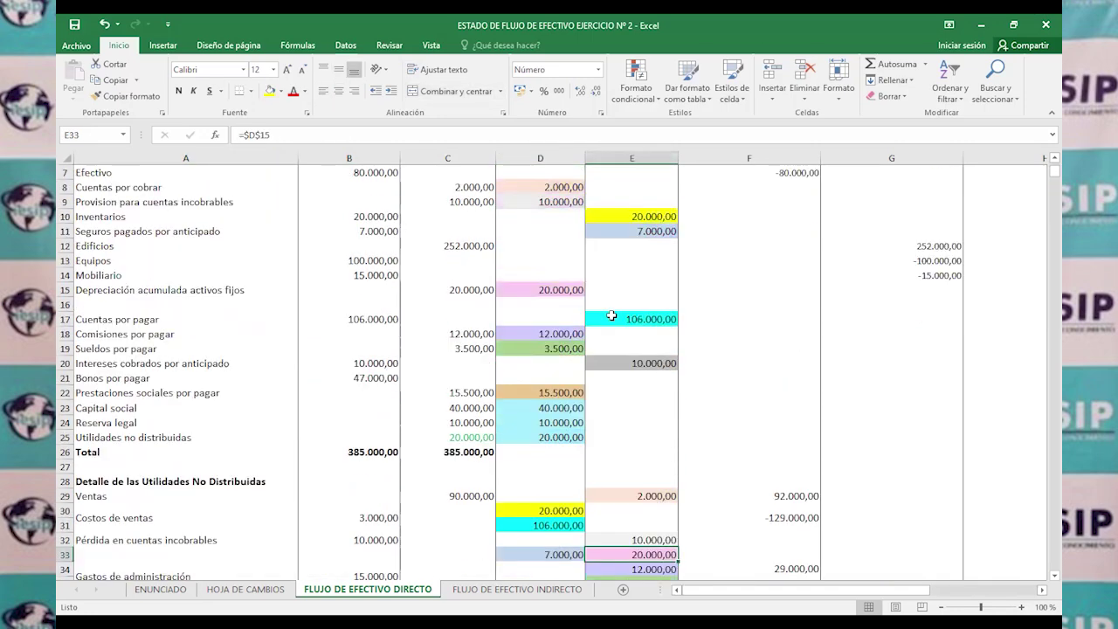
{"action": "left_click", "coordinate": [550, 335]}
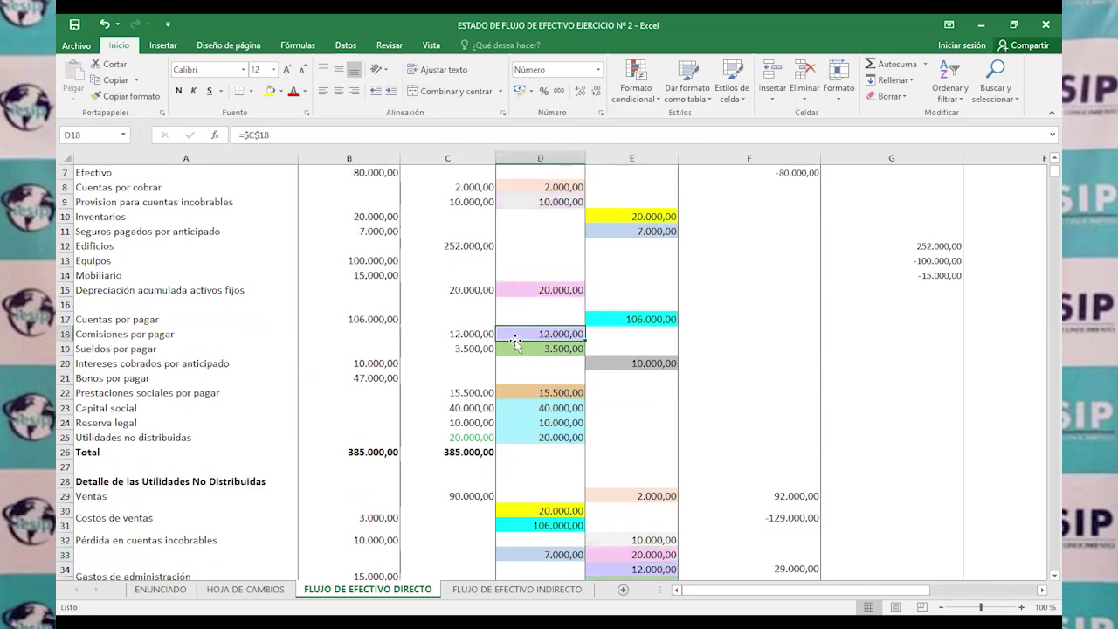
{"action": "left_click", "coordinate": [516, 348]}
{"action": "scroll", "coordinate": [523, 367], "scroll_direction": "down", "scroll_amount": 4}
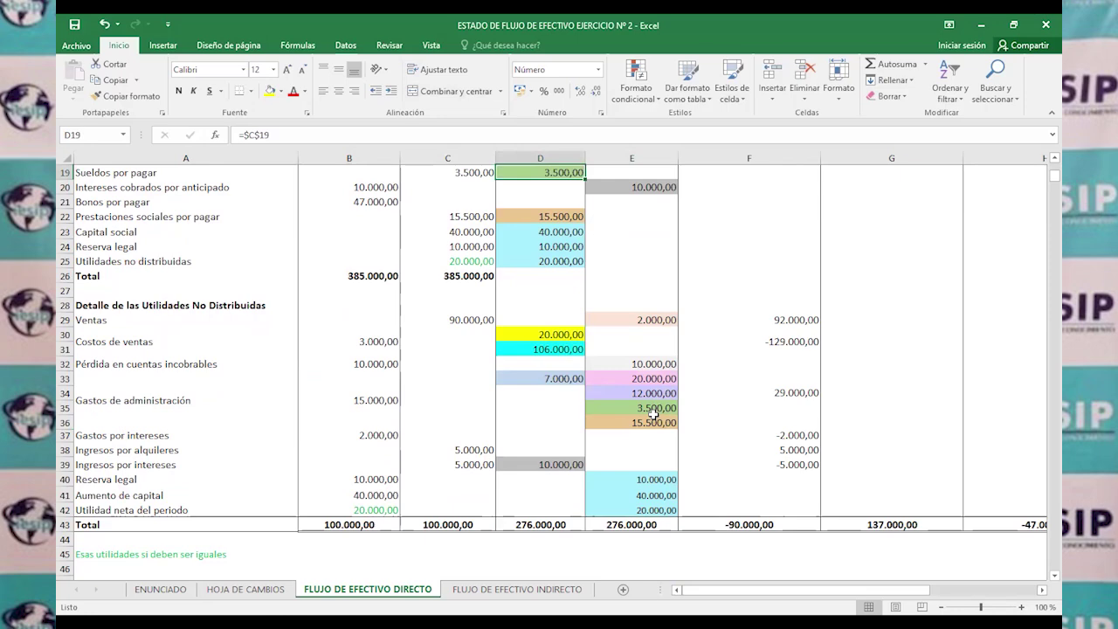
{"action": "scroll", "coordinate": [621, 430], "scroll_direction": "up", "scroll_amount": 4}
{"action": "scroll", "coordinate": [621, 431], "scroll_direction": "down", "scroll_amount": 2}
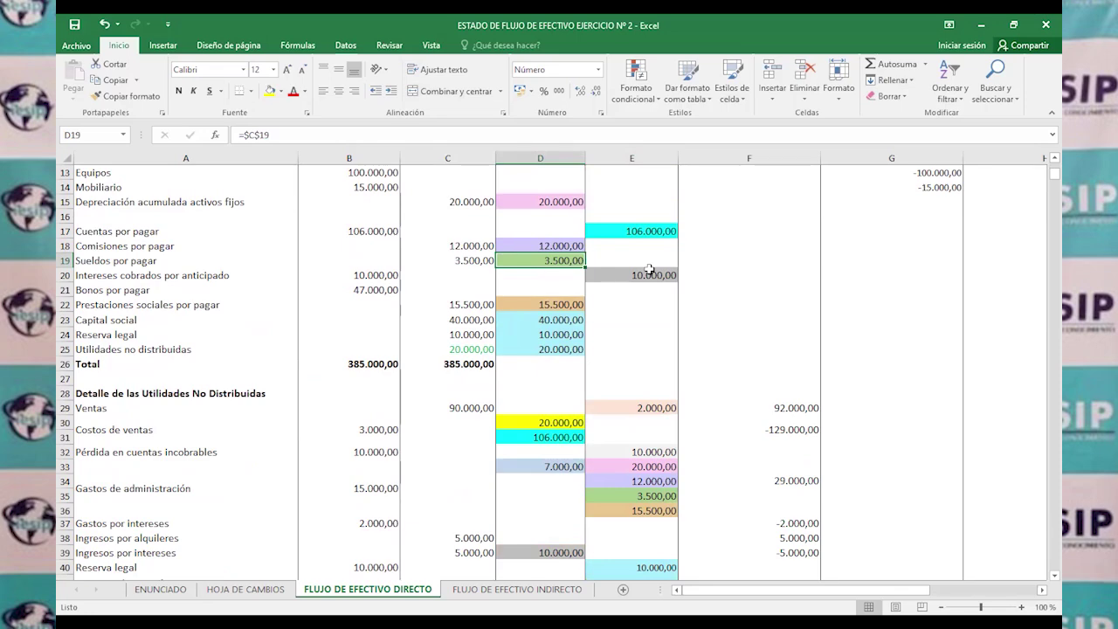
Check the Ingresos por intereses net change, adjustment and operating amount, and trace the adjustment back to Intereses cobrados por anticipado.
{"action": "scroll", "coordinate": [637, 325], "scroll_direction": "down", "scroll_amount": 5}
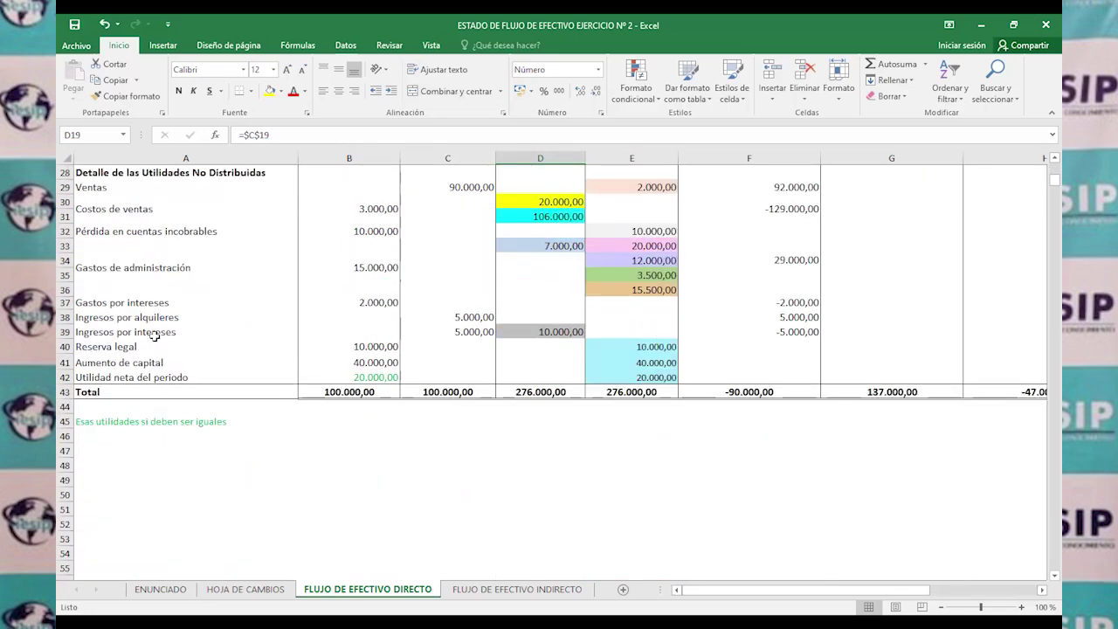
{"action": "left_click", "coordinate": [518, 331]}
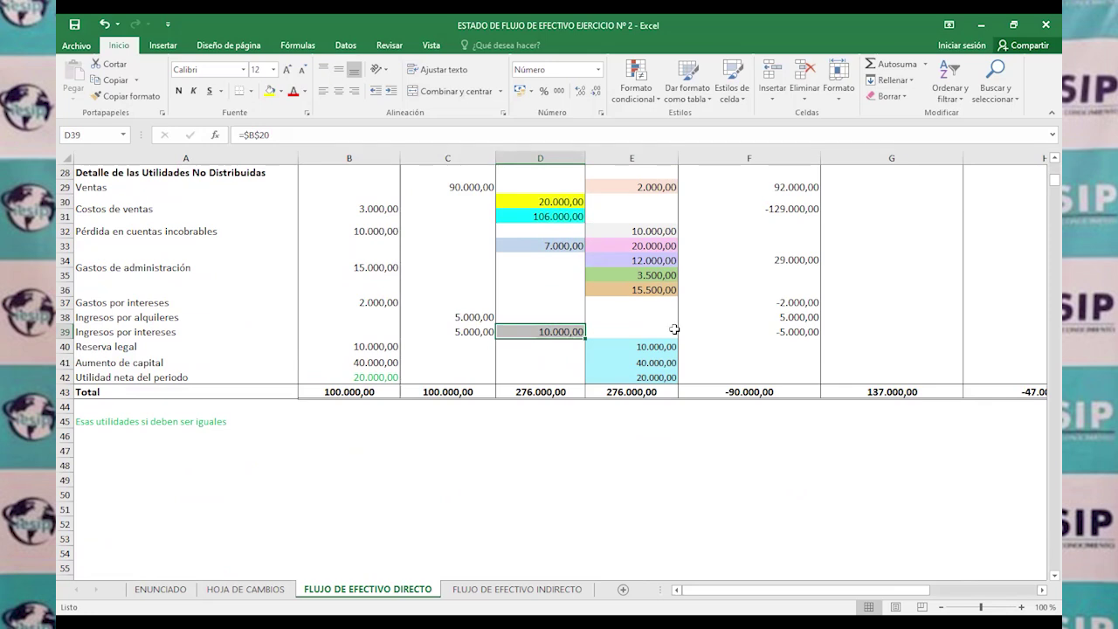
{"action": "scroll", "coordinate": [471, 419], "scroll_direction": "up", "scroll_amount": 2}
{"action": "left_click", "coordinate": [484, 420]}
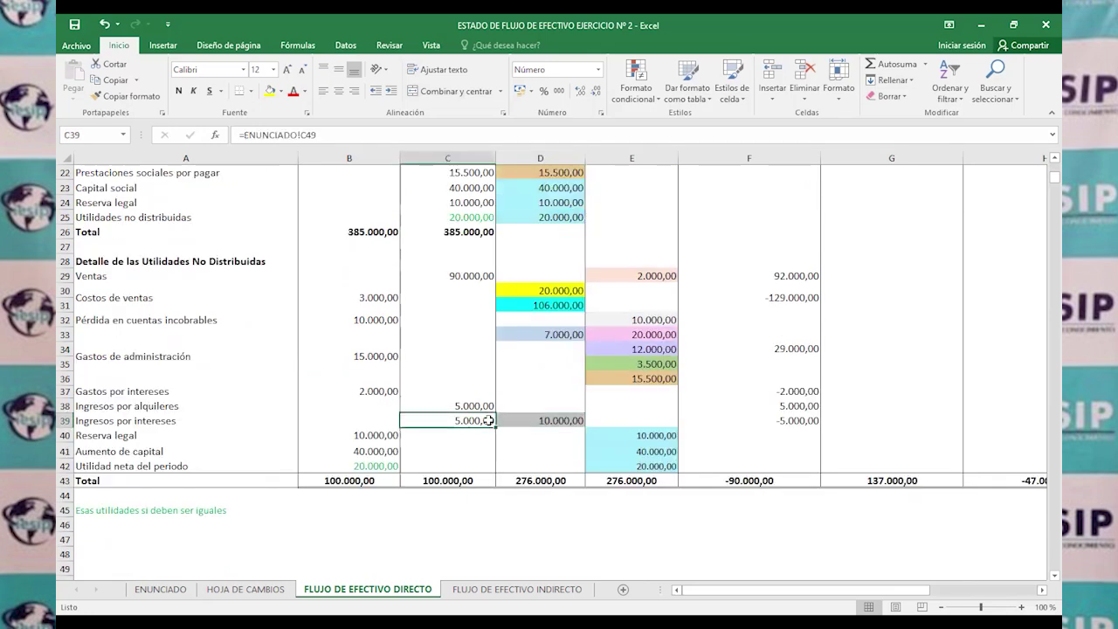
{"action": "left_click", "coordinate": [543, 431]}
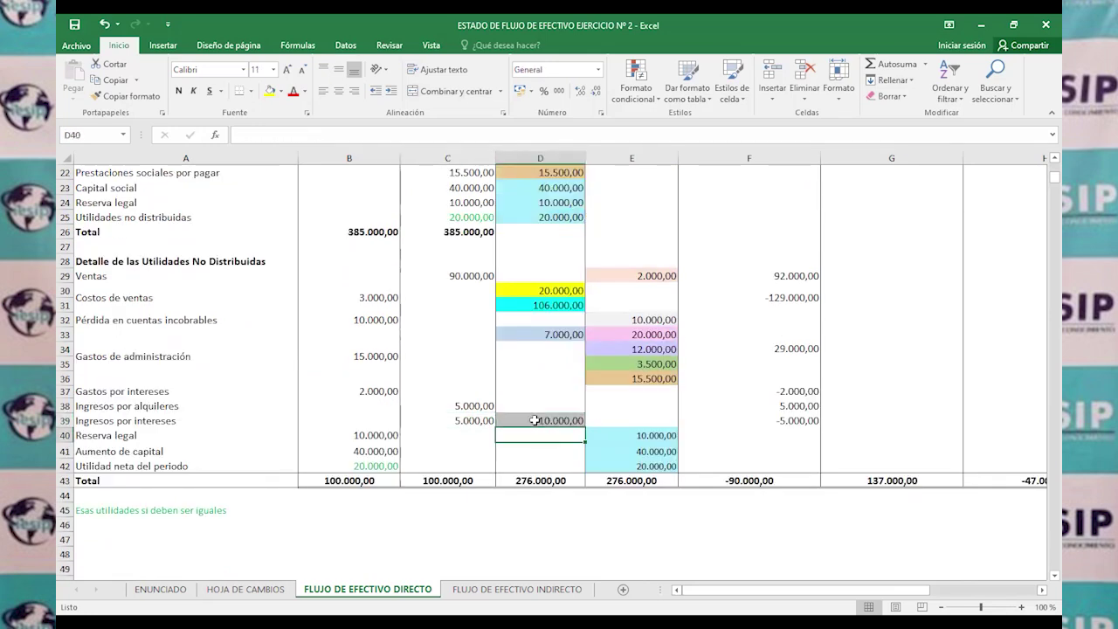
{"action": "left_click", "coordinate": [779, 420]}
{"action": "scroll", "coordinate": [587, 426], "scroll_direction": "up", "scroll_amount": 5}
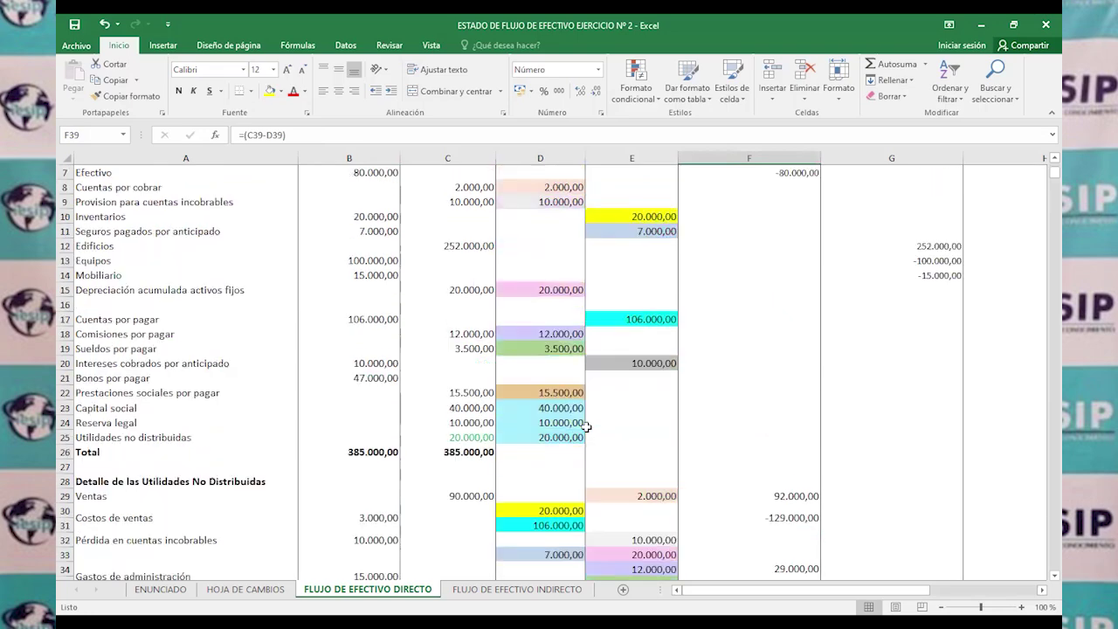
{"action": "scroll", "coordinate": [587, 426], "scroll_direction": "up", "scroll_amount": 1}
{"action": "left_click", "coordinate": [603, 408]}
Trace the Prestaciones sociales por pagar Debe adjustment to its Haber entry in the Gastos de administración row.
{"action": "scroll", "coordinate": [559, 393], "scroll_direction": "down", "scroll_amount": 3}
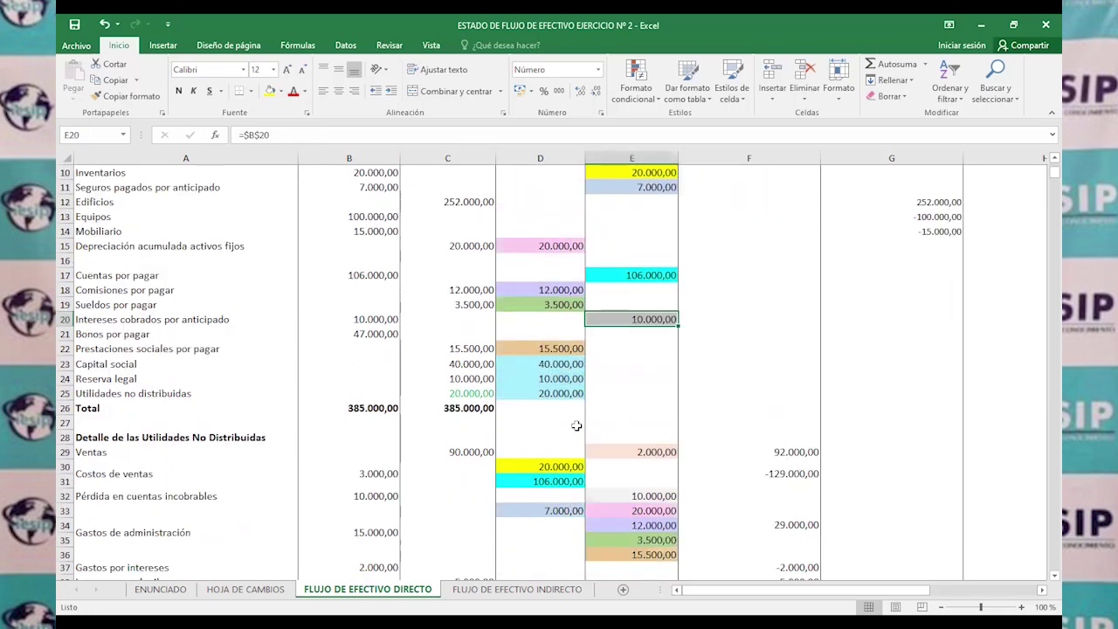
{"action": "left_click", "coordinate": [537, 306]}
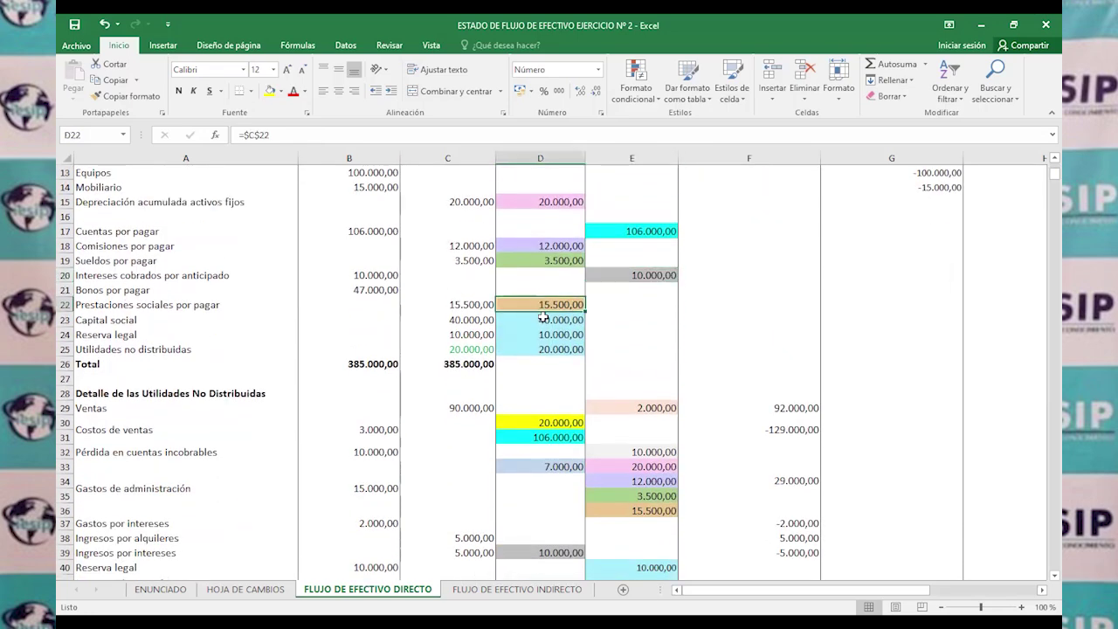
{"action": "scroll", "coordinate": [539, 324], "scroll_direction": "down", "scroll_amount": 3}
{"action": "left_click", "coordinate": [621, 378]}
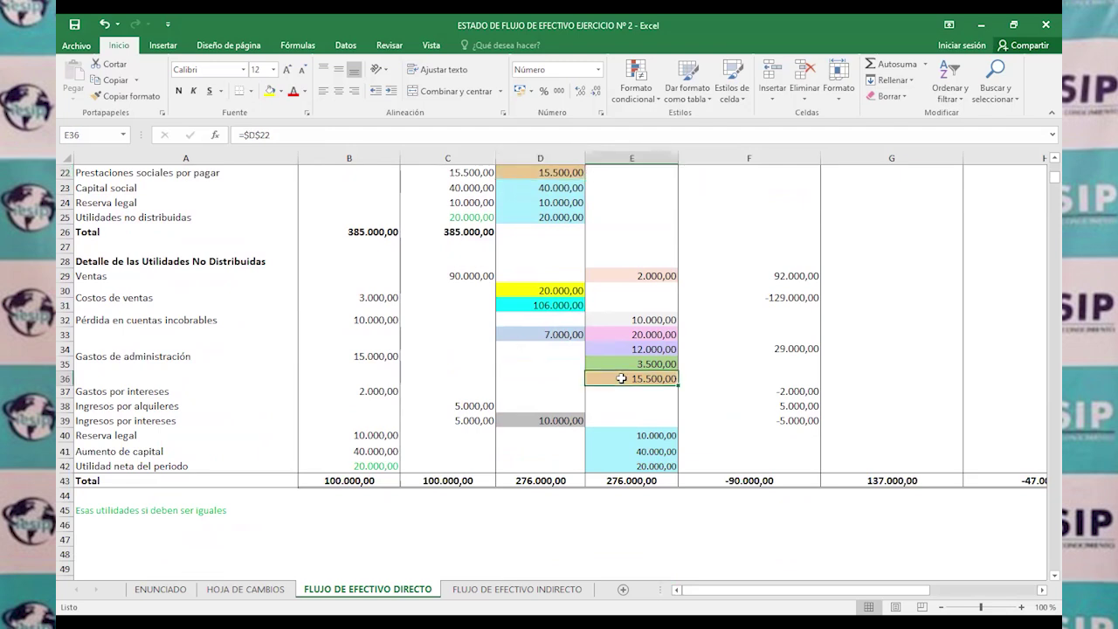
Review the Debe adjustments for Capital social, Reserva legal and Utilidades no distribuidas.
{"action": "scroll", "coordinate": [621, 378], "scroll_direction": "up", "scroll_amount": 4}
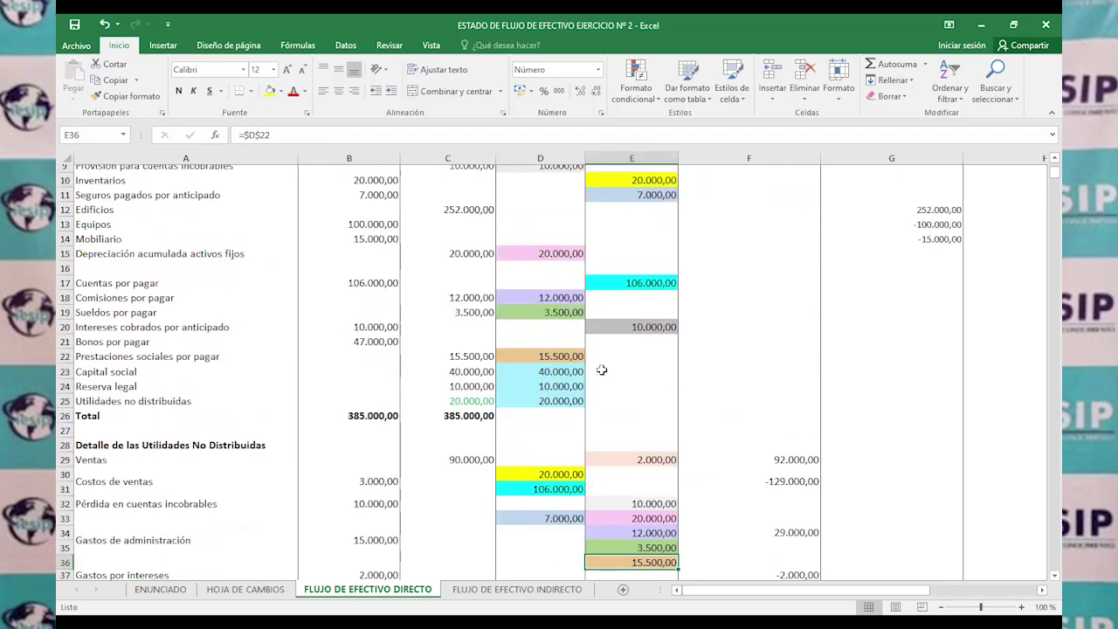
{"action": "left_click", "coordinate": [546, 366]}
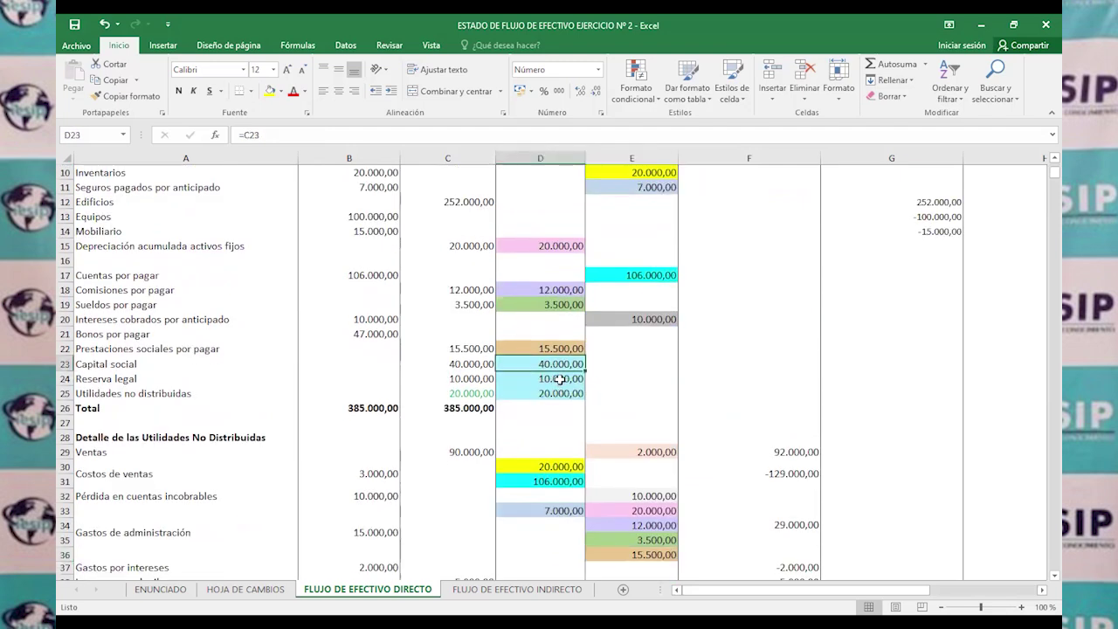
{"action": "key", "text": "Down"}
{"action": "key", "text": "Down"}
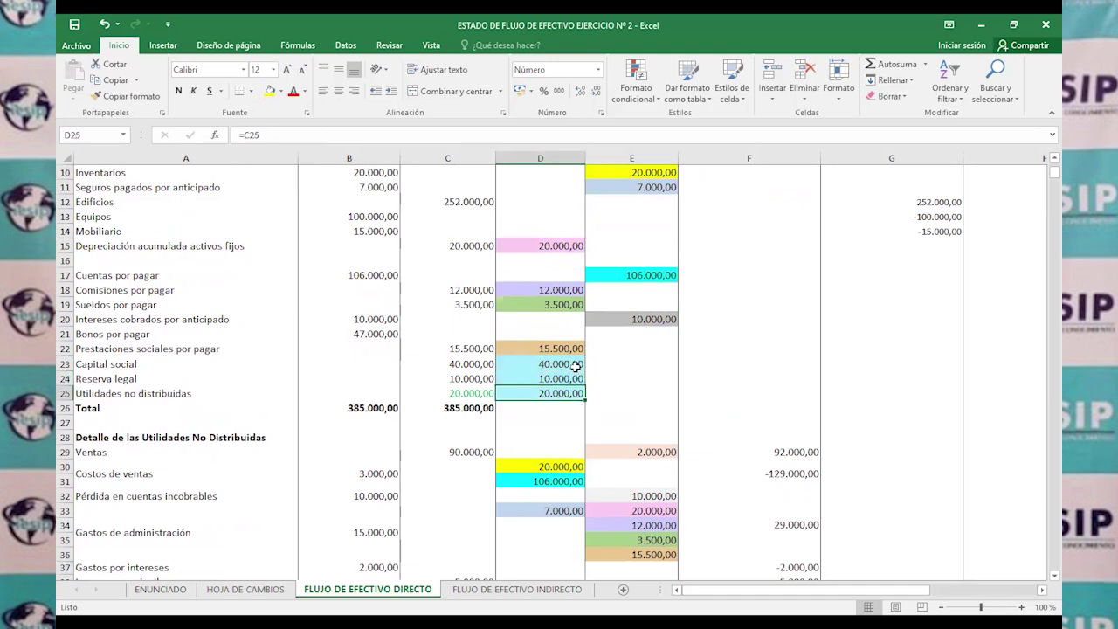
{"action": "left_click", "coordinate": [568, 367]}
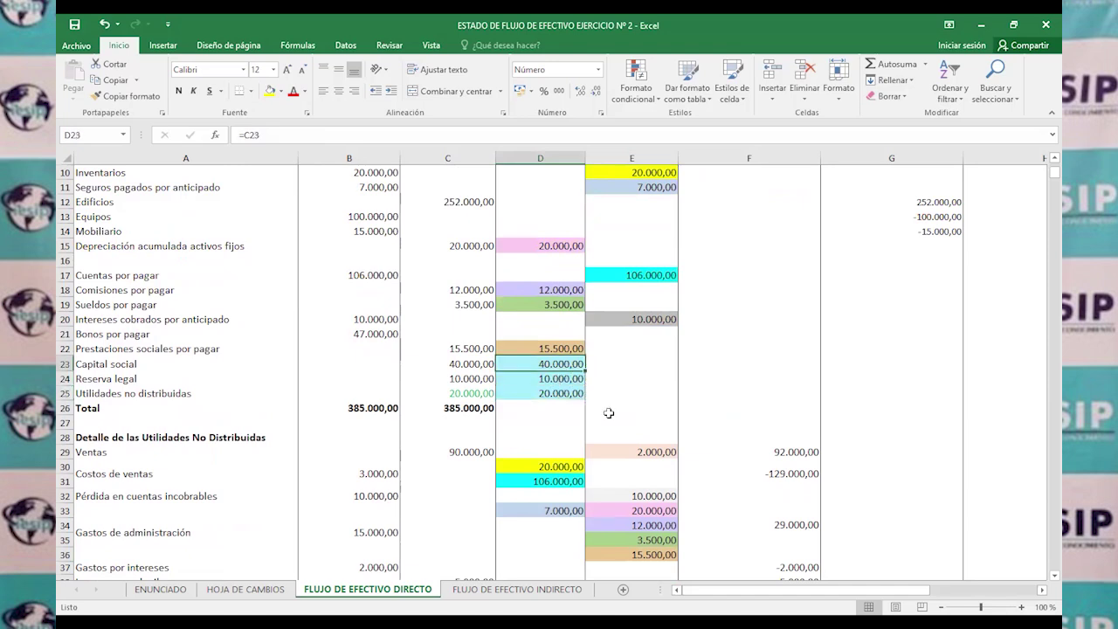
Compare the net changes and Haber adjustments of Reserva legal, Aumento de capital and Utilidad neta del periodo with their Actividades en operación cells.
{"action": "scroll", "coordinate": [388, 404], "scroll_direction": "down", "scroll_amount": 5}
{"action": "left_click", "coordinate": [651, 390]}
{"action": "left_click", "coordinate": [643, 420]}
{"action": "left_click_drag", "start_coordinate": [386, 385], "coordinate": [381, 417]}
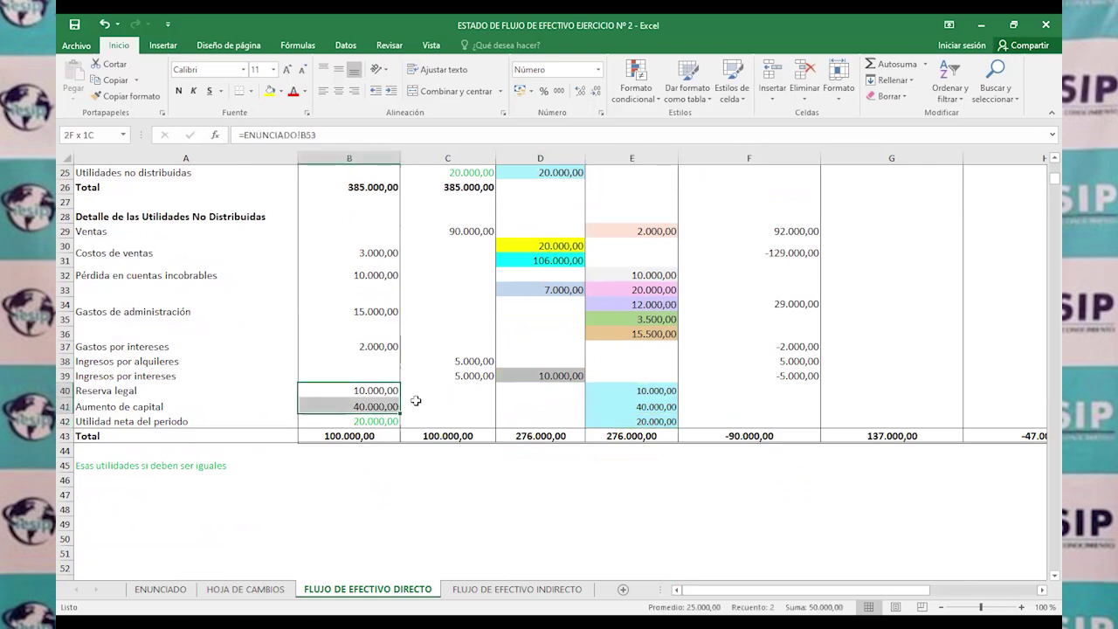
{"action": "left_click_drag", "start_coordinate": [663, 423], "coordinate": [669, 391]}
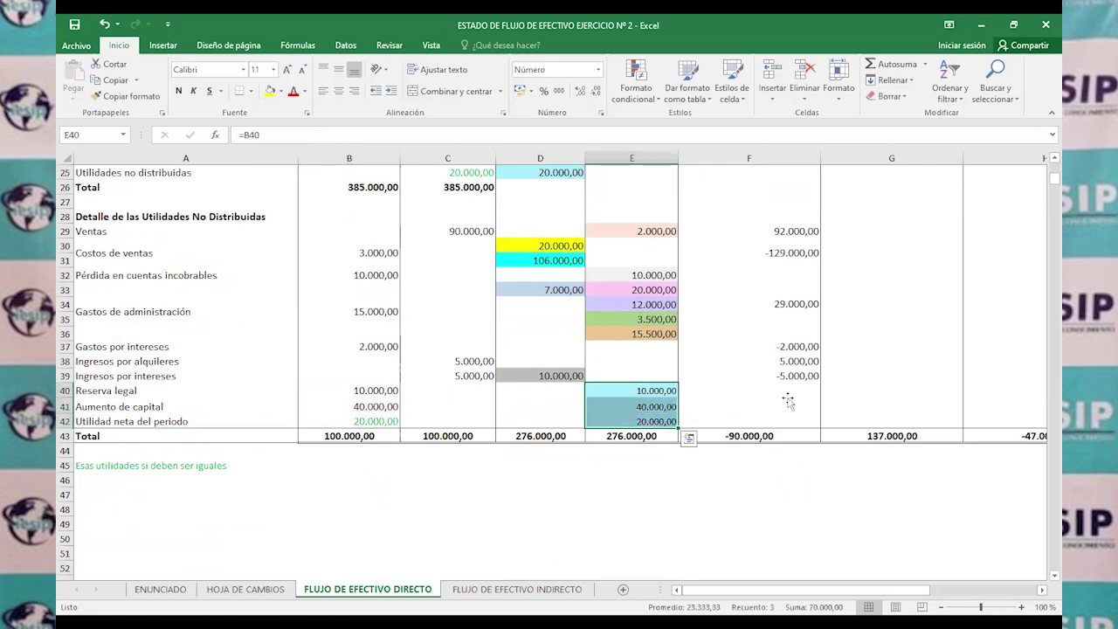
{"action": "left_click", "coordinate": [786, 391]}
{"action": "left_click", "coordinate": [782, 420]}
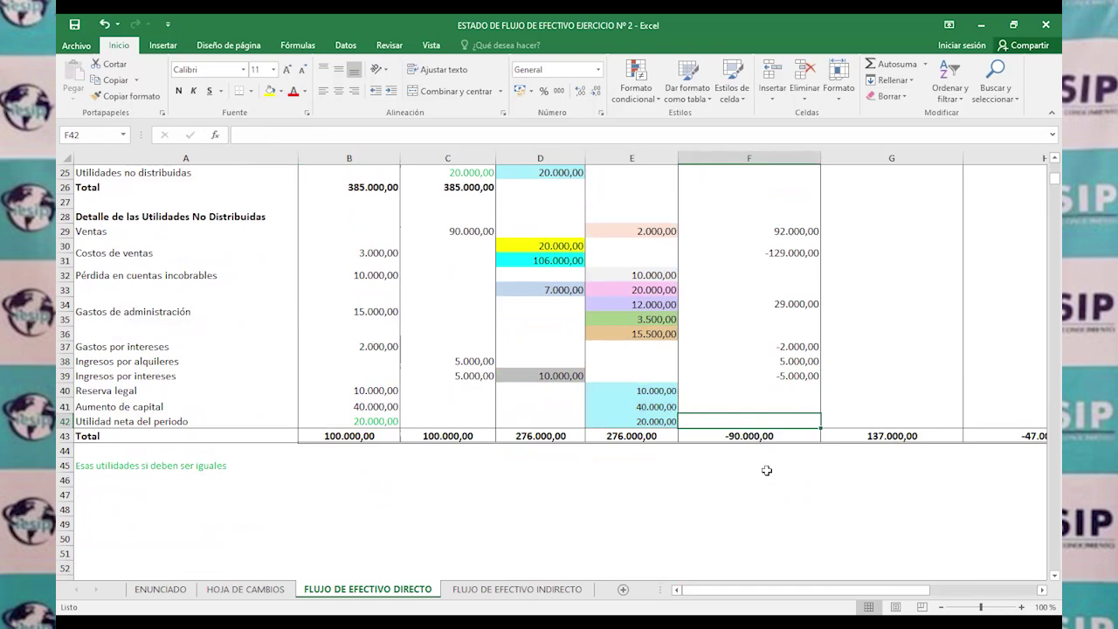
Inspect the Actividades en operación formula for the Costos de ventas row.
{"action": "scroll", "coordinate": [768, 469], "scroll_direction": "up", "scroll_amount": 2}
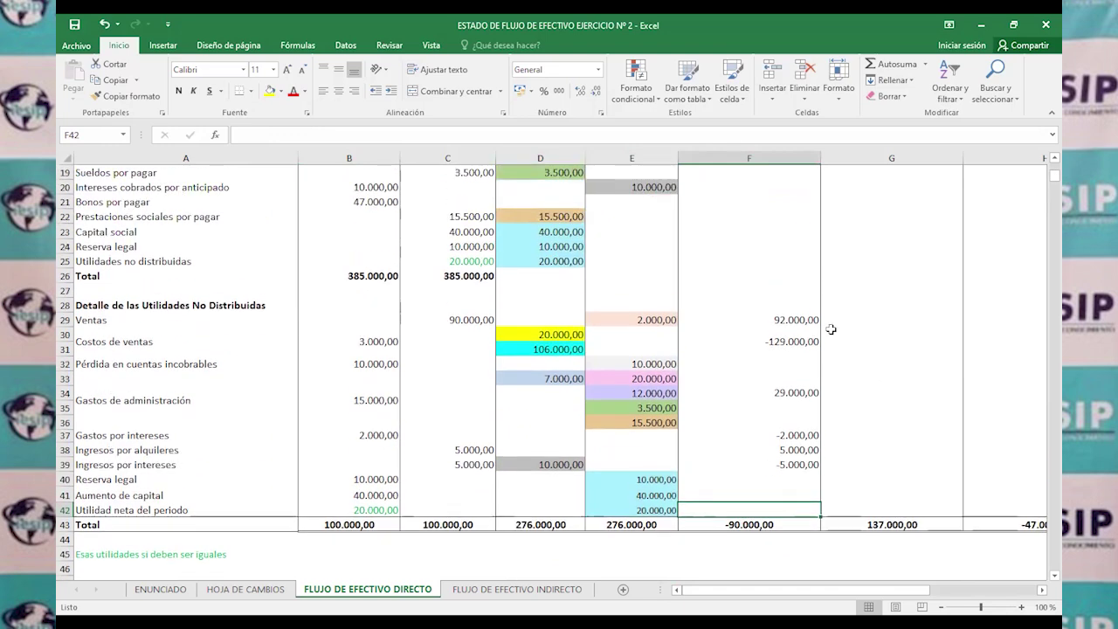
{"action": "left_click", "coordinate": [809, 344]}
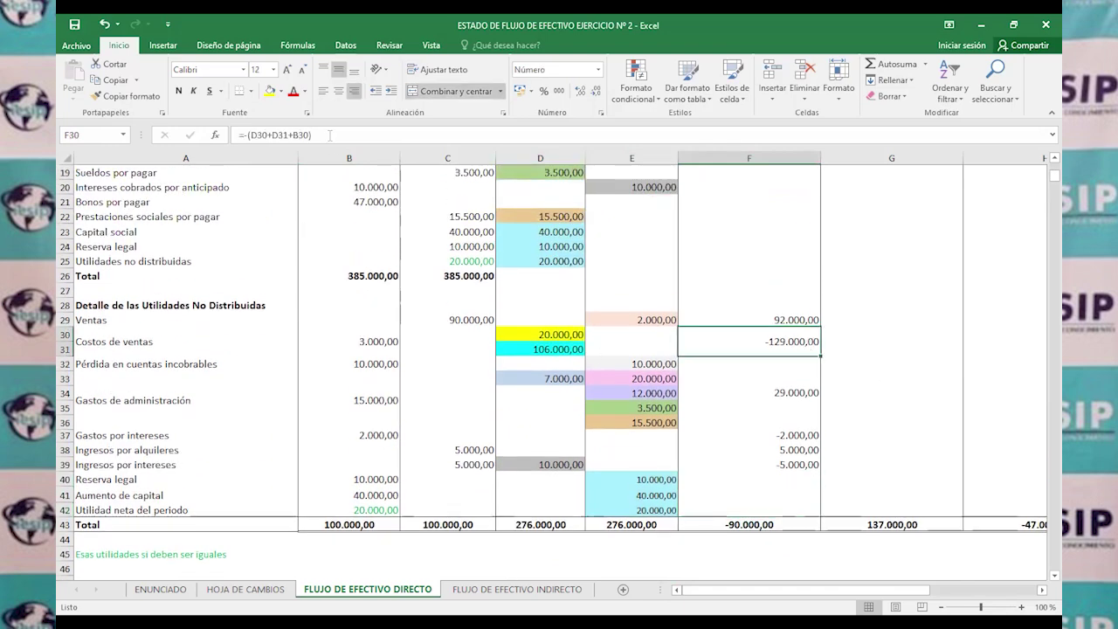
{"action": "left_click", "coordinate": [329, 135]}
{"action": "key", "text": "Return"}
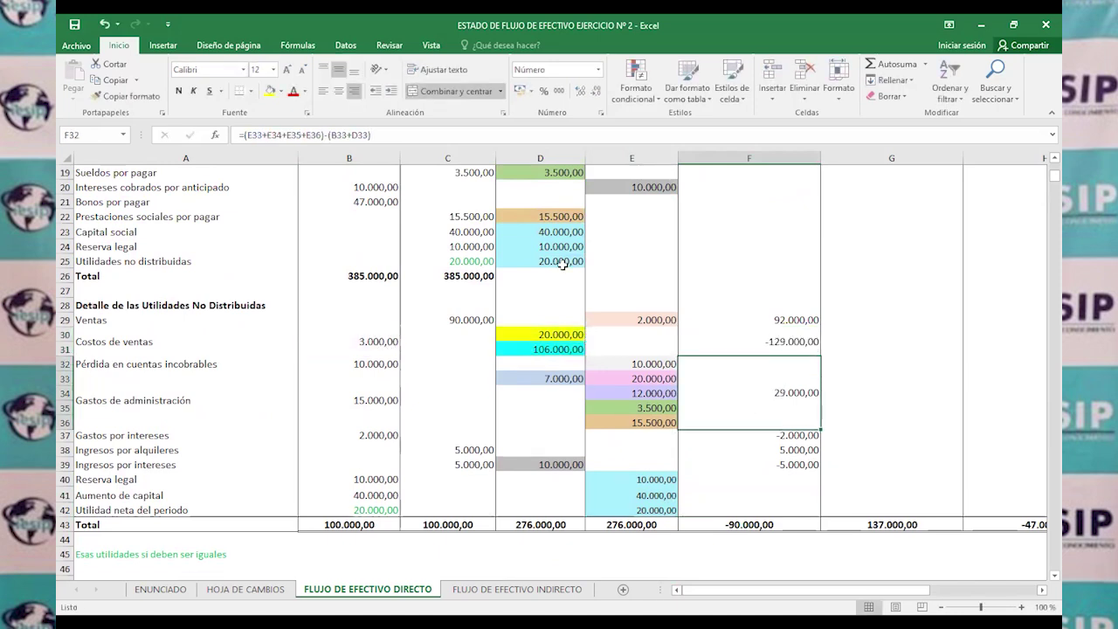
Examine which adjustments and net change the Gastos de administración formula combines under Actividades en operación.
{"action": "left_click", "coordinate": [378, 137]}
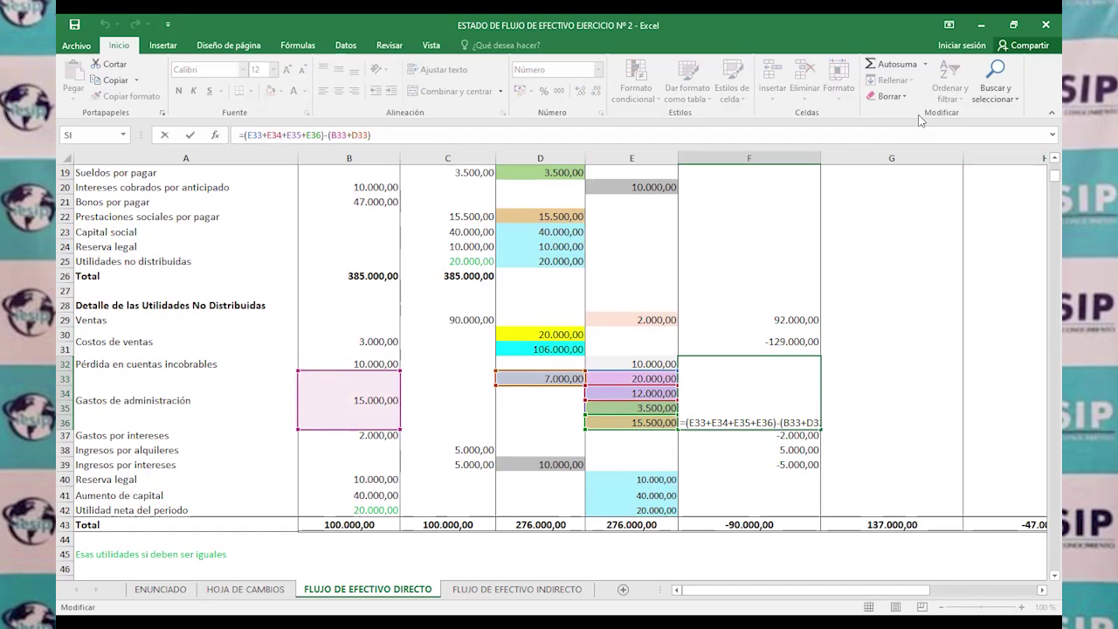
{"action": "left_click", "coordinate": [1044, 161]}
{"action": "left_click_drag", "start_coordinate": [1041, 183], "coordinate": [1042, 197]}
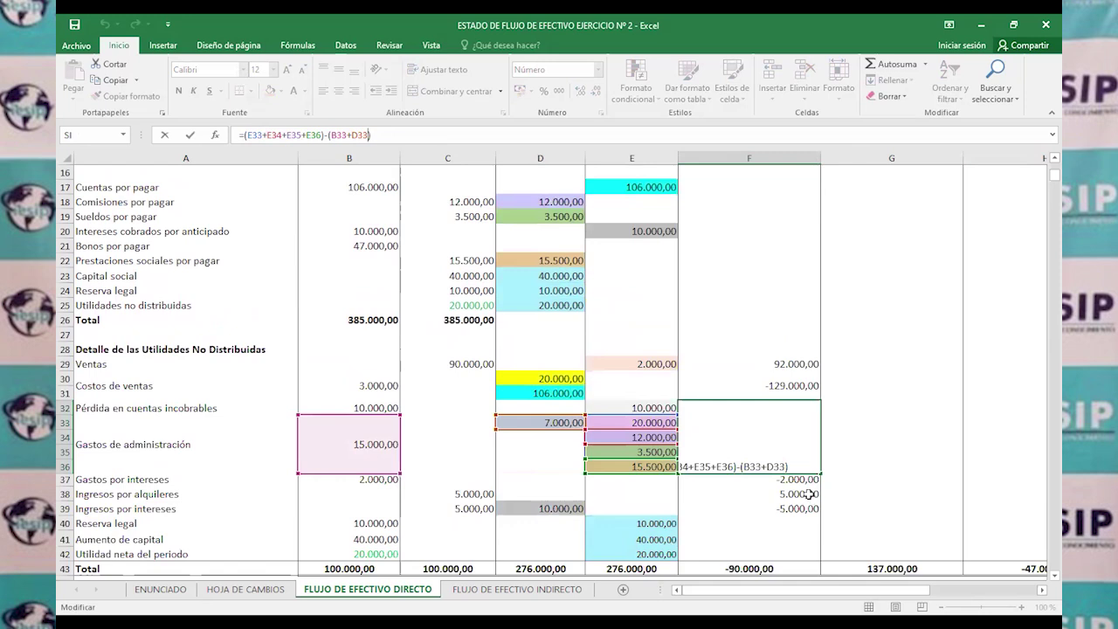
{"action": "left_click", "coordinate": [851, 455]}
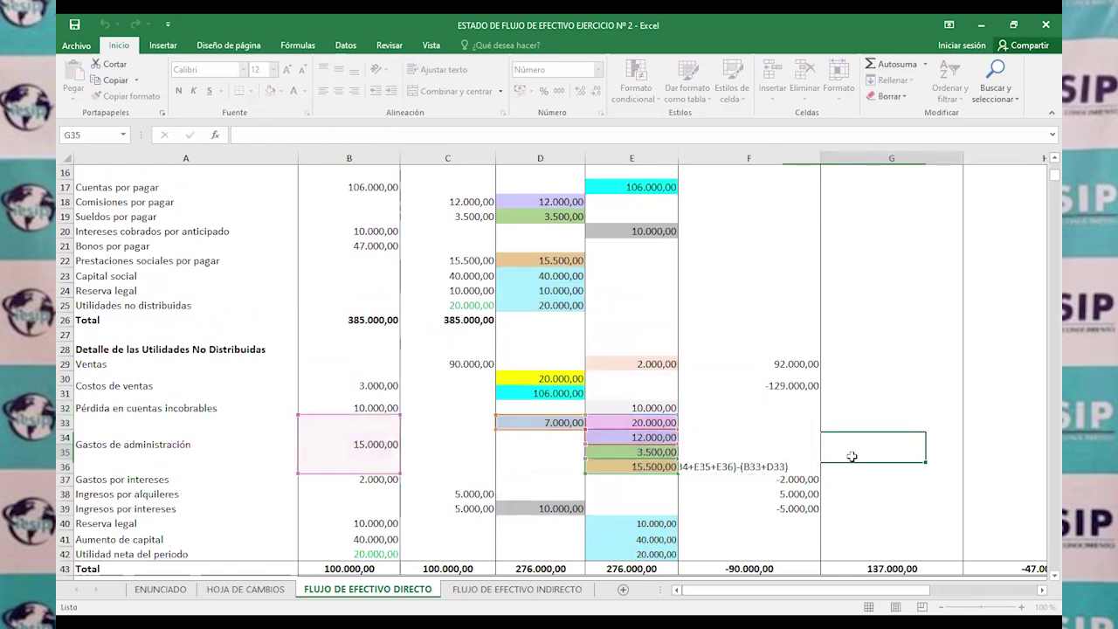
{"action": "left_click", "coordinate": [789, 432]}
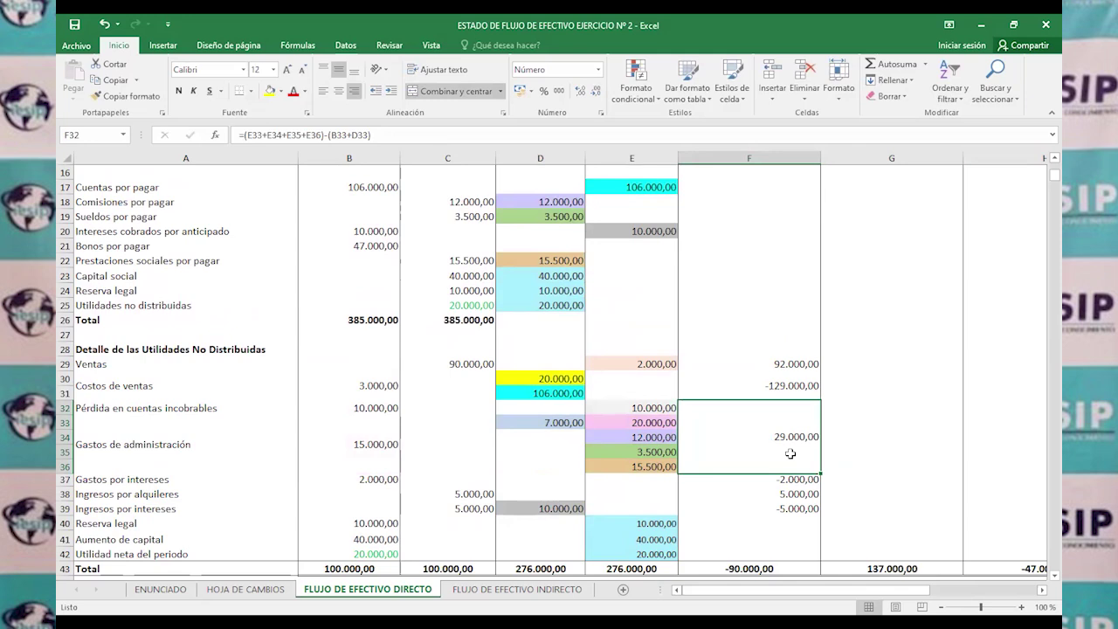
Check the Gastos por intereses operating amount and the Ingresos por intereses net change.
{"action": "scroll", "coordinate": [789, 456], "scroll_direction": "down", "scroll_amount": 1}
{"action": "key", "text": "Down"}
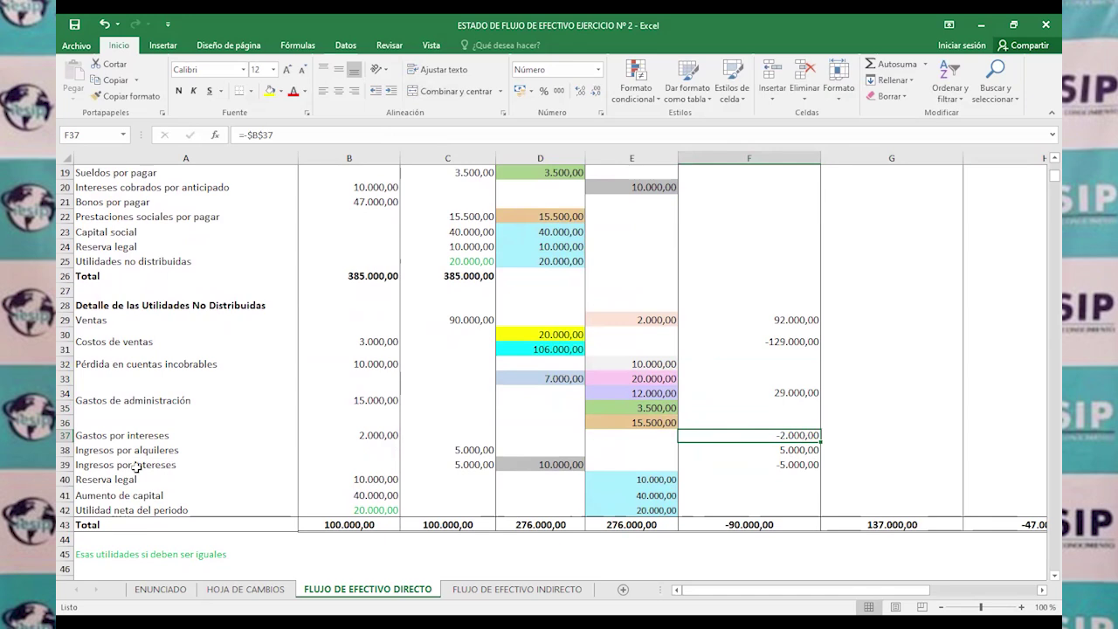
{"action": "left_click", "coordinate": [447, 460]}
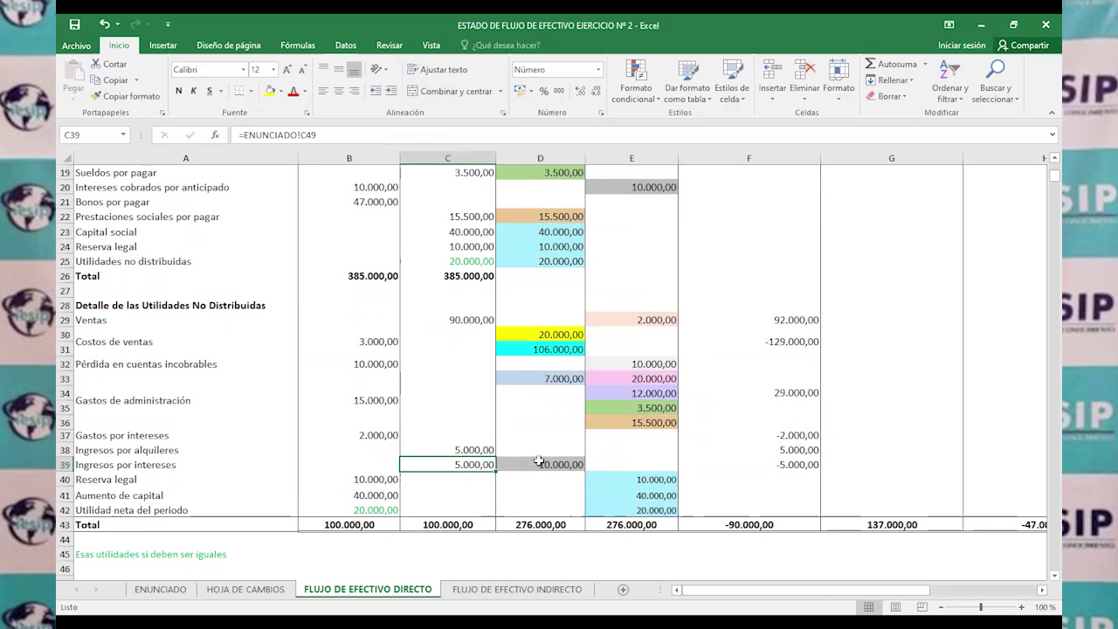
Inspect the range summed by the Actividades en operación total formula, from the Efectivo row down to the Total row.
{"action": "left_click", "coordinate": [773, 524]}
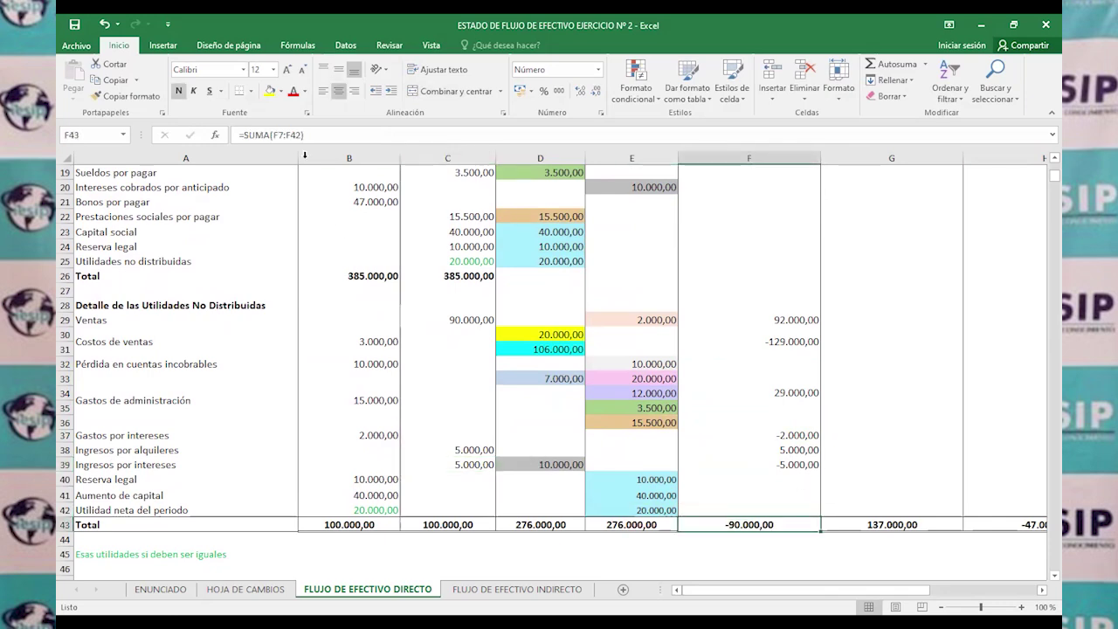
{"action": "double_click", "coordinate": [774, 524]}
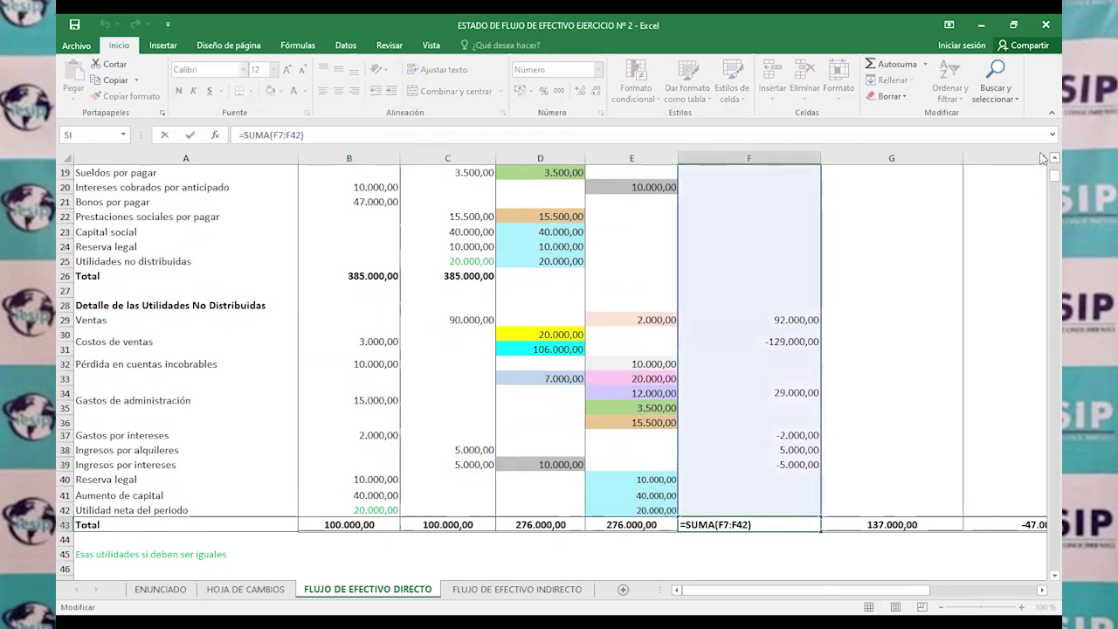
{"action": "scroll", "coordinate": [1041, 157], "scroll_direction": "up", "scroll_amount": 3}
{"action": "scroll", "coordinate": [1041, 157], "scroll_direction": "up", "scroll_amount": 5}
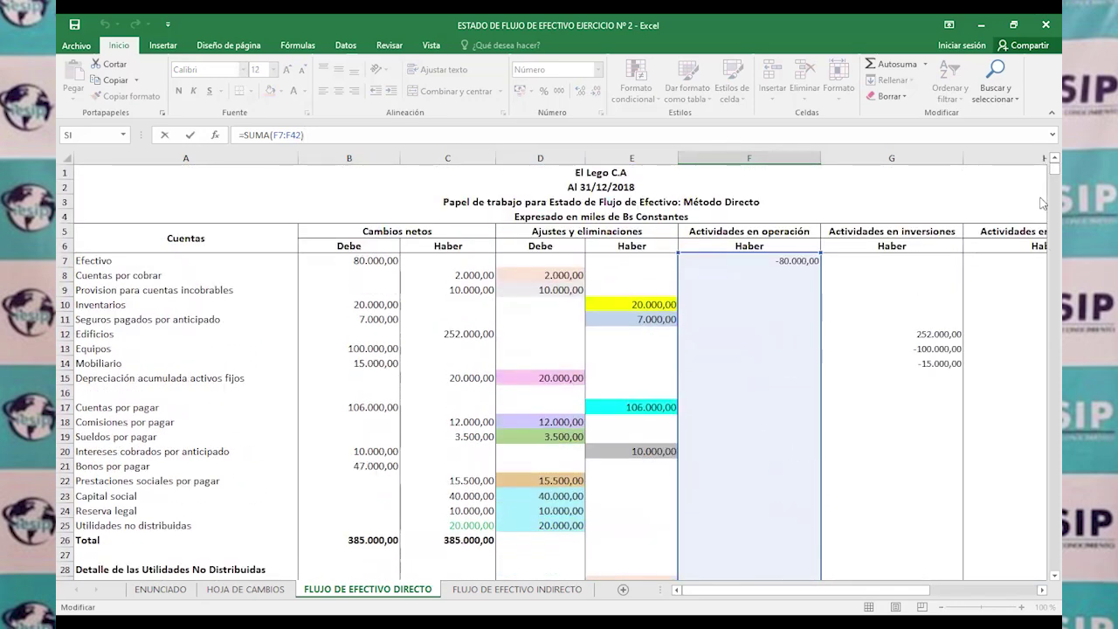
{"action": "left_click_drag", "start_coordinate": [1041, 179], "coordinate": [1045, 195]}
{"action": "scroll", "coordinate": [953, 352], "scroll_direction": "up", "scroll_amount": 8}
{"action": "scroll", "coordinate": [873, 367], "scroll_direction": "down", "scroll_amount": 6}
{"action": "left_click", "coordinate": [786, 422]}
{"action": "scroll", "coordinate": [828, 420], "scroll_direction": "up", "scroll_amount": 13}
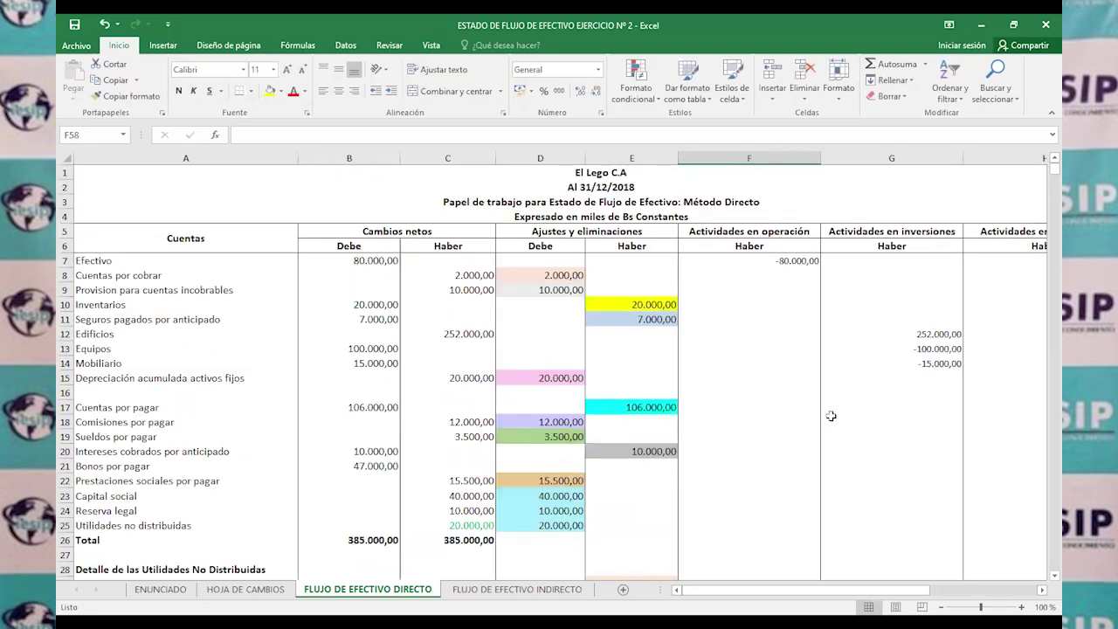
Check the Edificios row's Actividades en inversiones amount and the formula of that column's total.
{"action": "left_click", "coordinate": [916, 336]}
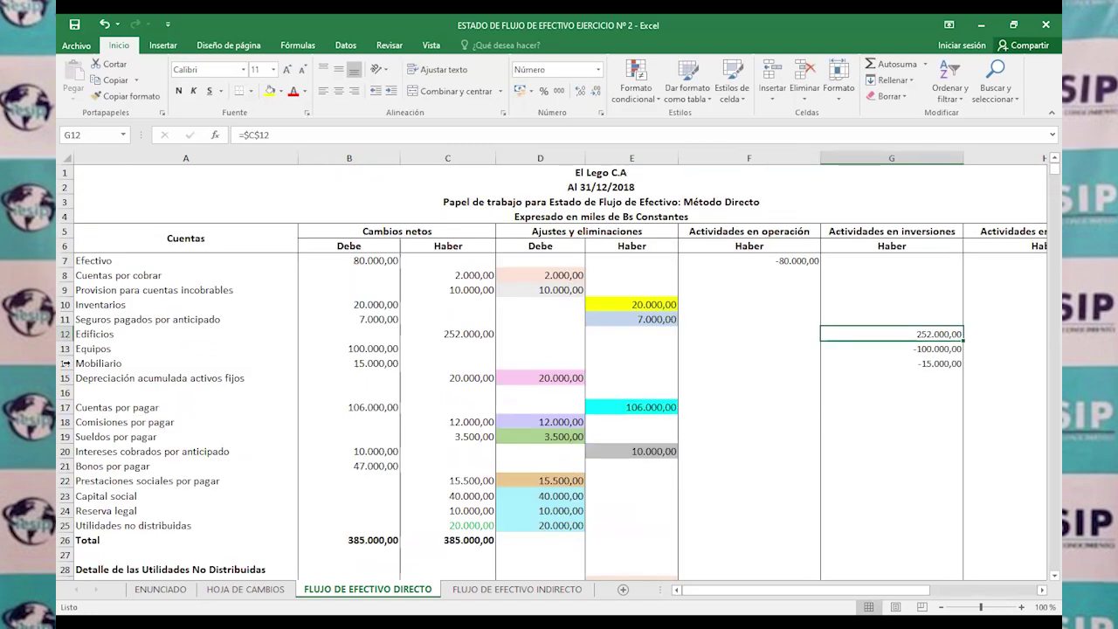
{"action": "left_click", "coordinate": [65, 334]}
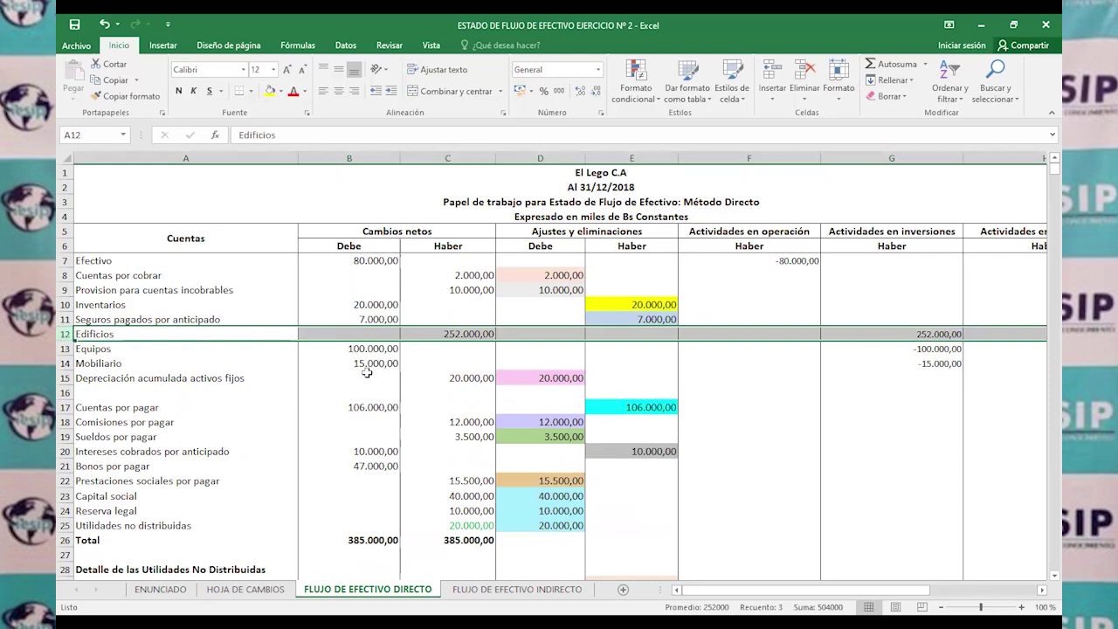
{"action": "scroll", "coordinate": [868, 473], "scroll_direction": "down", "scroll_amount": 4}
{"action": "scroll", "coordinate": [872, 483], "scroll_direction": "down", "scroll_amount": 3}
{"action": "left_click", "coordinate": [872, 484]}
Compare the Bonos por pagar amount under Actividades en financiación with that column's total formula.
{"action": "left_click_drag", "start_coordinate": [756, 590], "coordinate": [788, 590]}
{"action": "scroll", "coordinate": [774, 529], "scroll_direction": "up", "scroll_amount": 6}
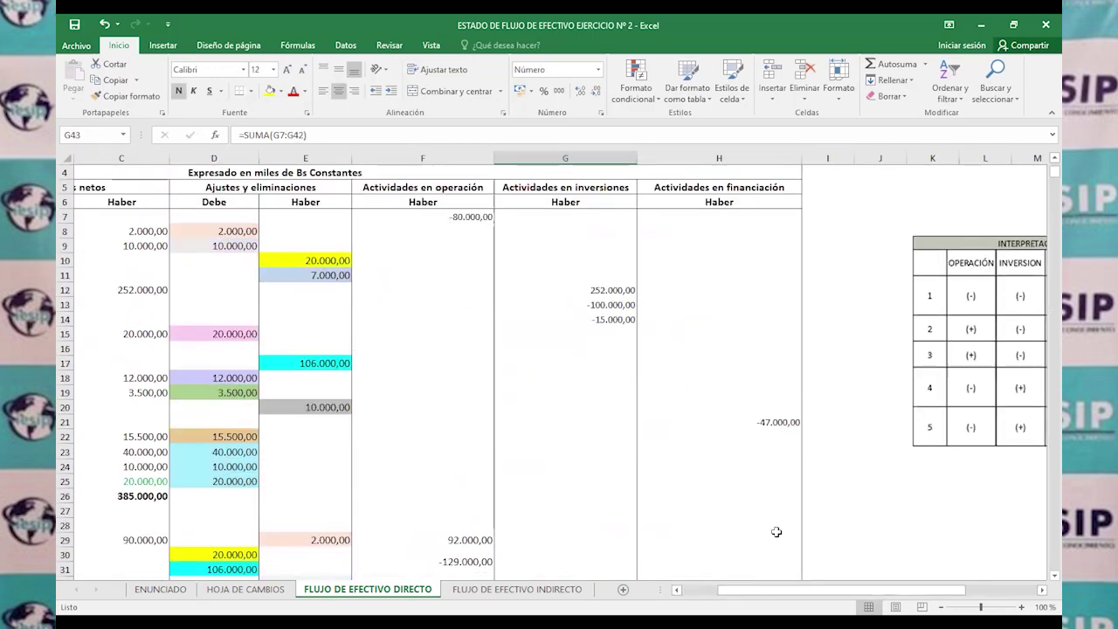
{"action": "left_click", "coordinate": [745, 419]}
{"action": "left_click_drag", "start_coordinate": [772, 591], "coordinate": [680, 592]}
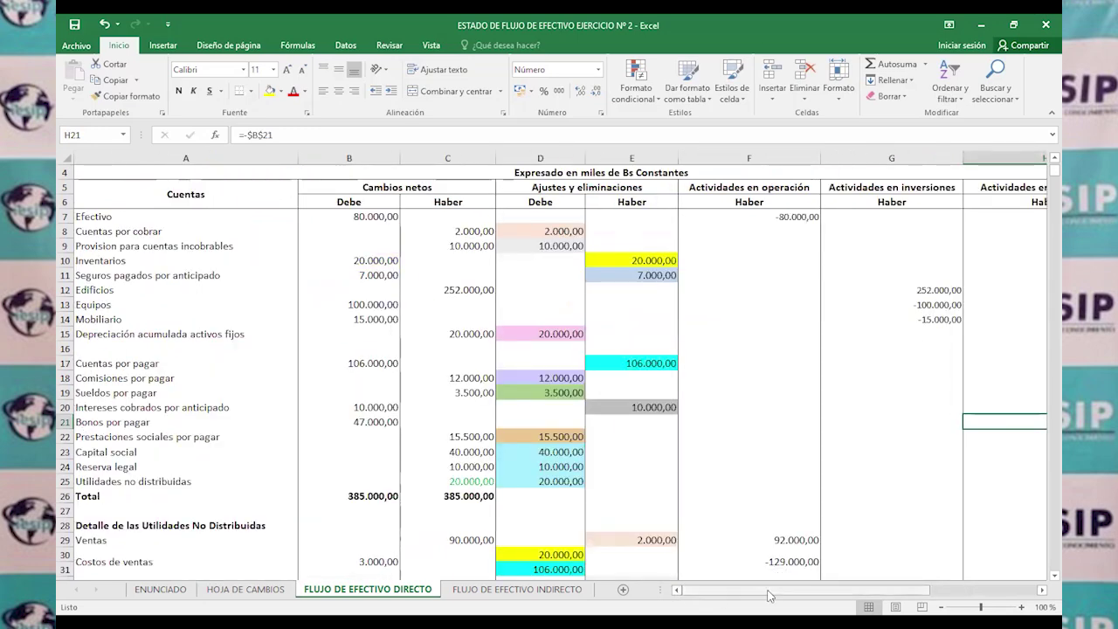
{"action": "scroll", "coordinate": [755, 497], "scroll_direction": "right", "scroll_amount": 2}
{"action": "scroll", "coordinate": [755, 497], "scroll_direction": "down", "scroll_amount": 5}
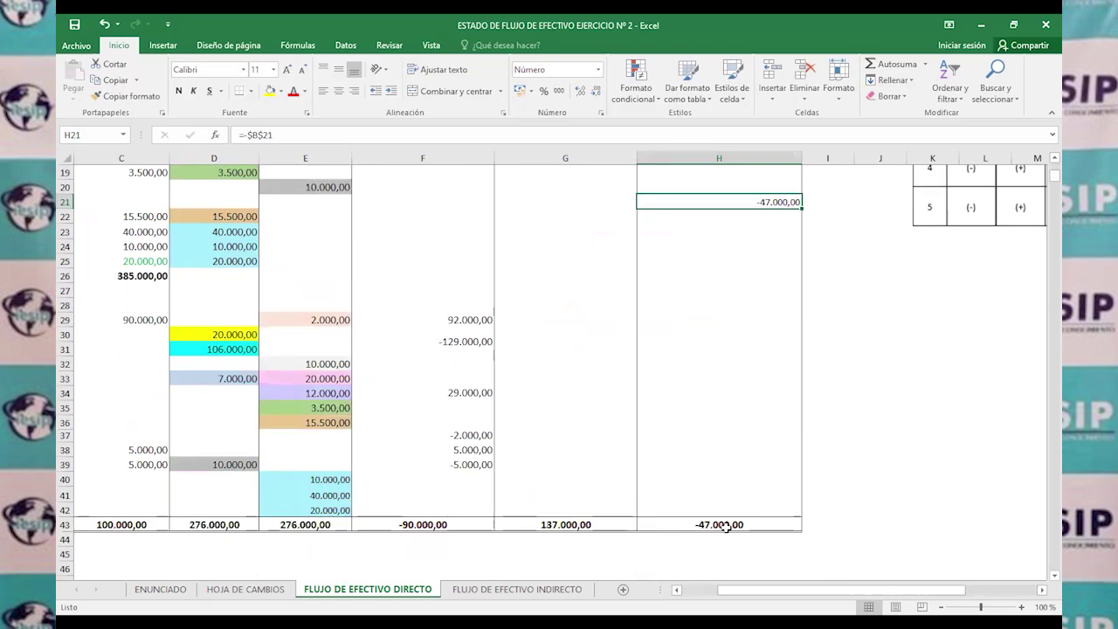
{"action": "left_click", "coordinate": [726, 527]}
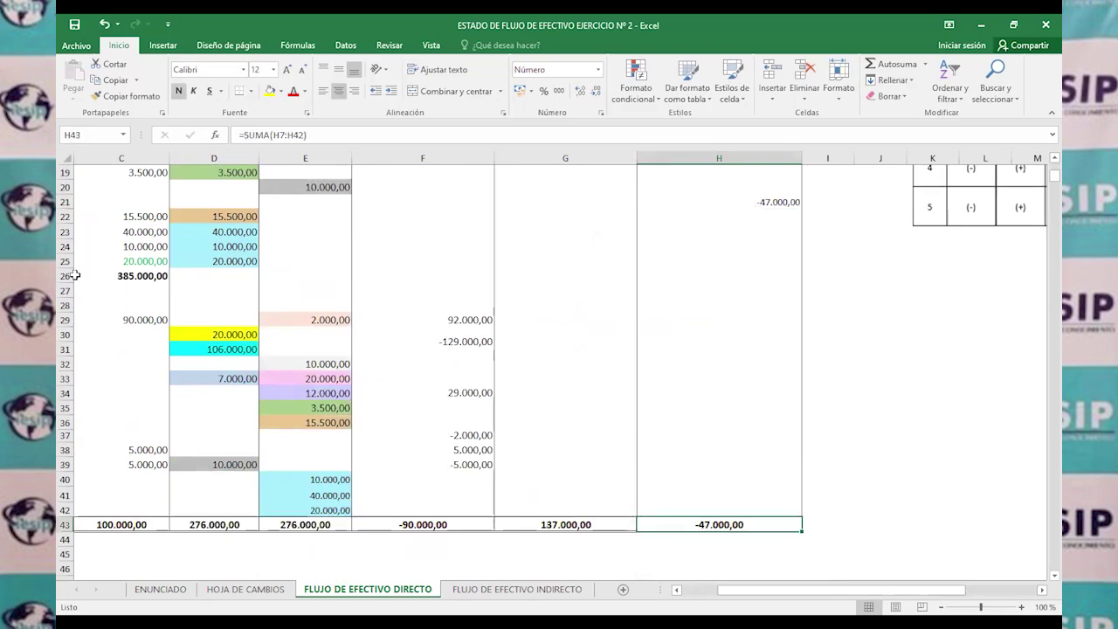
{"action": "left_click", "coordinate": [717, 204]}
{"action": "left_click", "coordinate": [747, 535]}
{"action": "scroll", "coordinate": [733, 559], "scroll_direction": "down", "scroll_amount": 2}
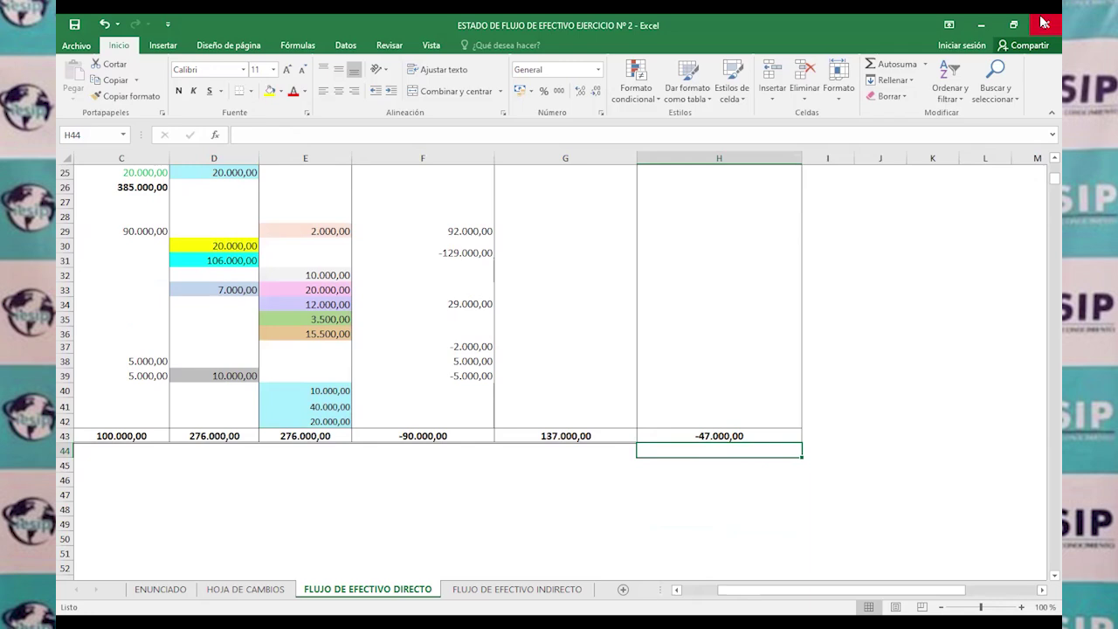
{"action": "scroll", "coordinate": [1041, 162], "scroll_direction": "up", "scroll_amount": 8}
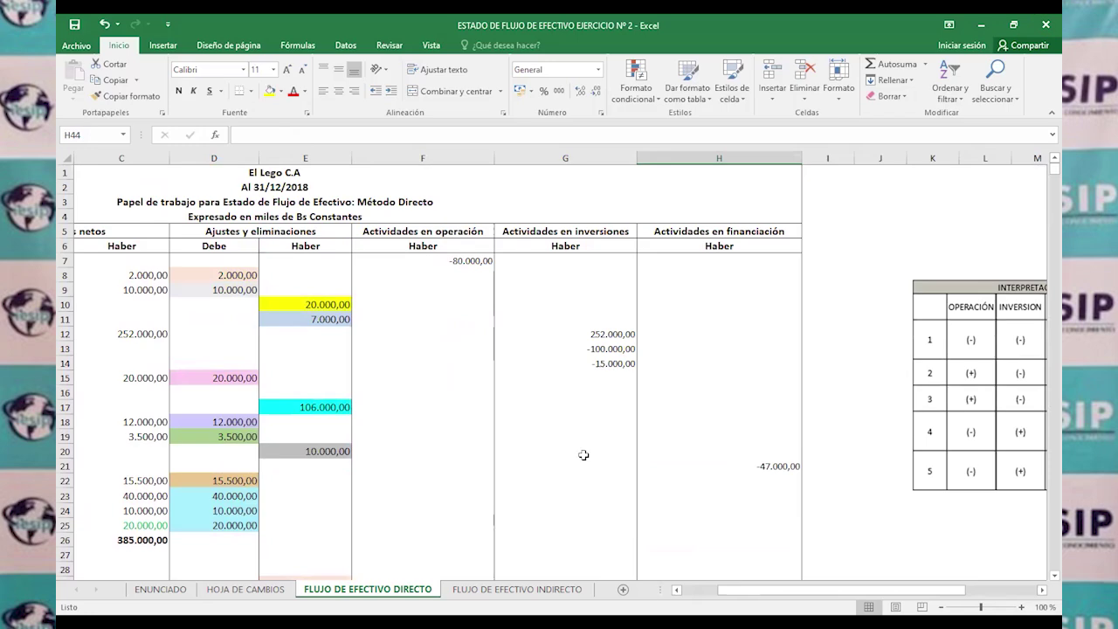
{"action": "scroll", "coordinate": [584, 451], "scroll_direction": "down", "scroll_amount": 2}
{"action": "scroll", "coordinate": [584, 451], "scroll_direction": "up", "scroll_amount": 2}
{"action": "scroll", "coordinate": [686, 516], "scroll_direction": "down", "scroll_amount": 10}
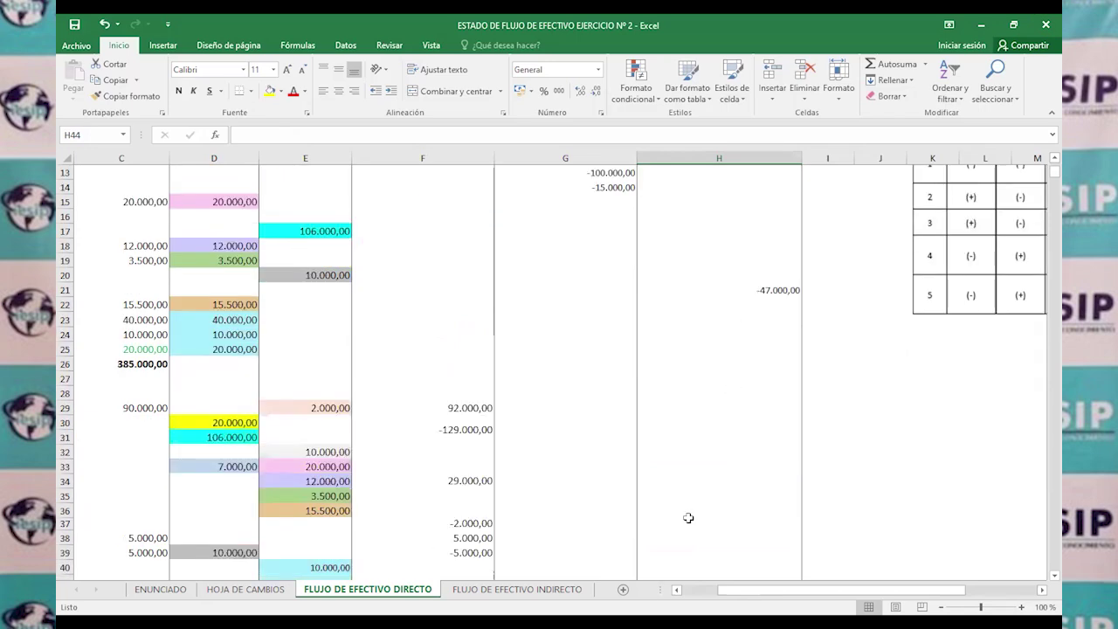
{"action": "scroll", "coordinate": [688, 518], "scroll_direction": "up", "scroll_amount": 10}
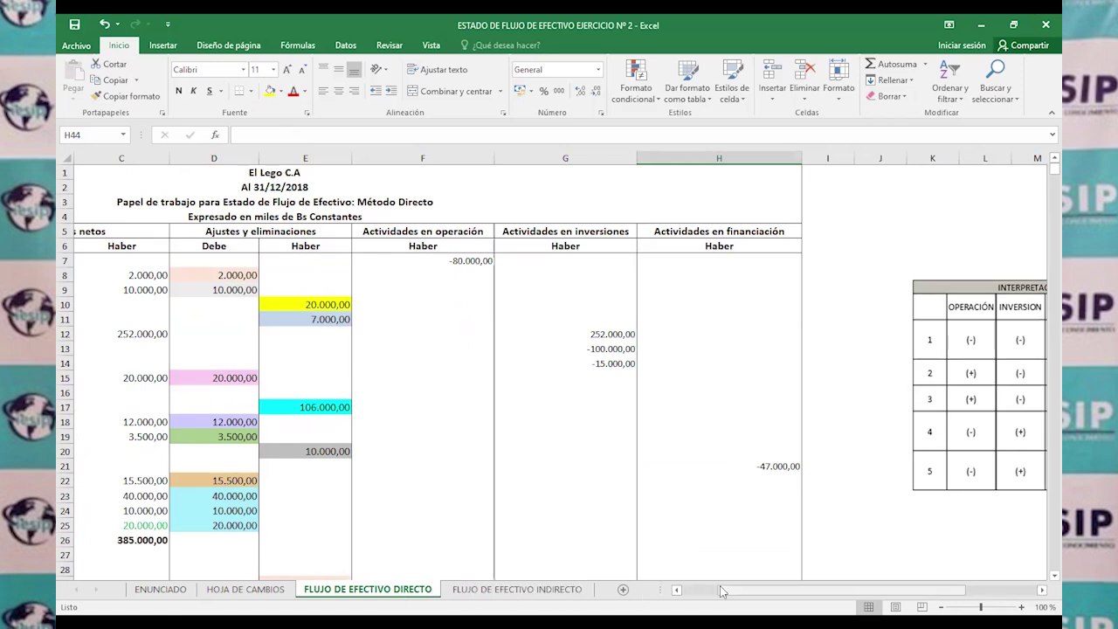
On the FLUJO DE EFECTIVO INDIRECTO sheet, check the source reference of each operating cash movement and the operating total's formula.
{"action": "left_click", "coordinate": [517, 589]}
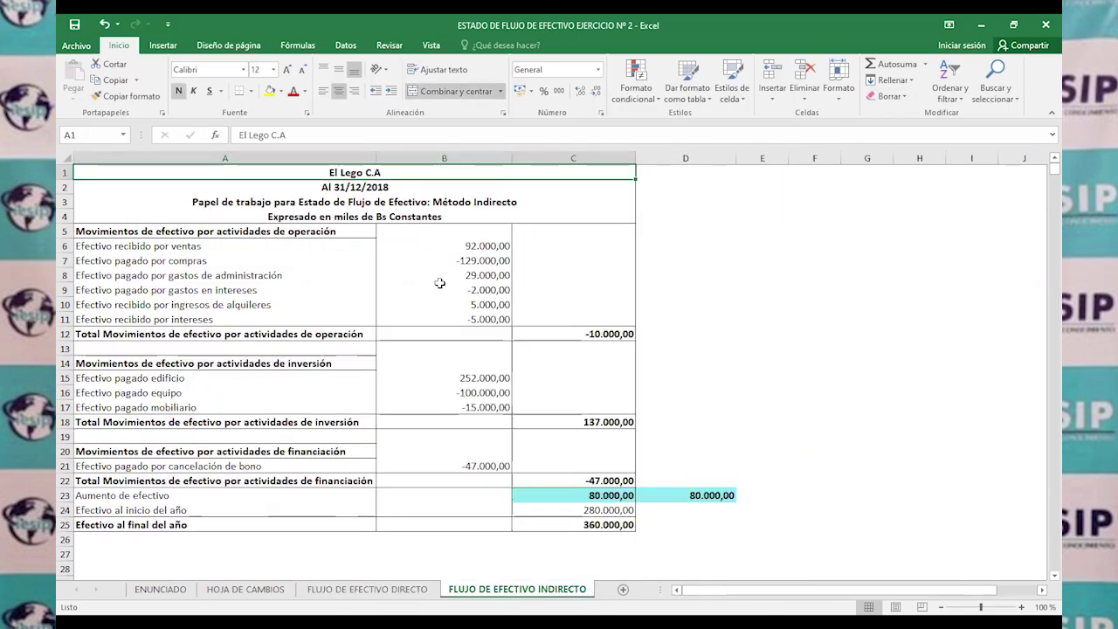
{"action": "left_click", "coordinate": [327, 233]}
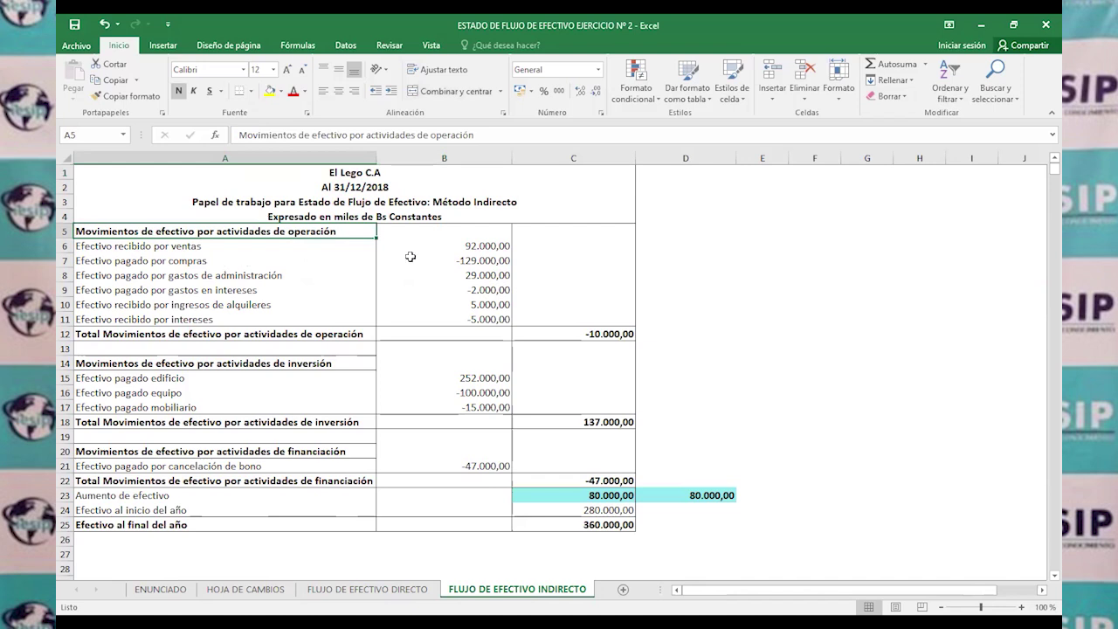
{"action": "left_click", "coordinate": [491, 247]}
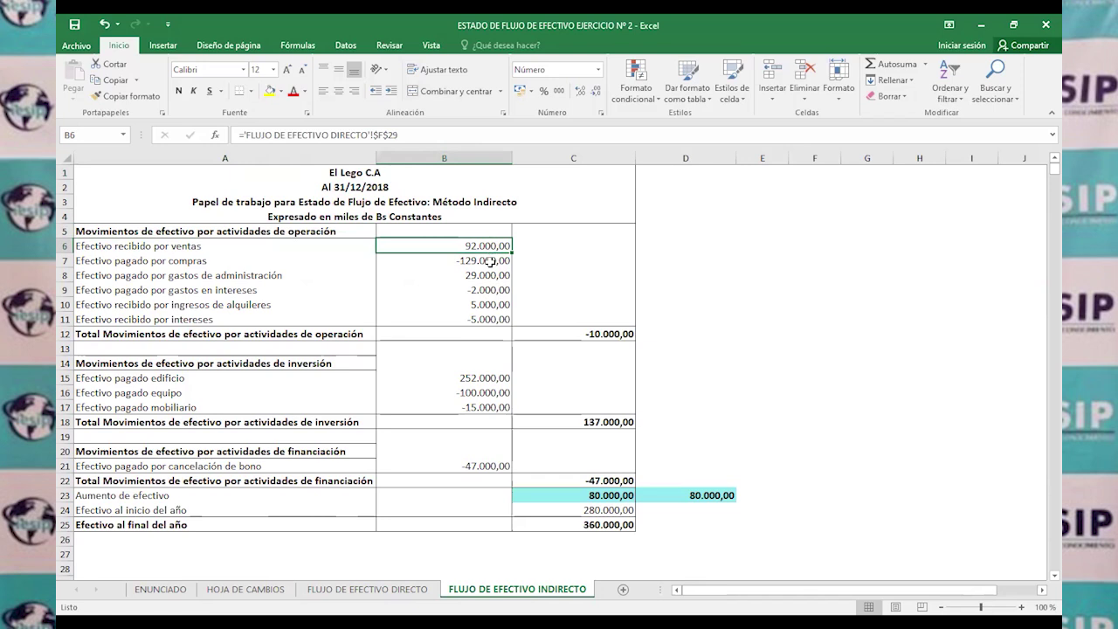
{"action": "left_click", "coordinate": [491, 261]}
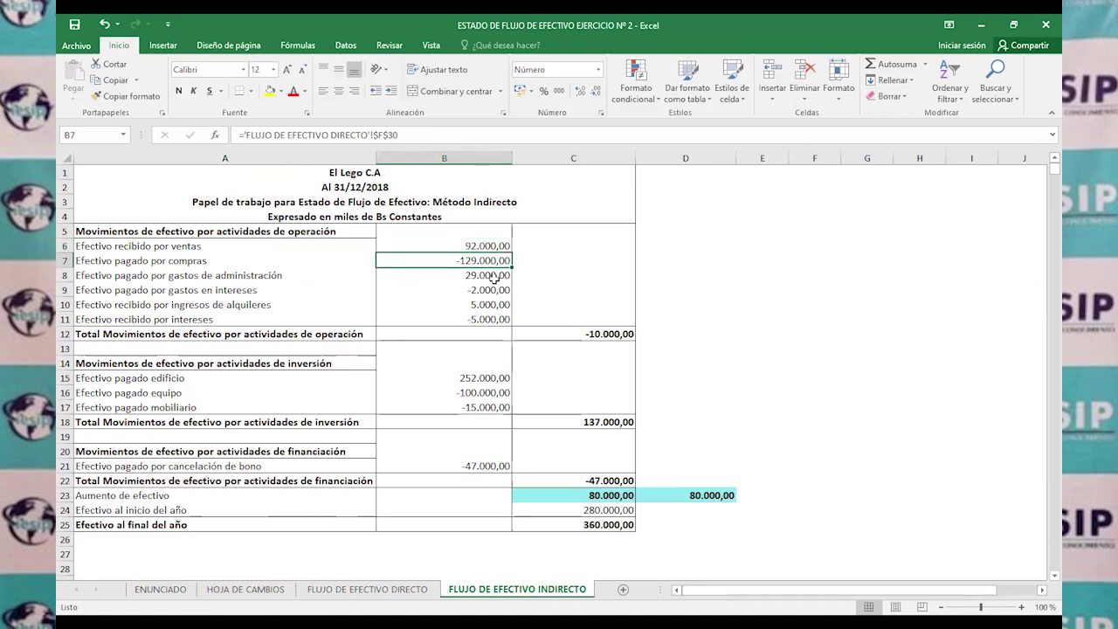
{"action": "left_click", "coordinate": [491, 276]}
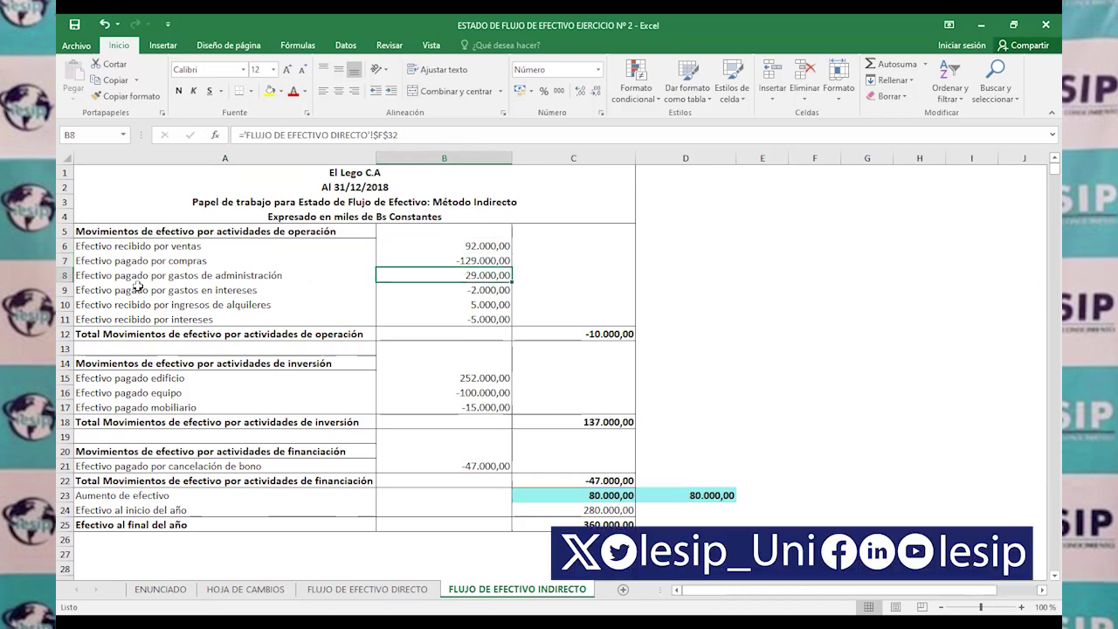
{"action": "left_click", "coordinate": [503, 291]}
{"action": "left_click", "coordinate": [498, 305]}
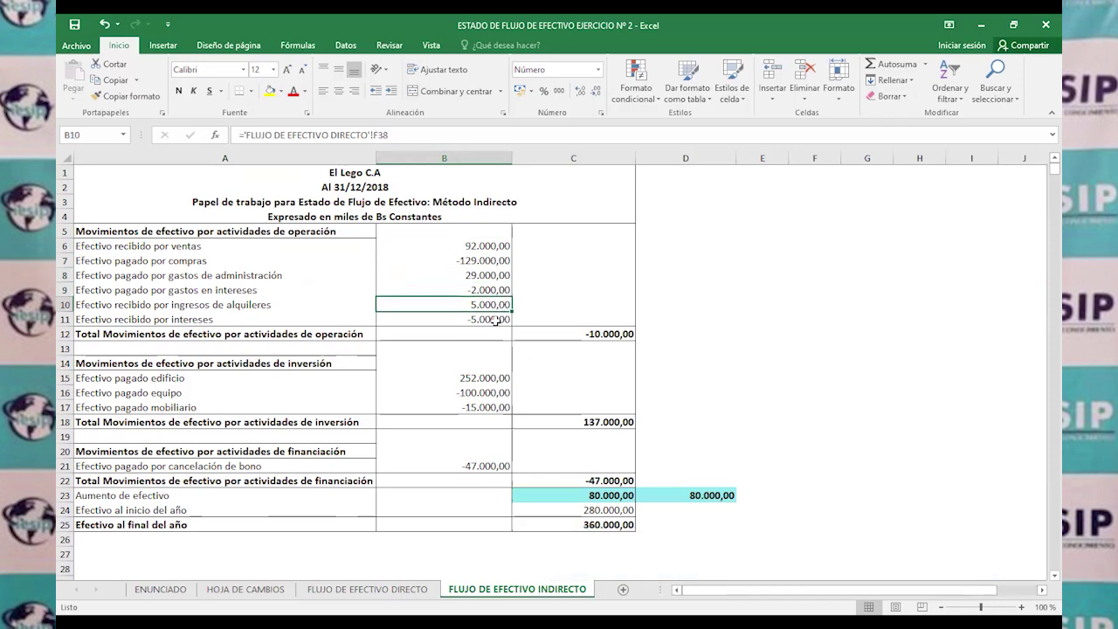
{"action": "left_click", "coordinate": [489, 321]}
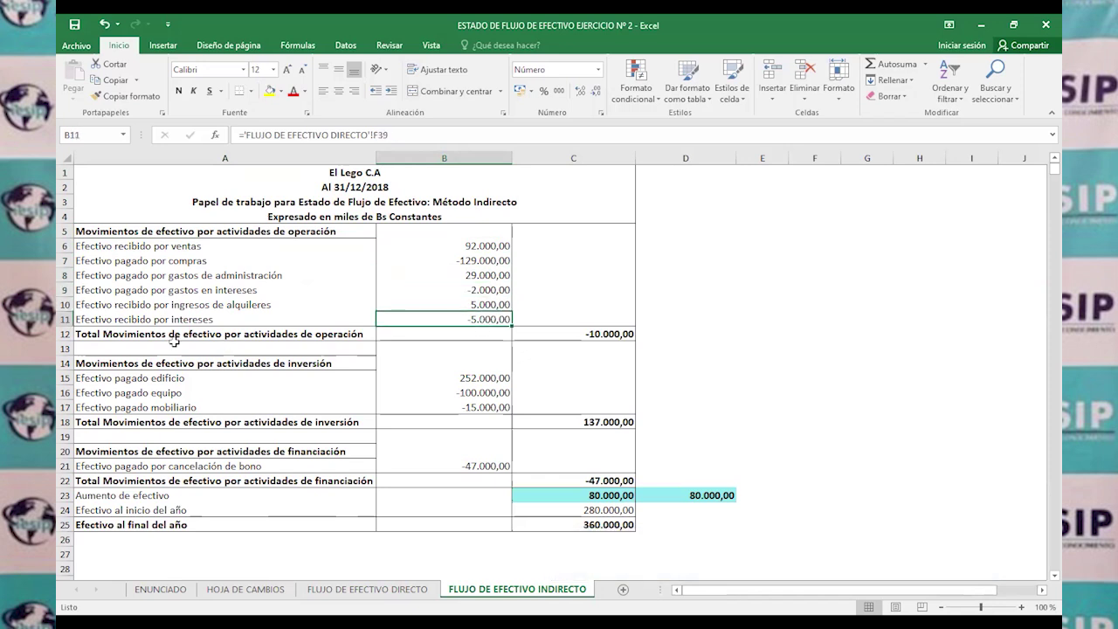
{"action": "left_click", "coordinate": [583, 335]}
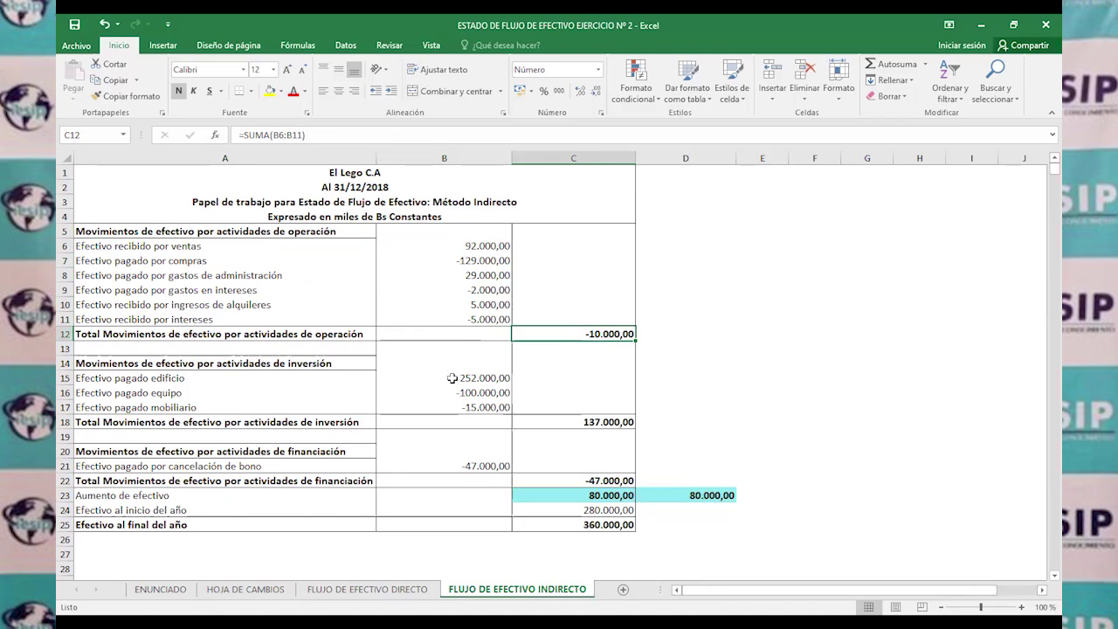
Check the investing movements for edificio, equipo and mobiliario, the bond cancellation payment, and both section totals.
{"action": "left_click", "coordinate": [247, 375]}
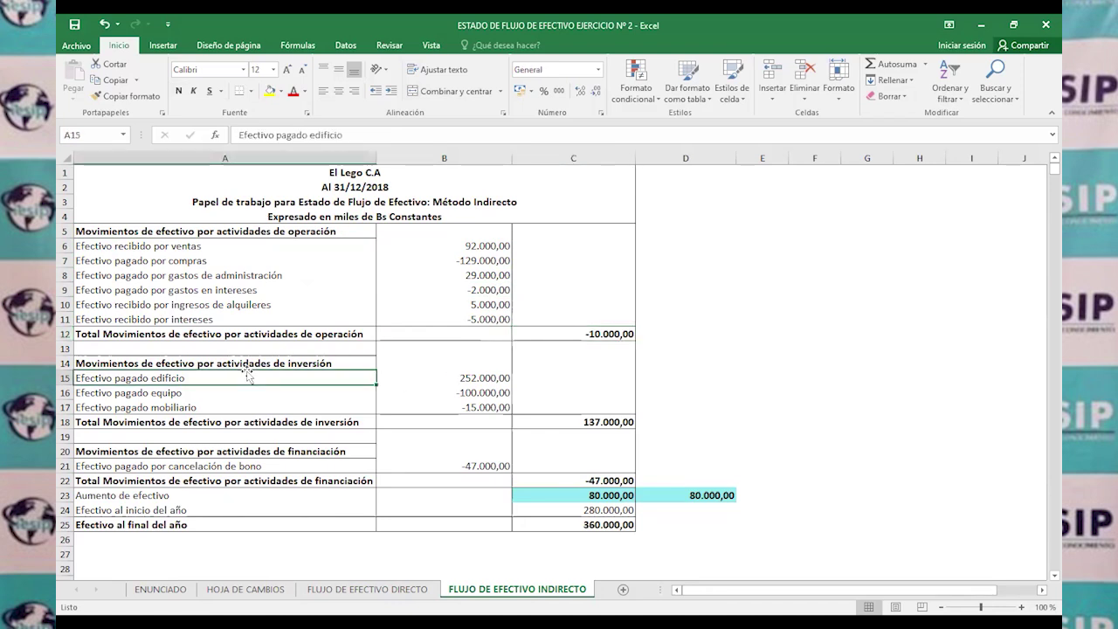
{"action": "left_click", "coordinate": [483, 380]}
{"action": "left_click_drag", "start_coordinate": [477, 397], "coordinate": [479, 409]}
{"action": "left_click", "coordinate": [565, 420]}
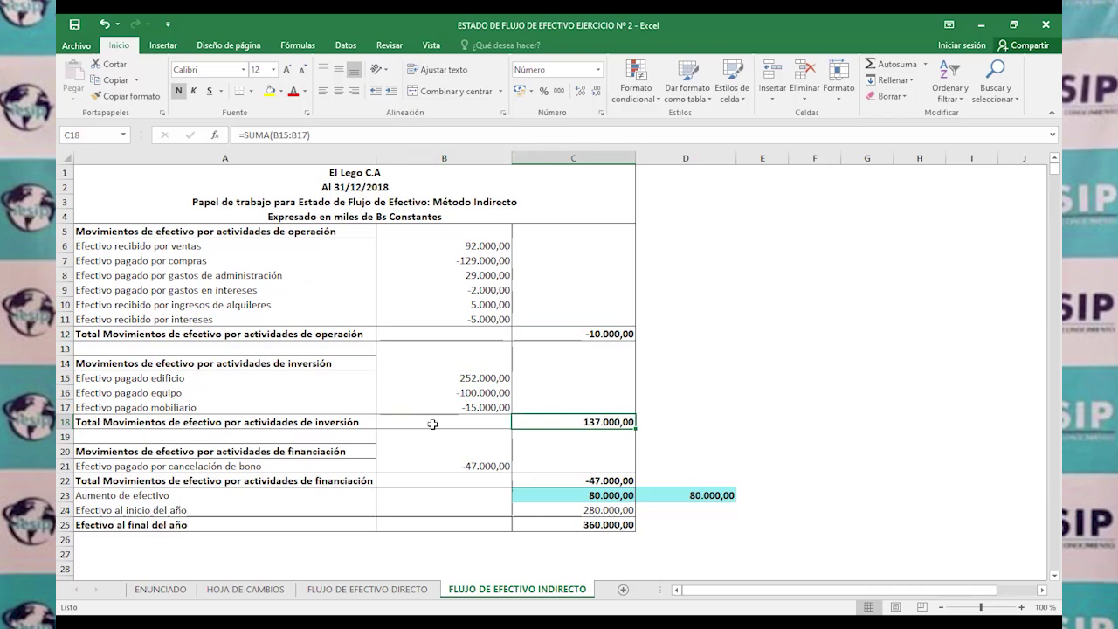
{"action": "left_click", "coordinate": [499, 468]}
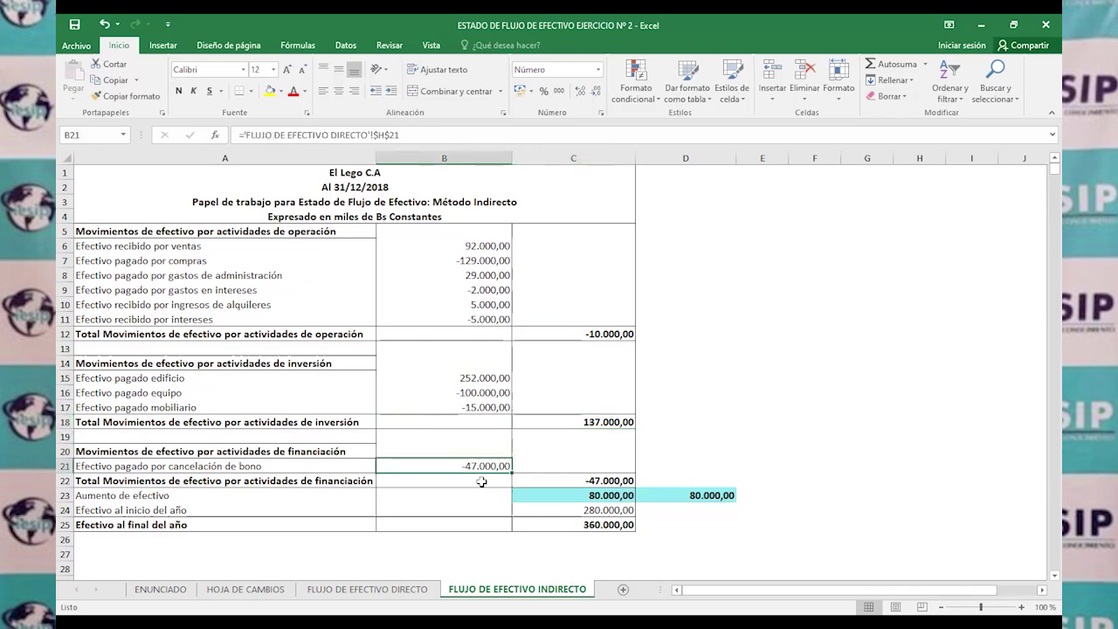
{"action": "left_click", "coordinate": [562, 478]}
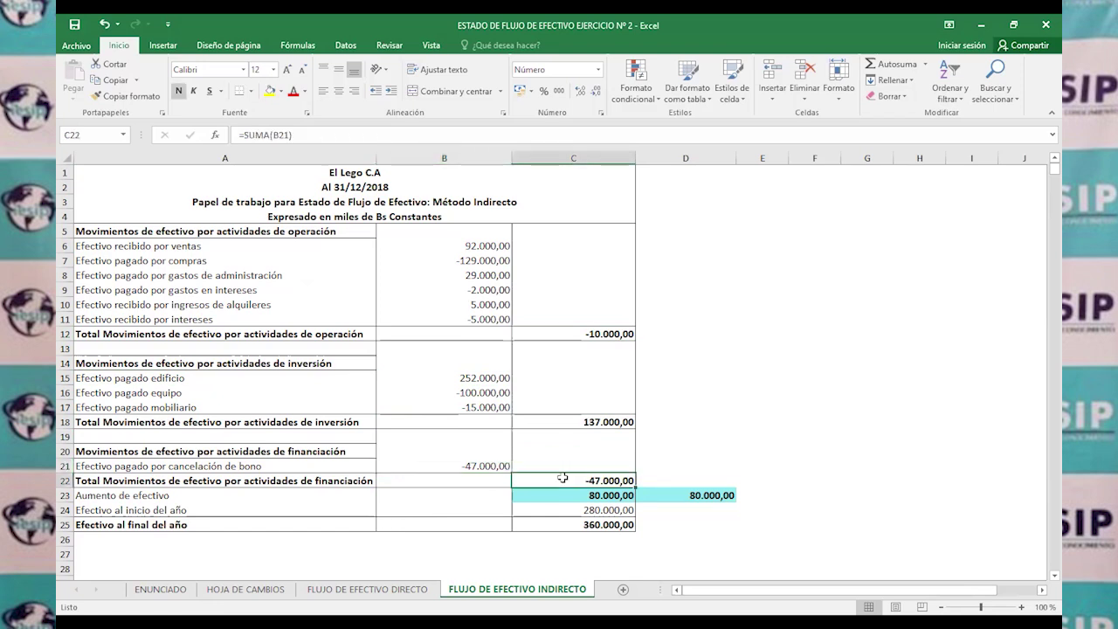
Inspect which cells the operating and investing total formulas add up, leaving both formulas as they are.
{"action": "left_click", "coordinate": [598, 323]}
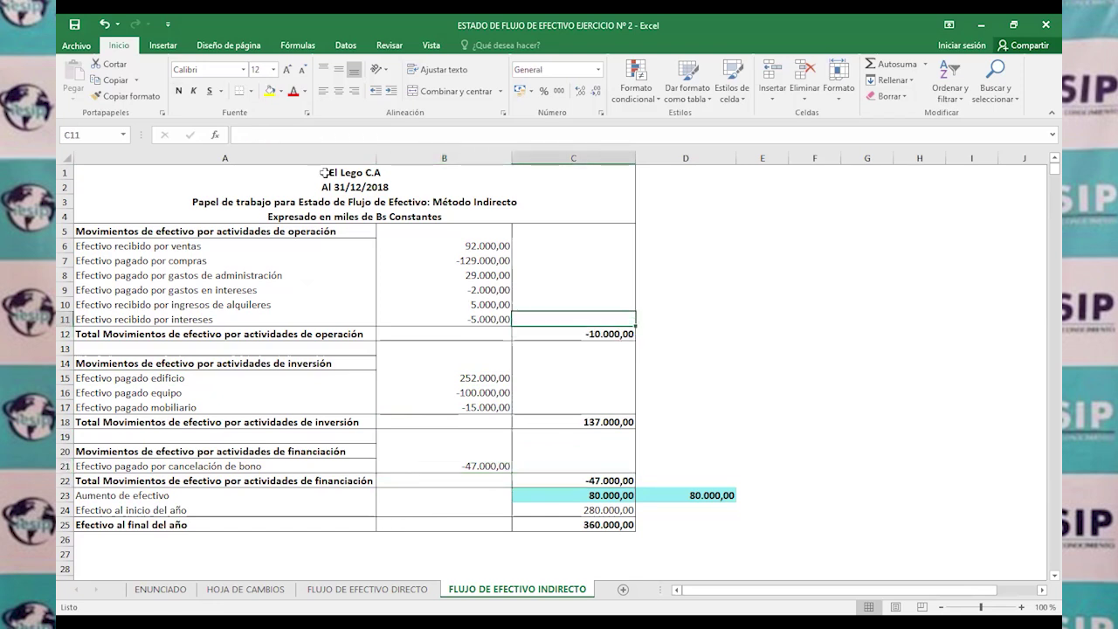
{"action": "double_click", "coordinate": [569, 335]}
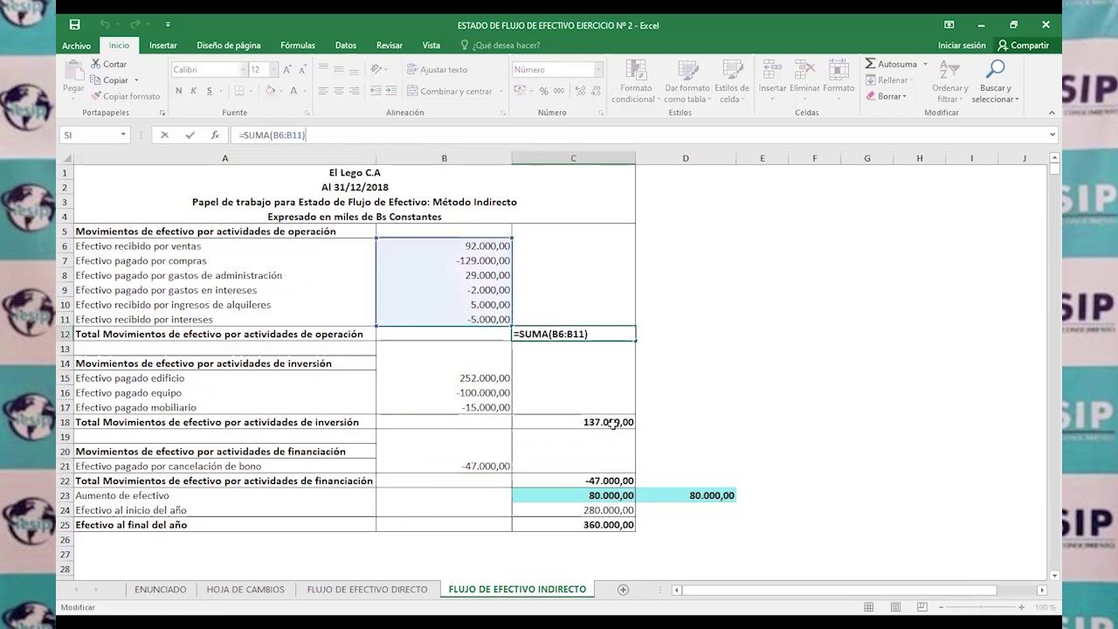
{"action": "left_click", "coordinate": [711, 422]}
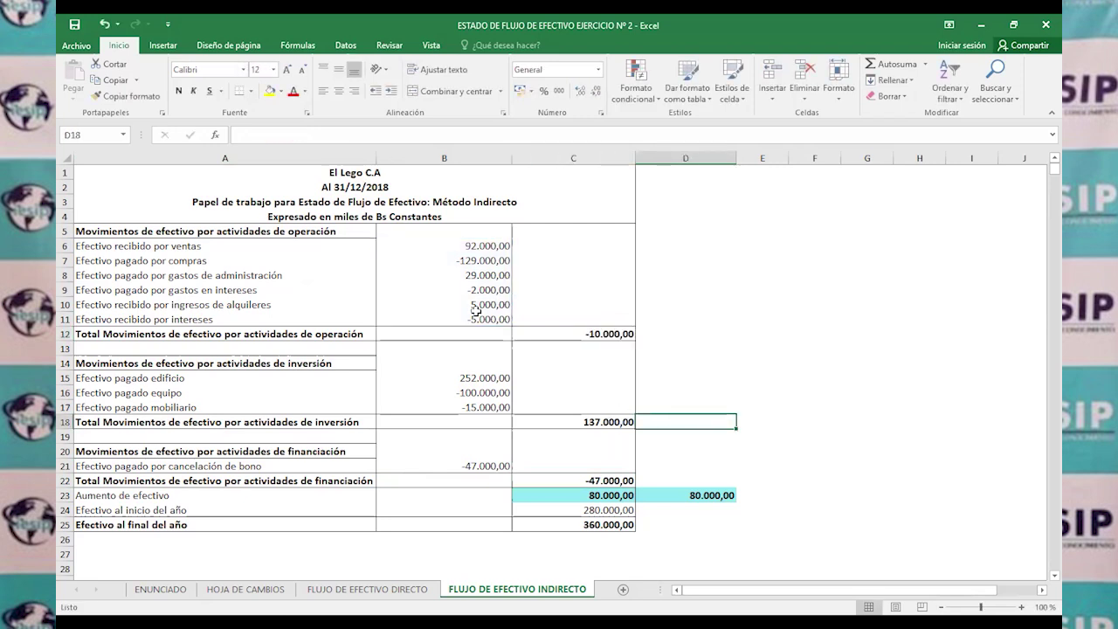
{"action": "left_click", "coordinate": [574, 421]}
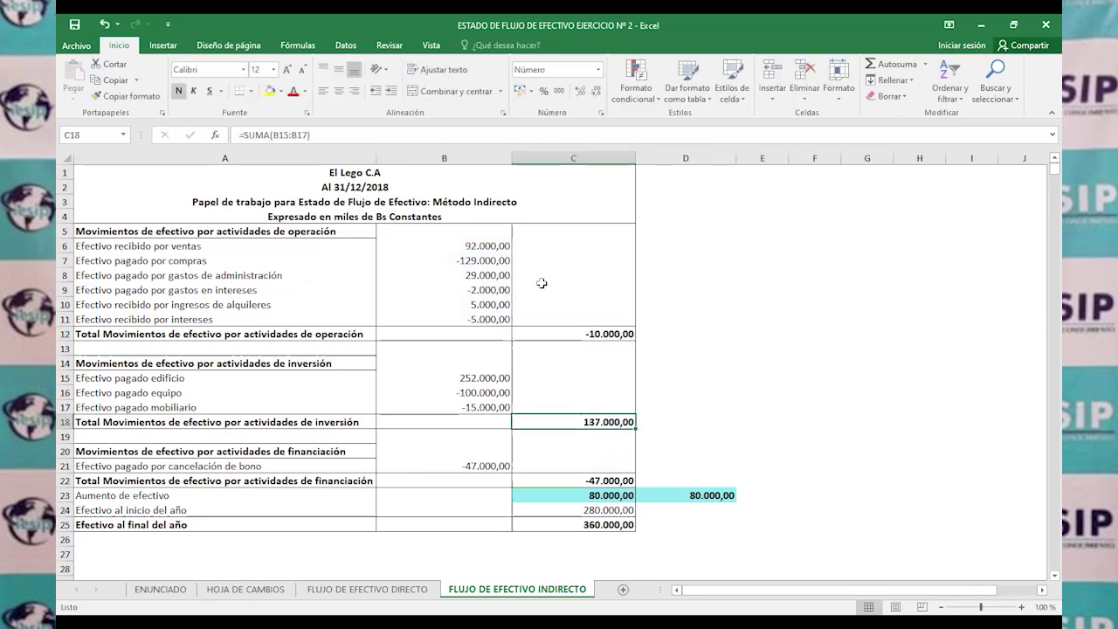
{"action": "key", "text": "F2"}
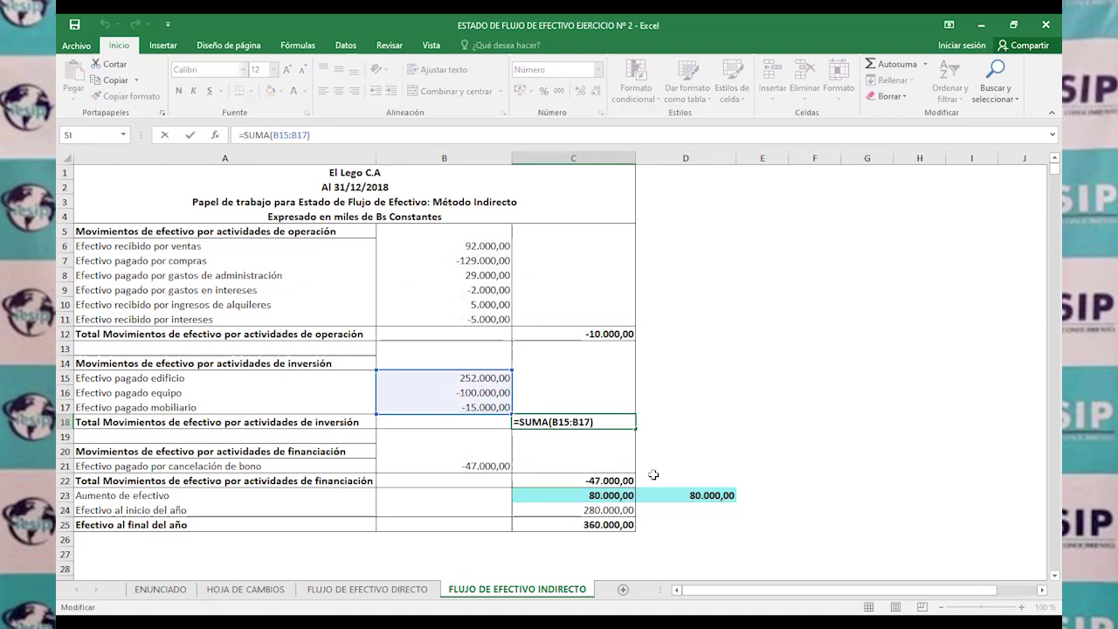
{"action": "left_click", "coordinate": [777, 436]}
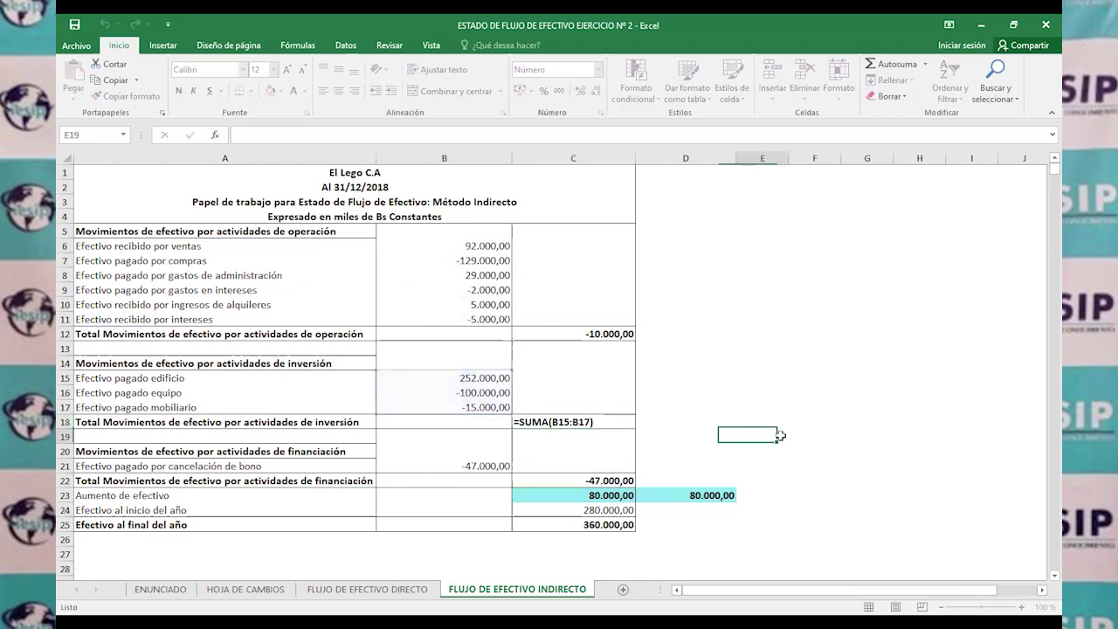
Trace the Aumento de efectivo amount back to the Efectivo row's net change and operating amount on the FLUJO DE EFECTIVO DIRECTO sheet.
{"action": "left_click", "coordinate": [606, 498]}
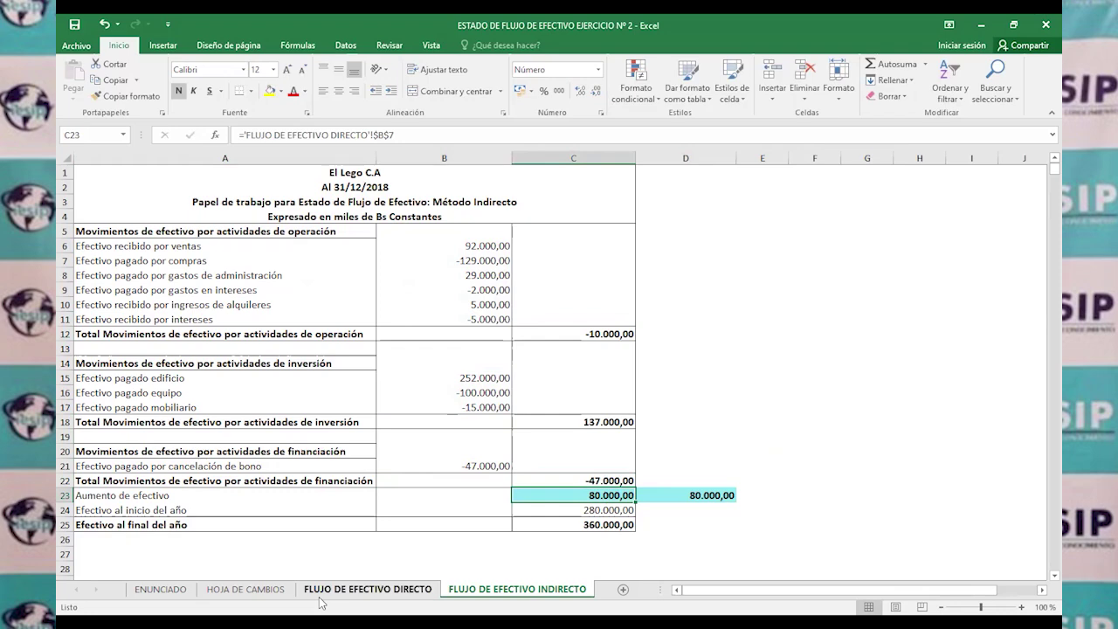
{"action": "left_click", "coordinate": [394, 592]}
{"action": "left_click_drag", "start_coordinate": [765, 598], "coordinate": [728, 597]}
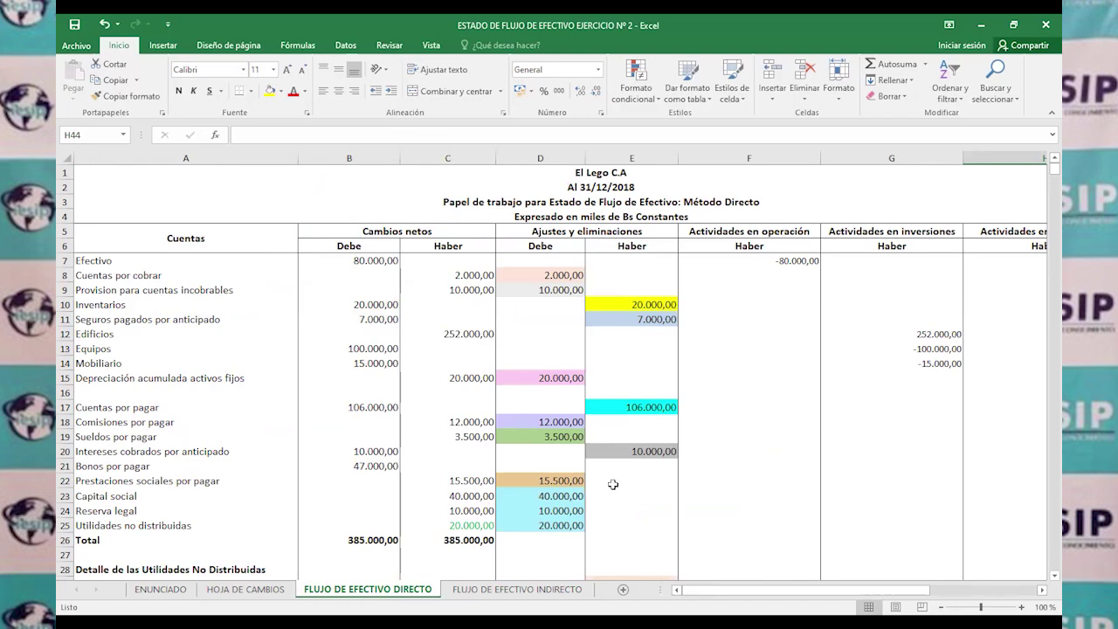
{"action": "left_click", "coordinate": [784, 264]}
{"action": "left_click", "coordinate": [368, 269]}
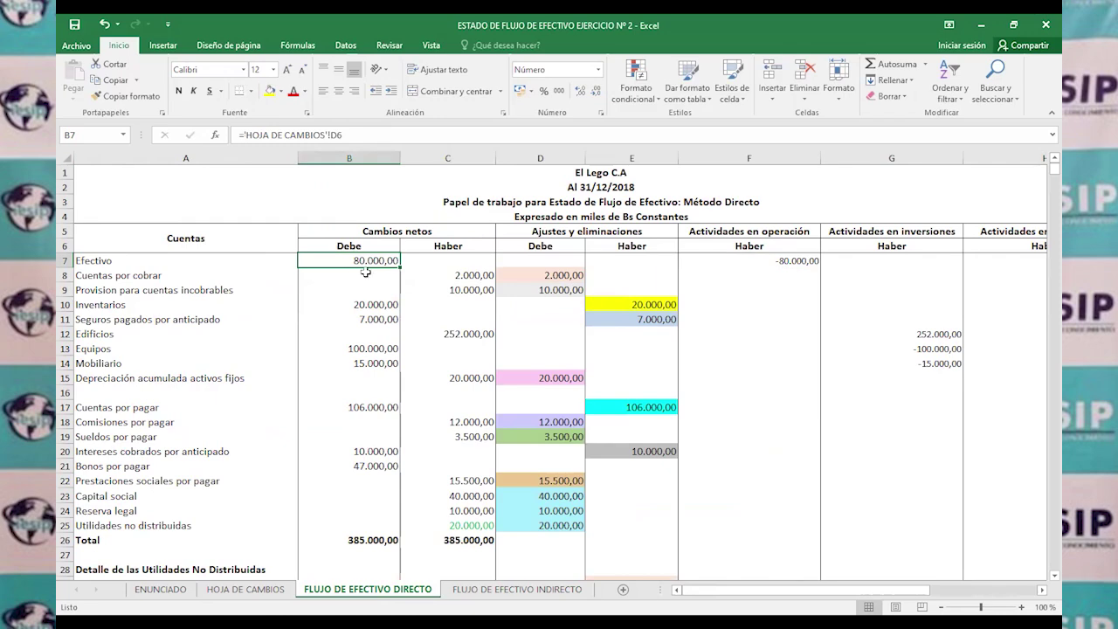
Trace the Efectivo al inicio del año figure to the 31/12/2018 Efectivo balance in the ENUNCIADO sheet's statement of financial position.
{"action": "left_click", "coordinate": [498, 590]}
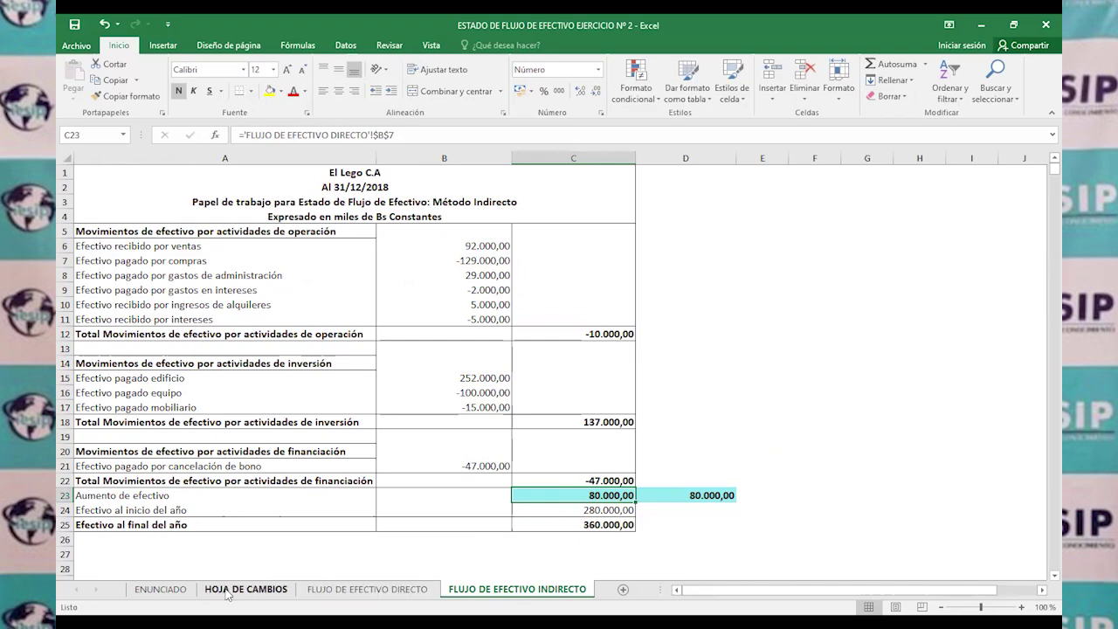
{"action": "left_click", "coordinate": [160, 589]}
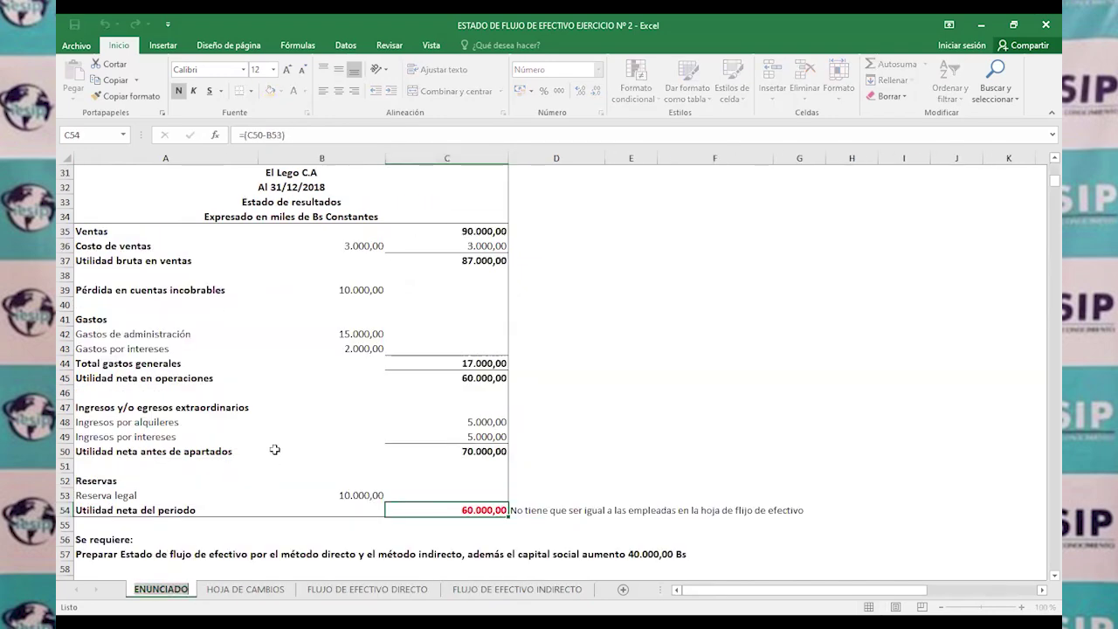
{"action": "scroll", "coordinate": [279, 476], "scroll_direction": "up", "scroll_amount": 5}
{"action": "scroll", "coordinate": [283, 492], "scroll_direction": "up", "scroll_amount": 5}
{"action": "scroll", "coordinate": [285, 496], "scroll_direction": "down", "scroll_amount": 1}
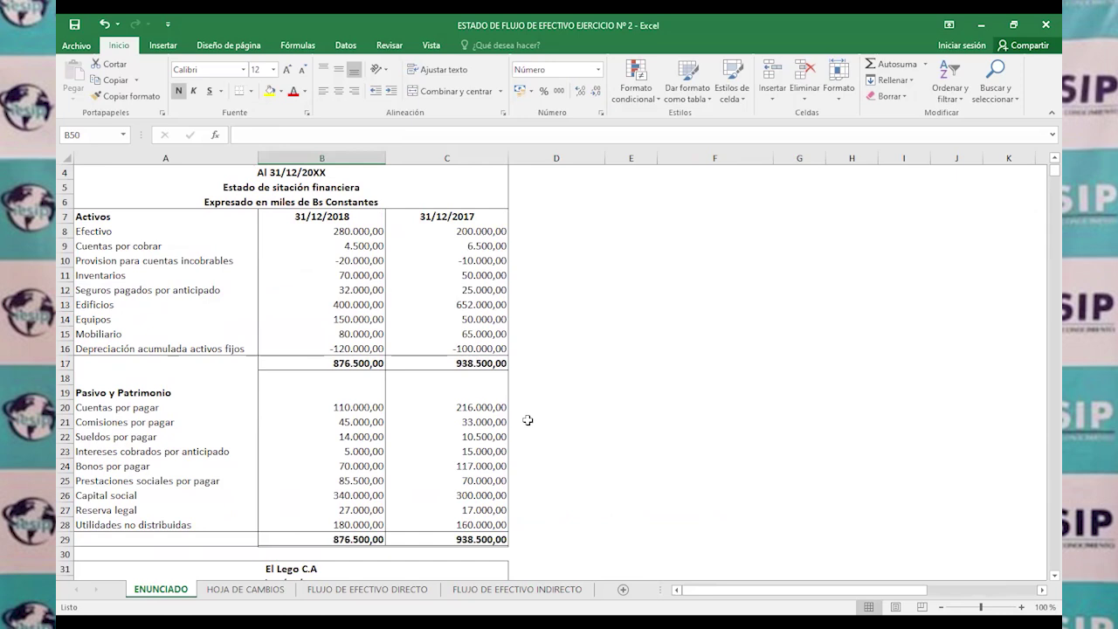
{"action": "left_click", "coordinate": [348, 214]}
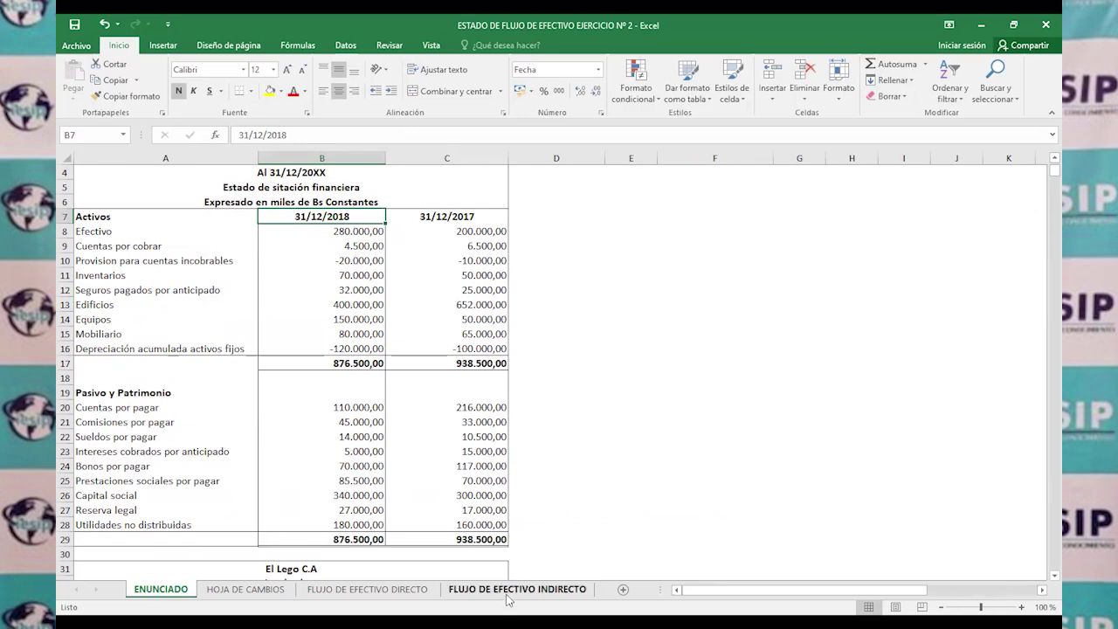
{"action": "left_click", "coordinate": [304, 234]}
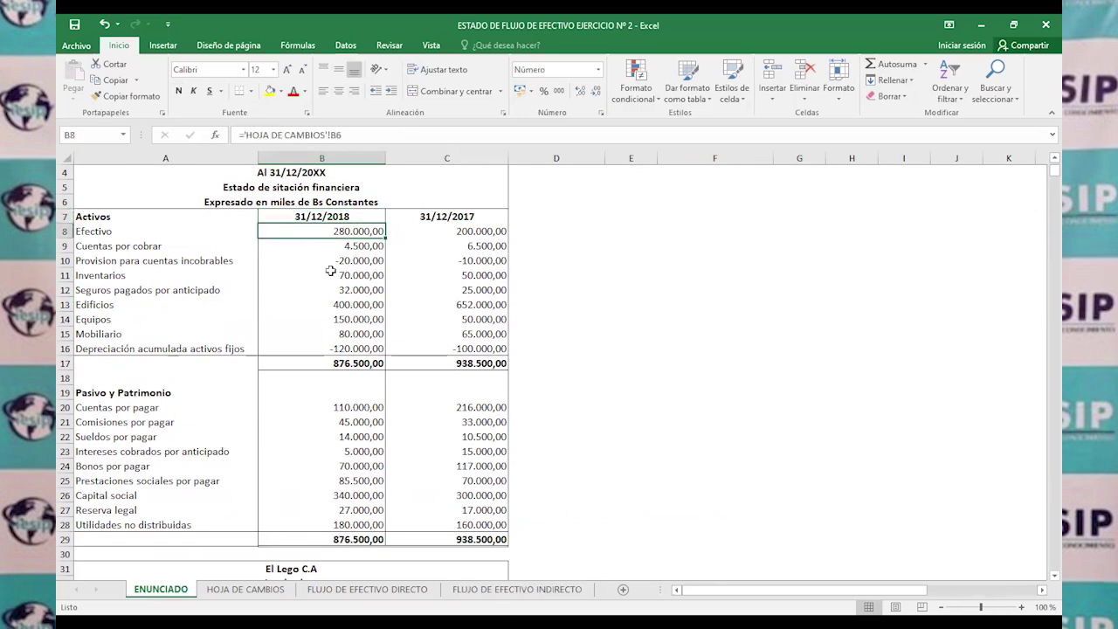
On the FLUJO DE EFECTIVO INDIRECTO sheet, inspect which cells the Efectivo al final del año formula adds, leaving it as it is.
{"action": "left_click", "coordinate": [522, 590]}
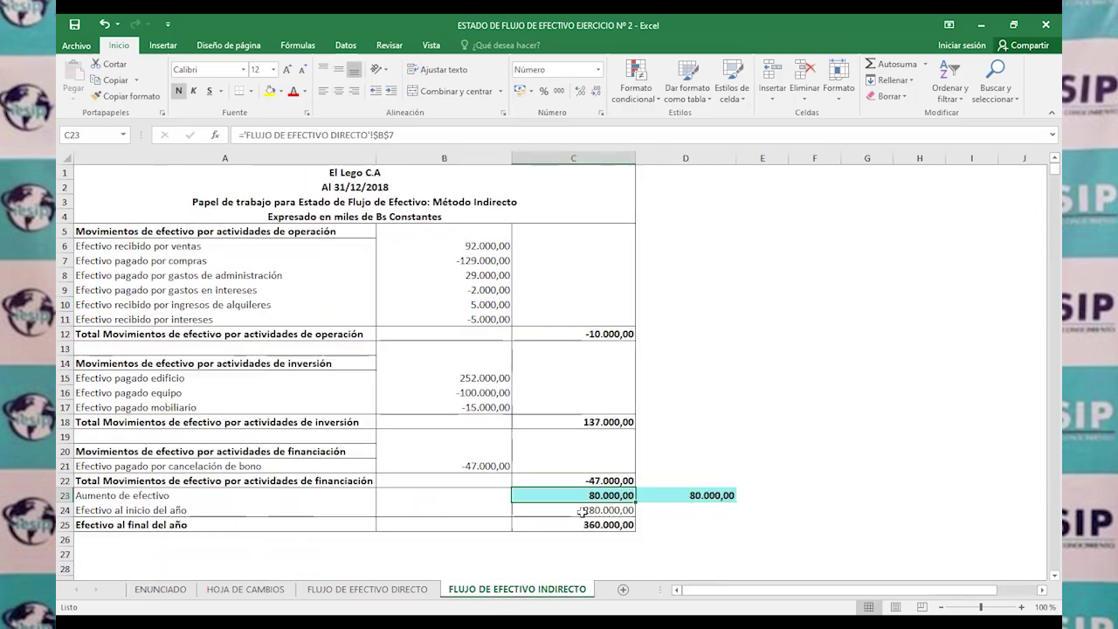
{"action": "left_click", "coordinate": [532, 525]}
{"action": "left_click", "coordinate": [360, 135]}
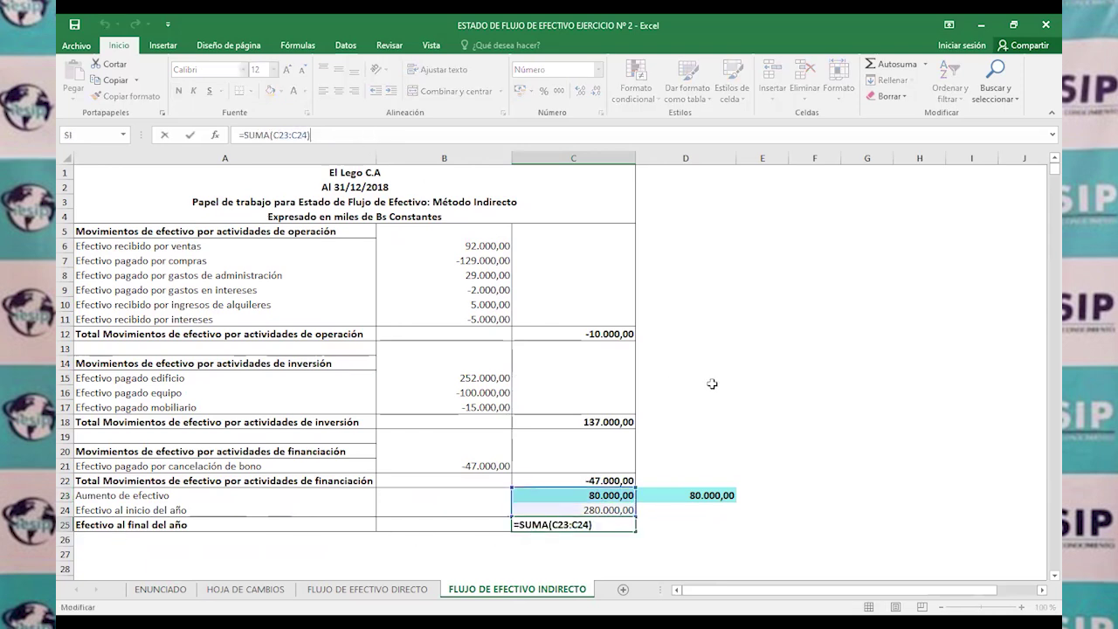
{"action": "left_click", "coordinate": [690, 539]}
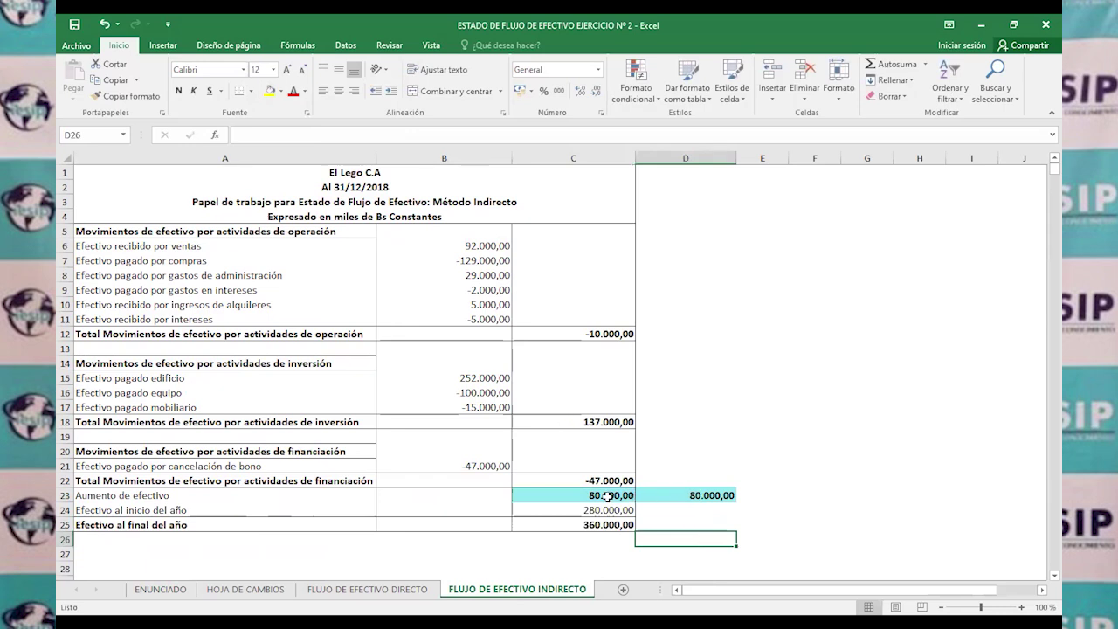
Inspect which section totals the check formula beside Aumento de efectivo adds up, leaving the formula as it is.
{"action": "left_click", "coordinate": [671, 496]}
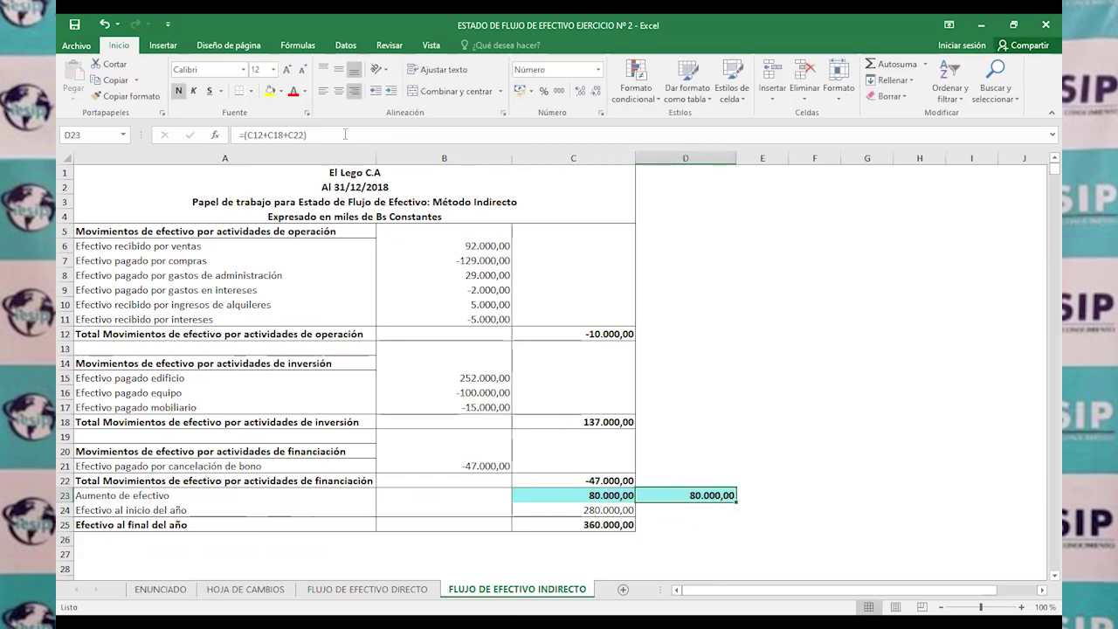
{"action": "key", "text": "F2"}
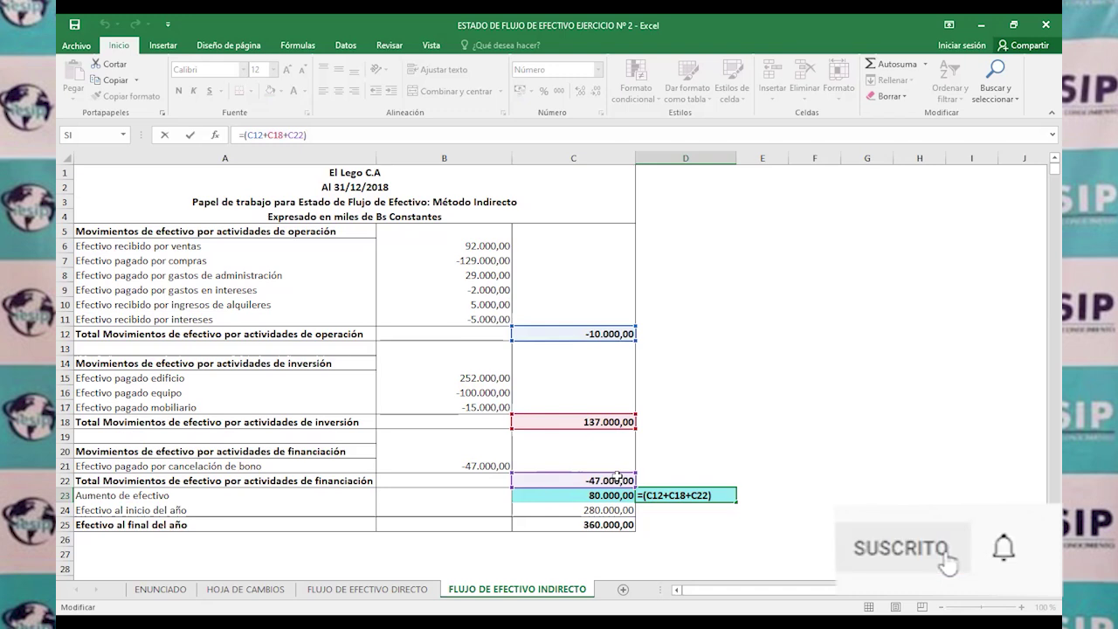
{"action": "left_click", "coordinate": [703, 536]}
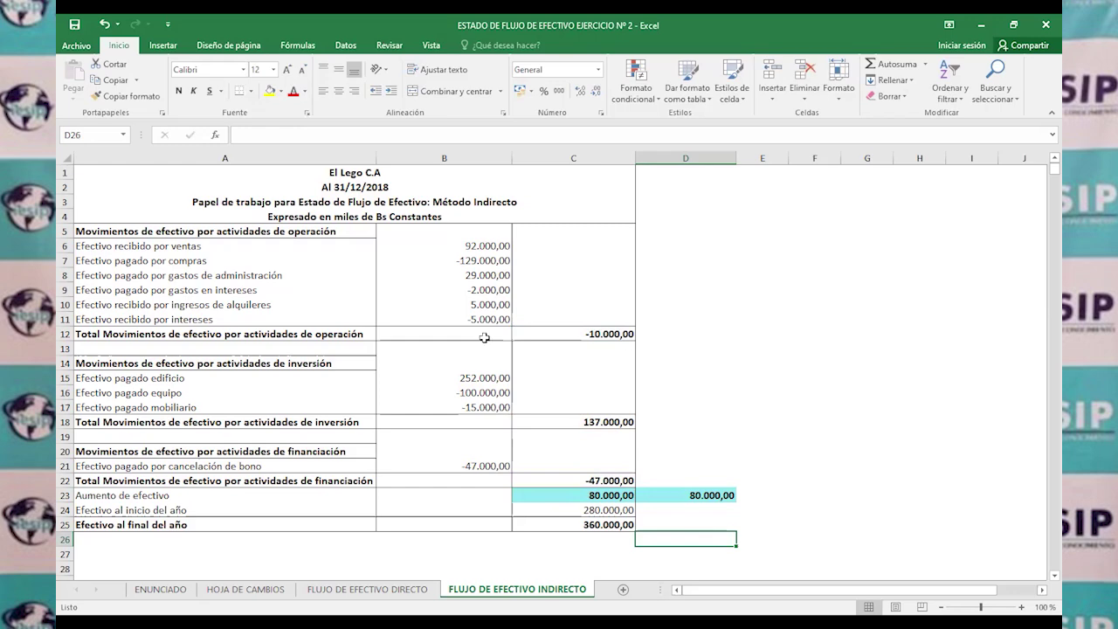
On the FLUJO DE EFECTIVO DIRECTO sheet, review the activity totals and the INTERPRETACION DE ESTADO DE FLUJO DE EFECTIVO table.
{"action": "left_click", "coordinate": [394, 589]}
{"action": "scroll", "coordinate": [781, 471], "scroll_direction": "down", "scroll_amount": 5}
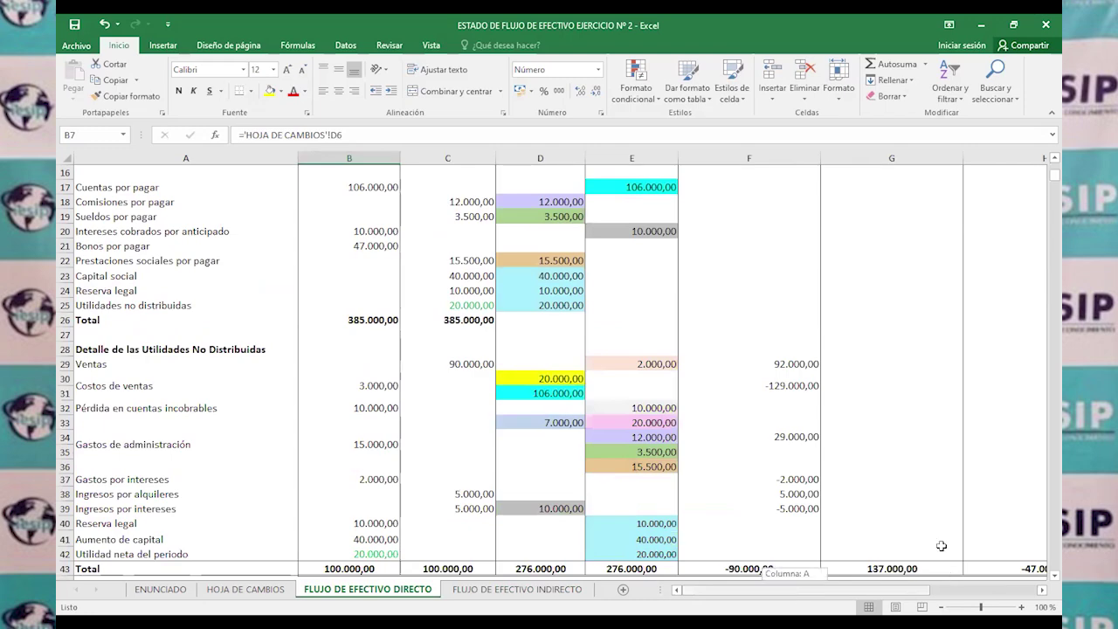
{"action": "scroll", "coordinate": [773, 454], "scroll_direction": "right", "scroll_amount": 3}
{"action": "scroll", "coordinate": [565, 486], "scroll_direction": "up", "scroll_amount": 4}
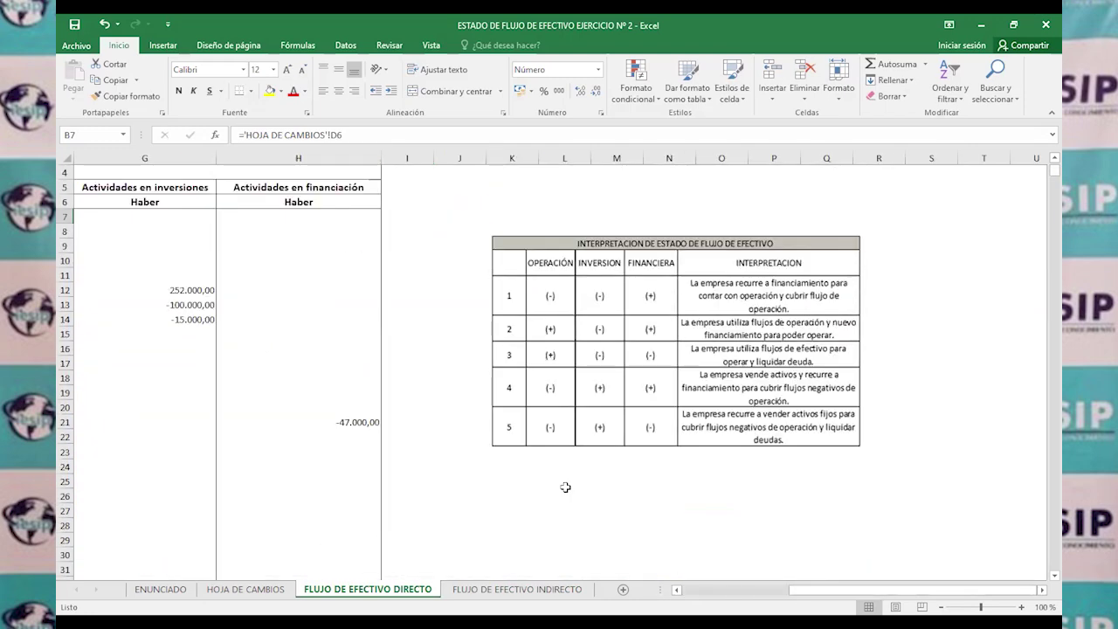